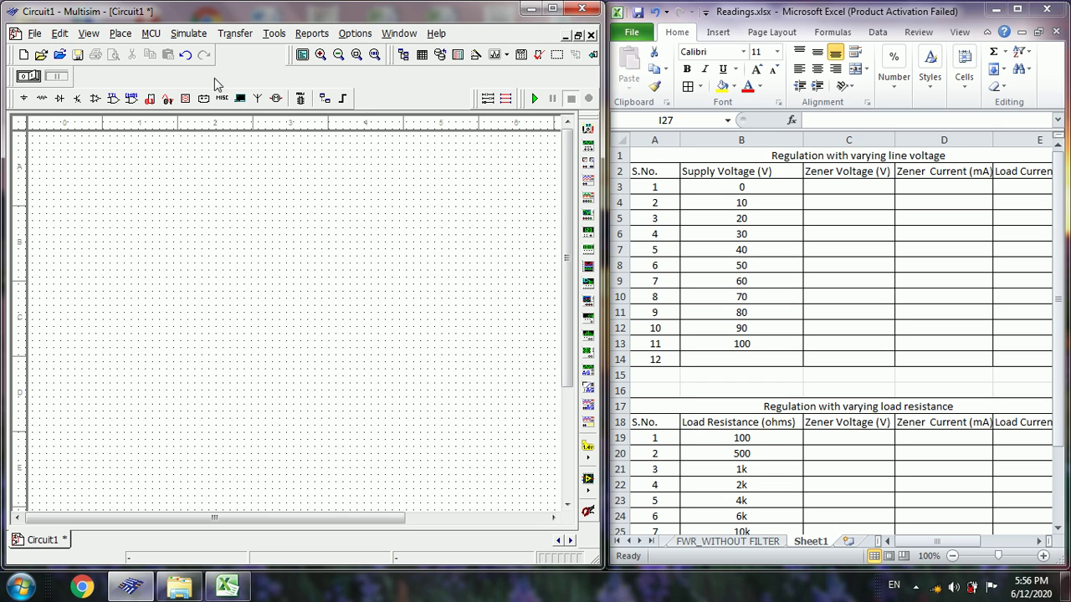
# Place a DC_POWER source from the POWER_SOURCES family on the left side of the schematic
pyautogui.click(126, 37)
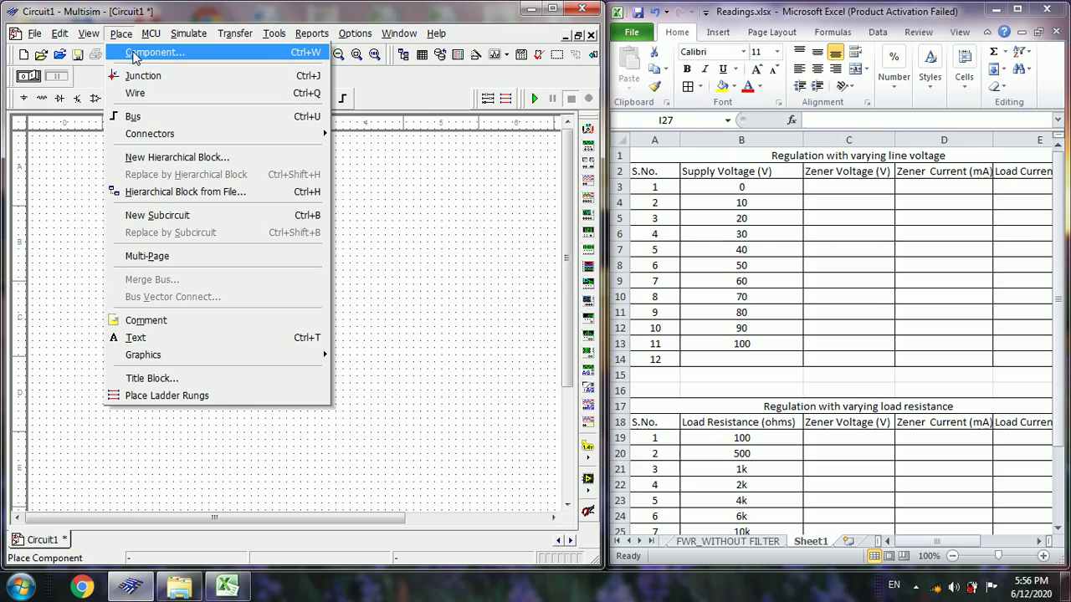
pyautogui.click(134, 53)
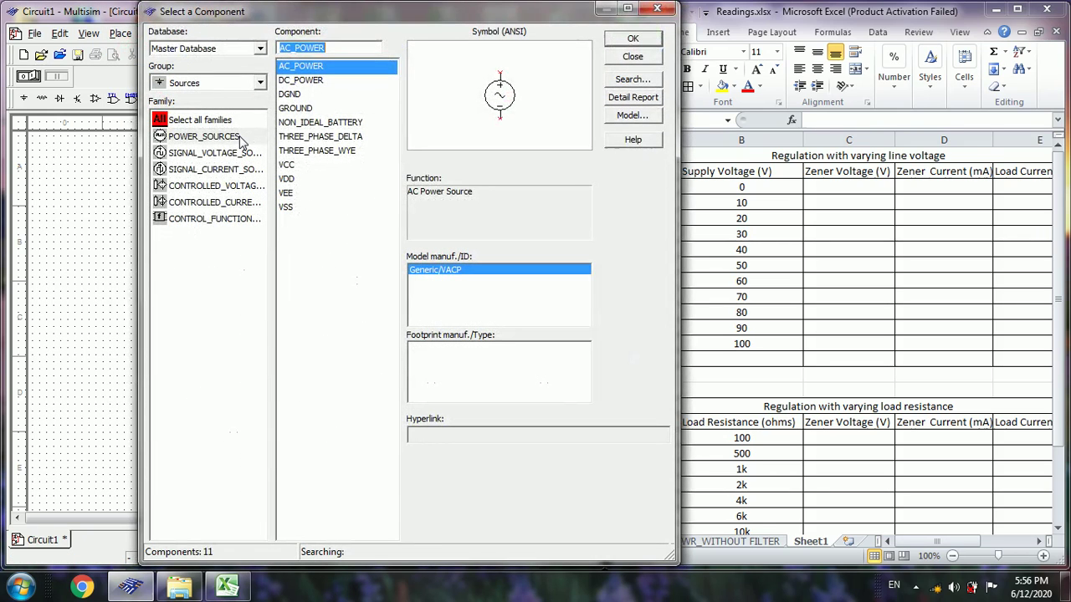
pyautogui.click(239, 138)
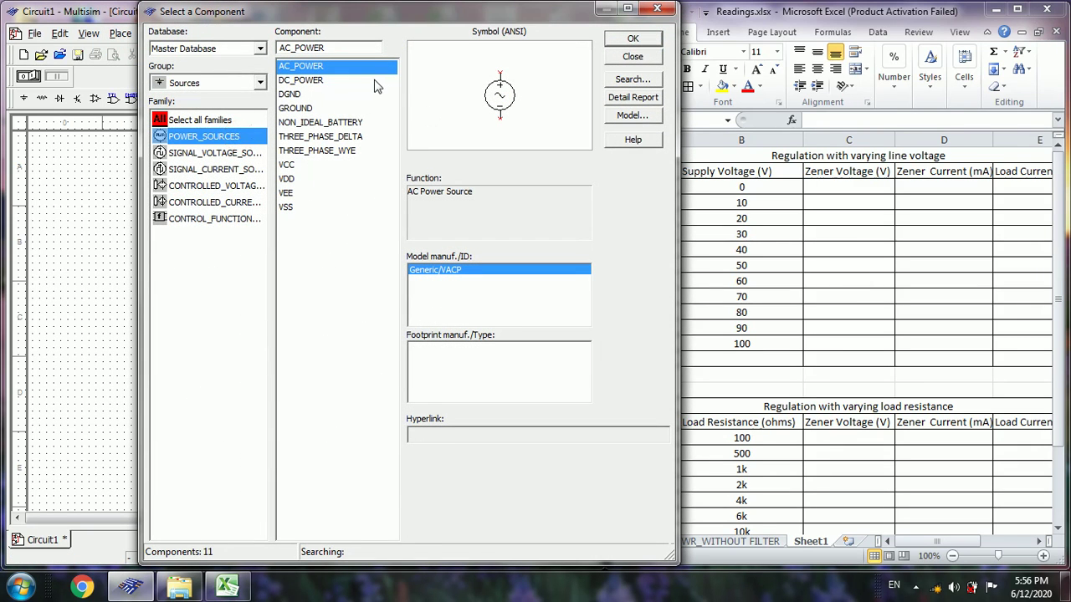
pyautogui.click(330, 80)
pyautogui.click(615, 42)
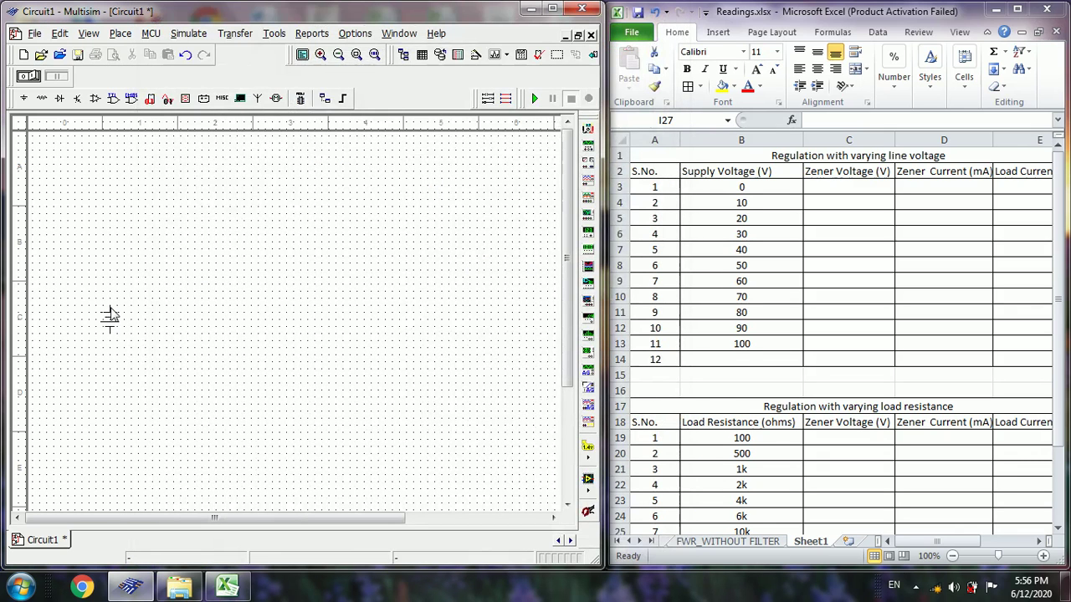
pyautogui.click(90, 315)
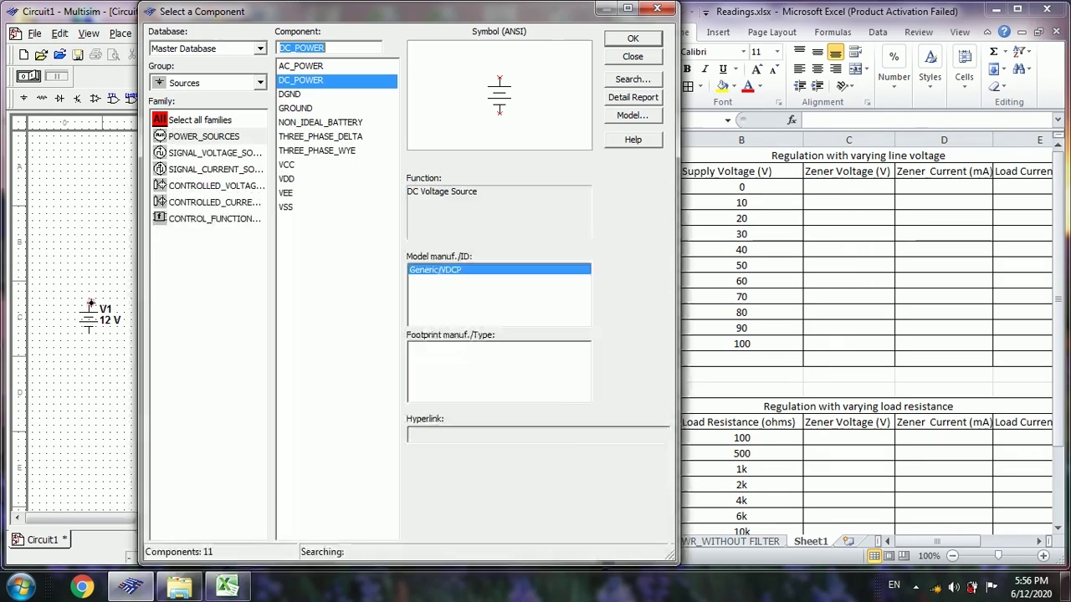
# Place a GROUND symbol to the lower right of the DC source
pyautogui.click(296, 109)
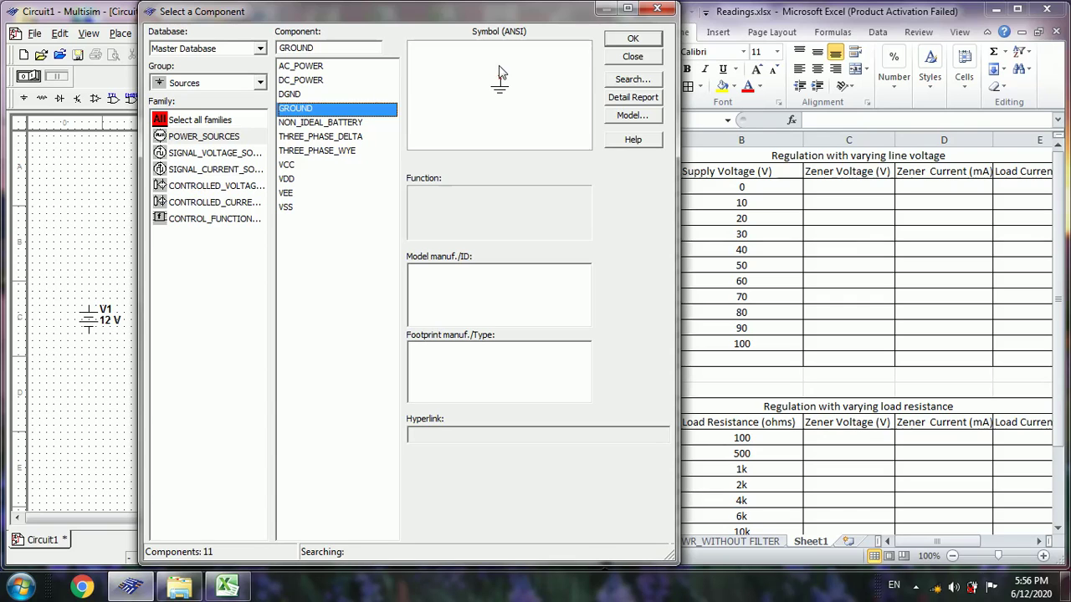
pyautogui.click(634, 40)
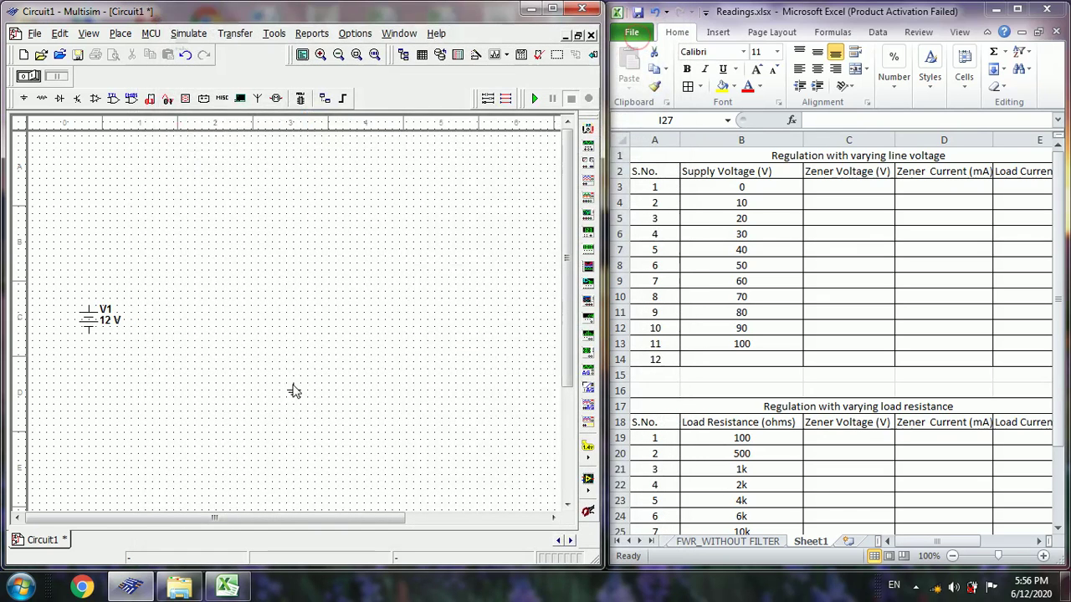
pyautogui.click(265, 385)
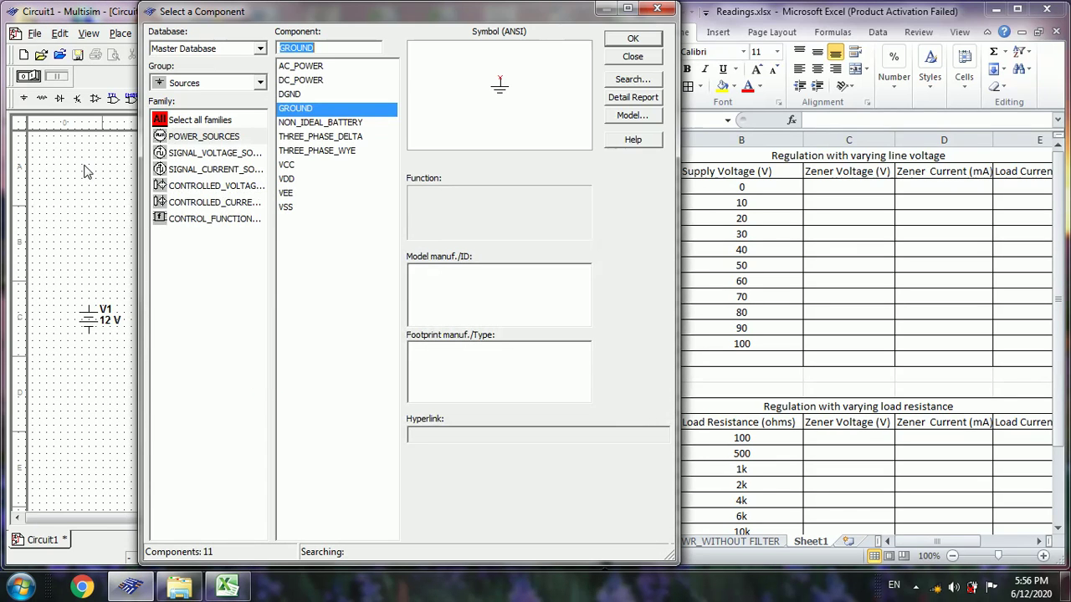
# Place two 1k resistors from the Basic group, one above and right of the DC source and one at the far right of the schematic
pyautogui.click(255, 83)
pyautogui.click(180, 128)
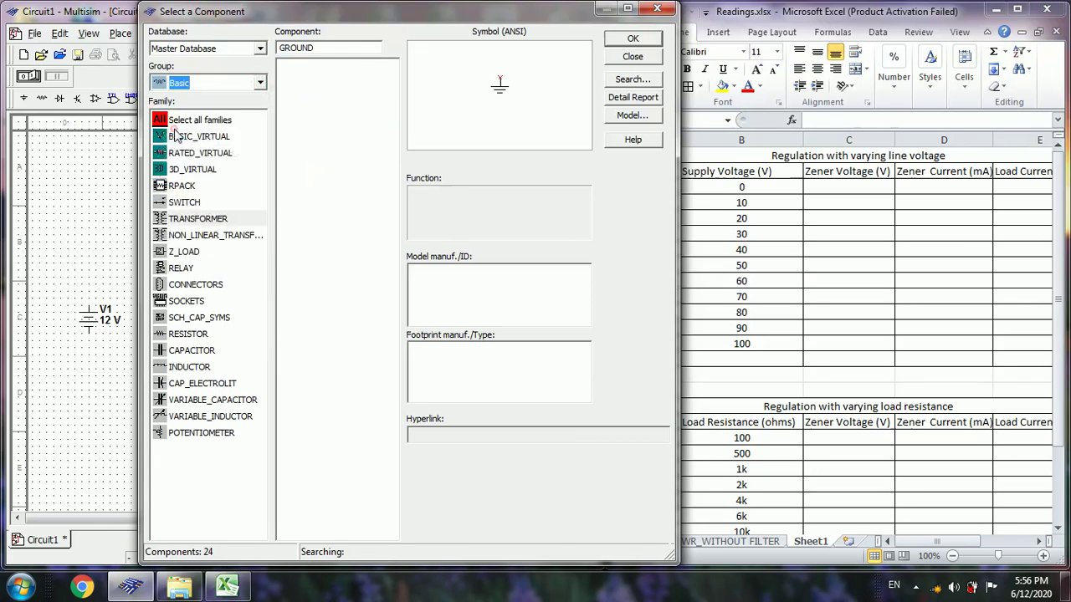
pyautogui.click(182, 338)
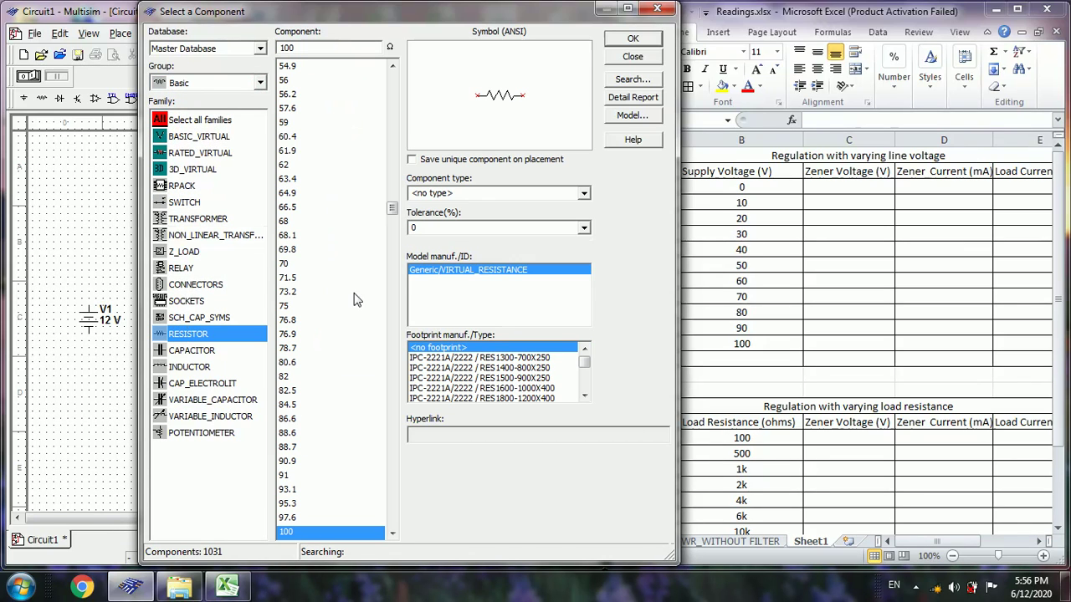
pyautogui.click(308, 48)
pyautogui.press('BackSpace')
pyautogui.press('BackSpace')
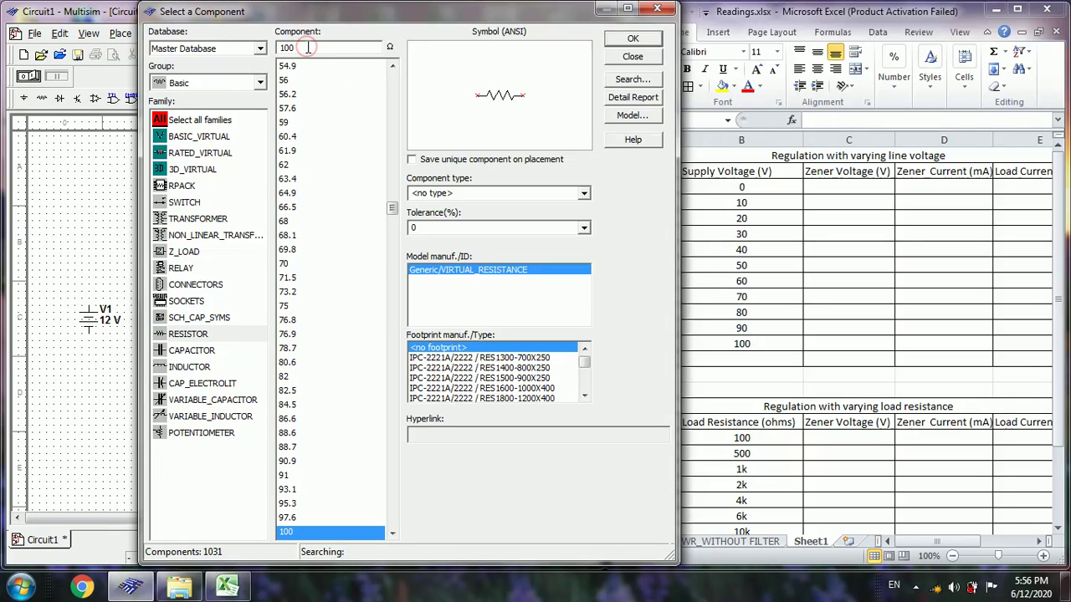
pyautogui.write('k')
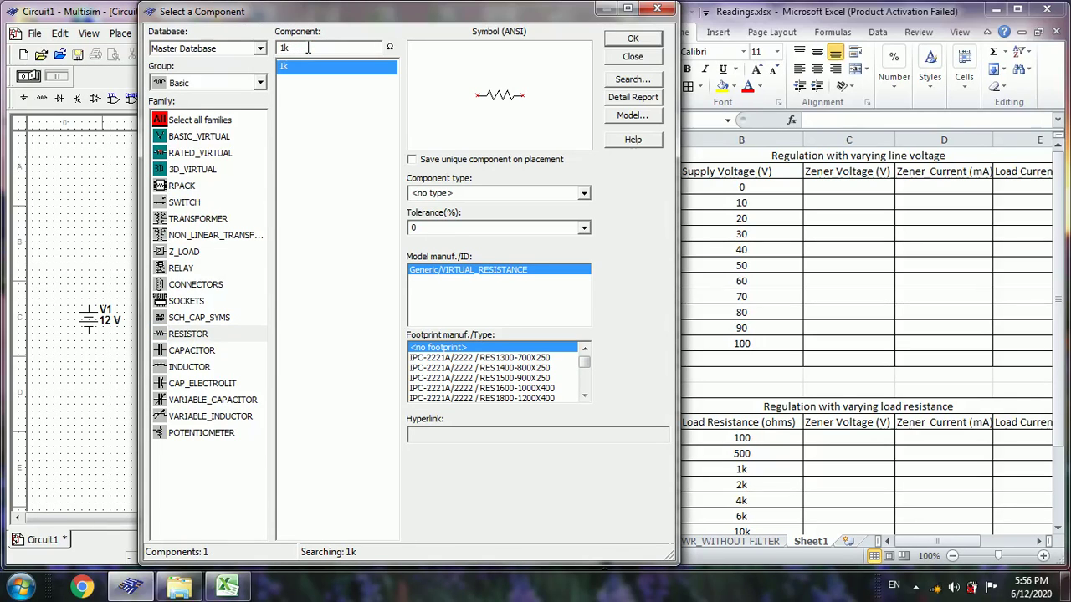
pyautogui.click(634, 40)
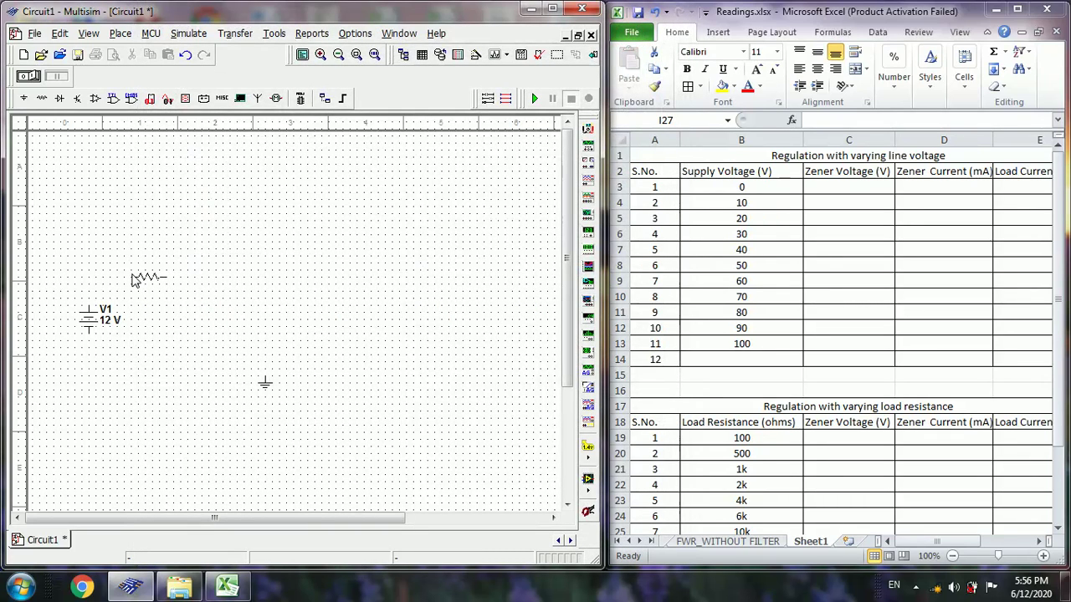
pyautogui.click(130, 251)
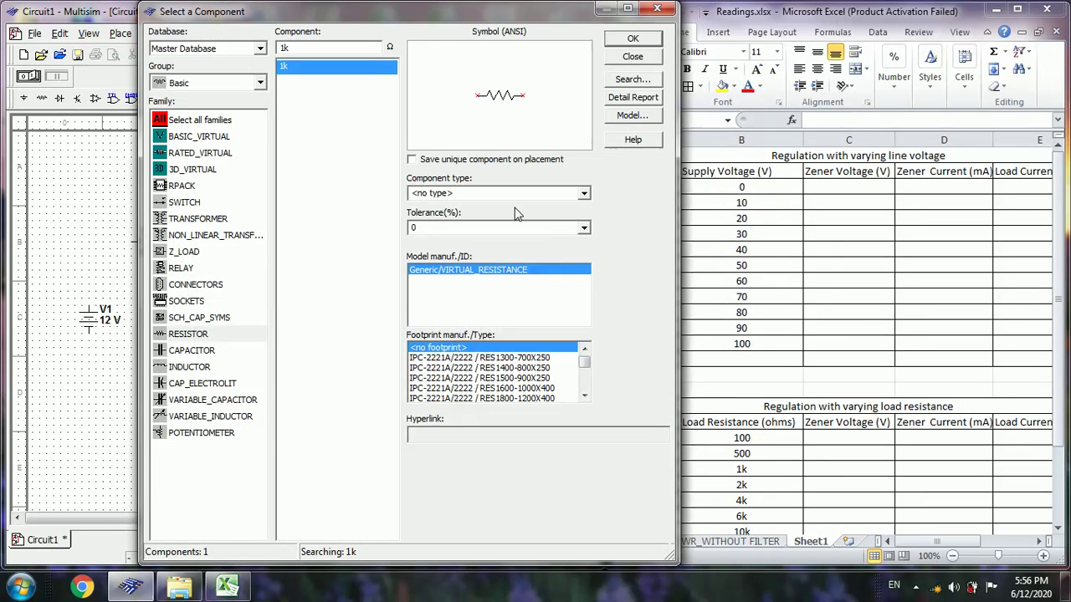
pyautogui.click(633, 38)
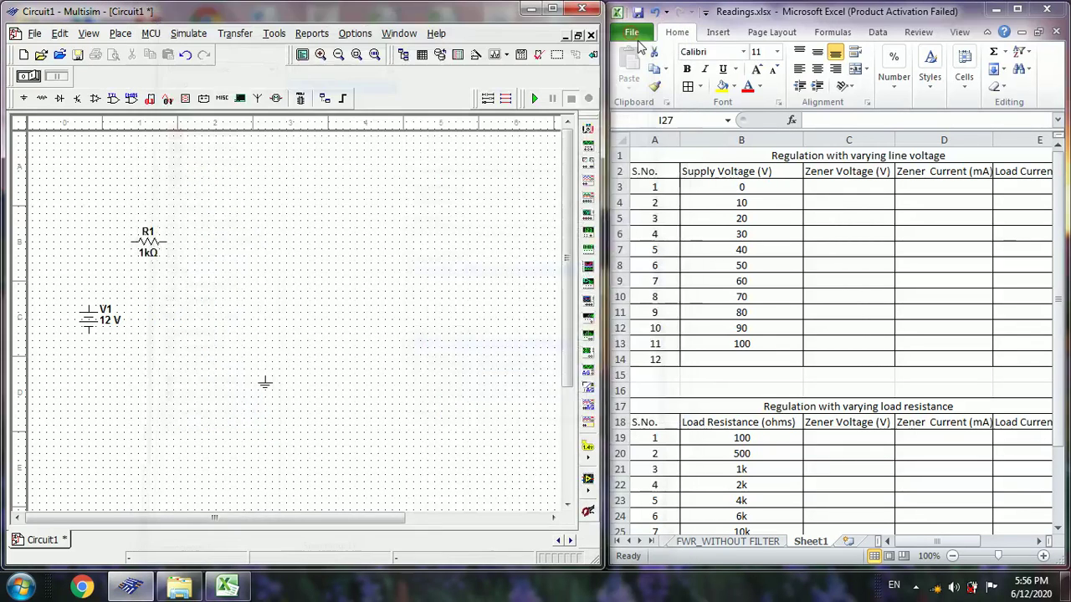
pyautogui.click(502, 298)
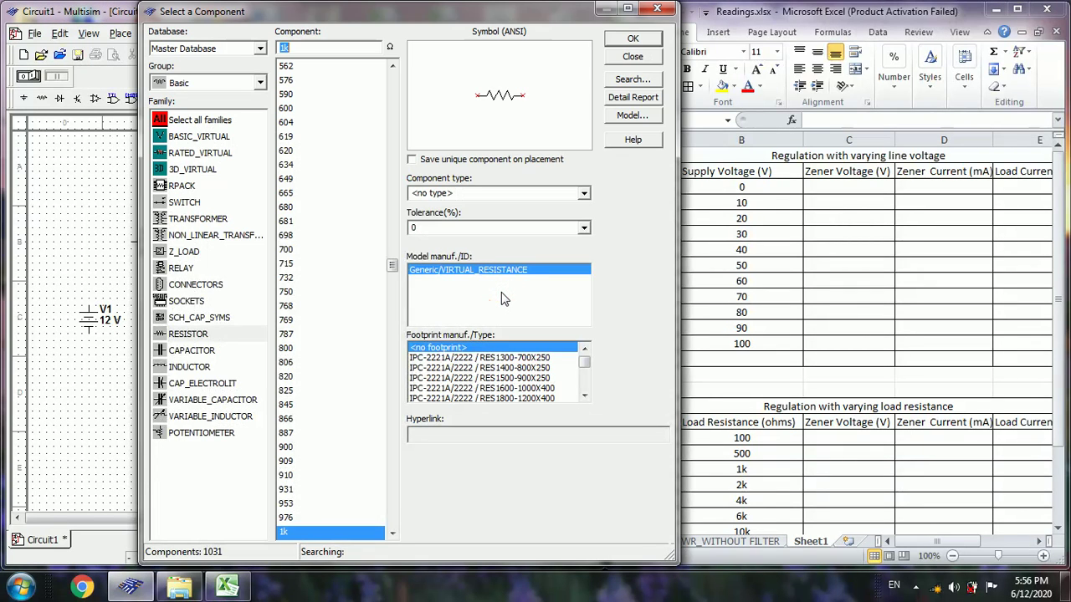
# Browse the ZENER family in the Diodes group and filter its components by BZX
pyautogui.click(259, 82)
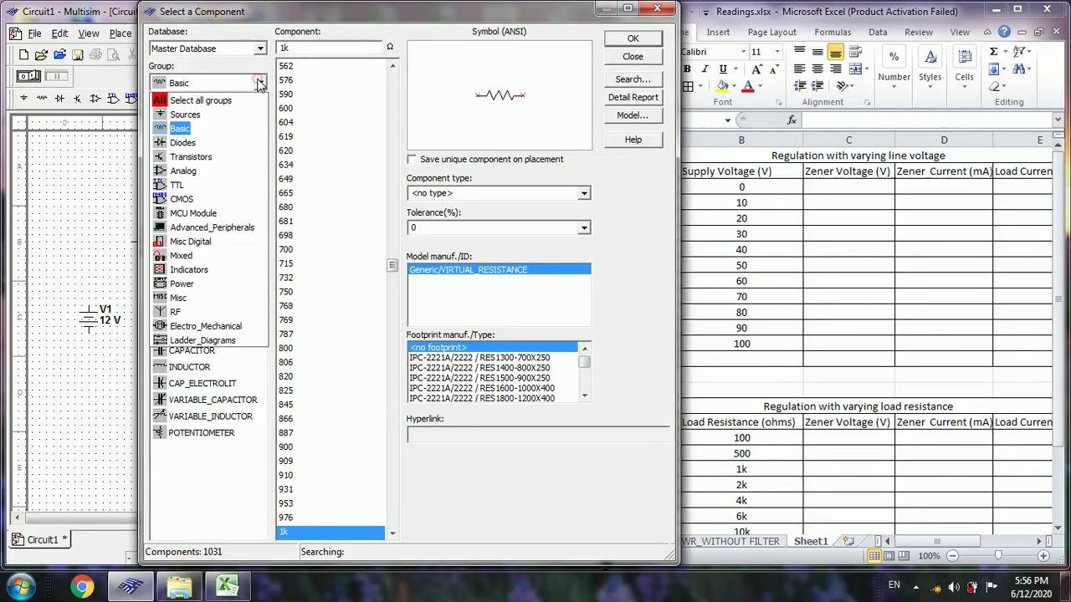
pyautogui.click(183, 143)
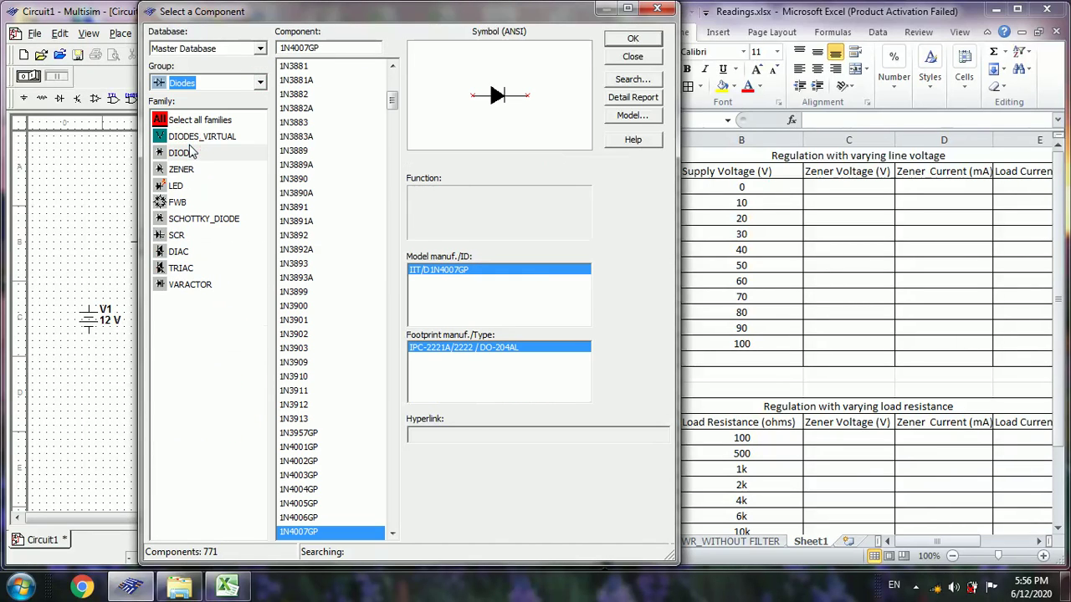
pyautogui.click(182, 170)
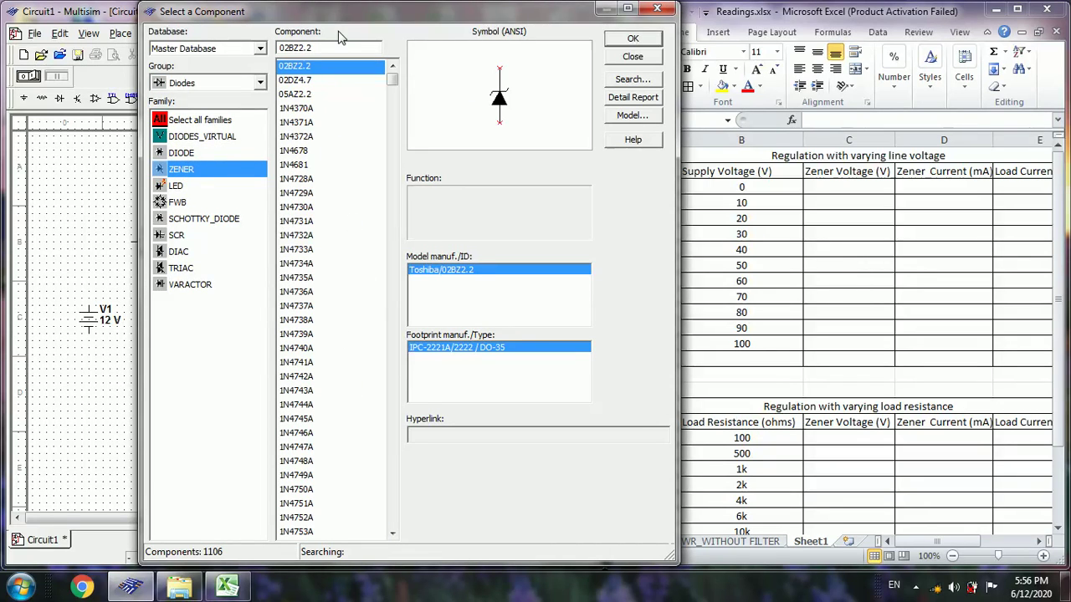
pyautogui.click(317, 47)
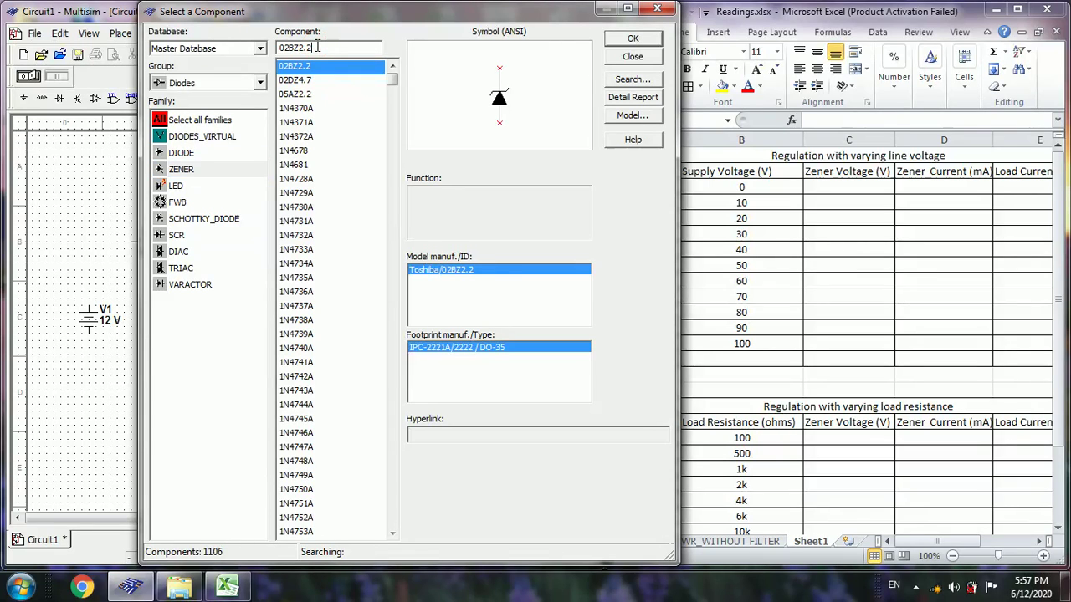
pyautogui.press('BackSpace')
pyautogui.press('BackSpace')
pyautogui.press('BackSpace')
pyautogui.press('BackSpace')
pyautogui.press('BackSpace')
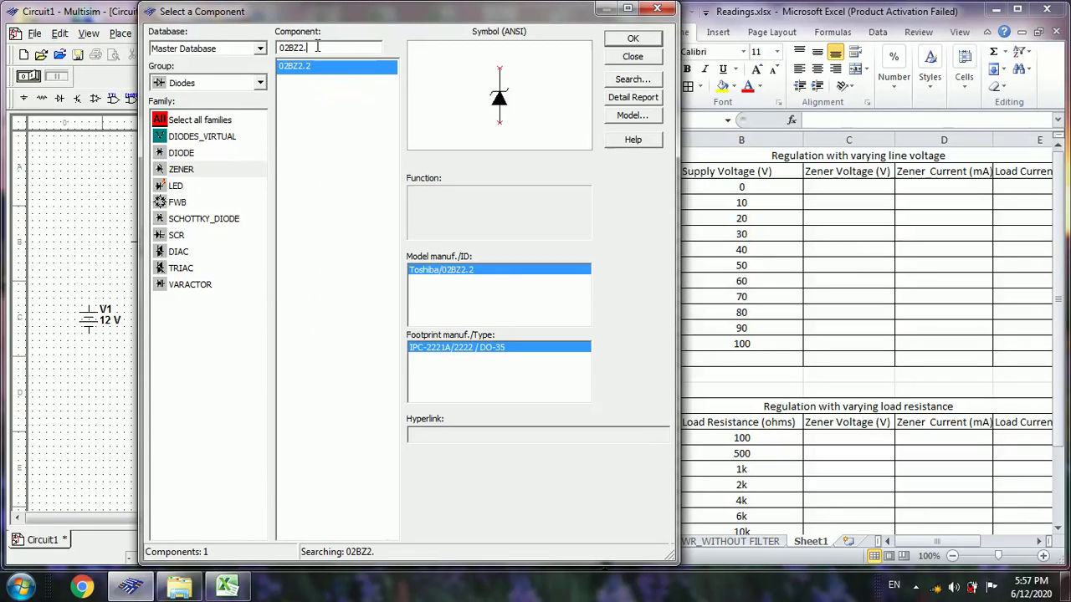
pyautogui.press('BackSpace')
pyautogui.press('BackSpace')
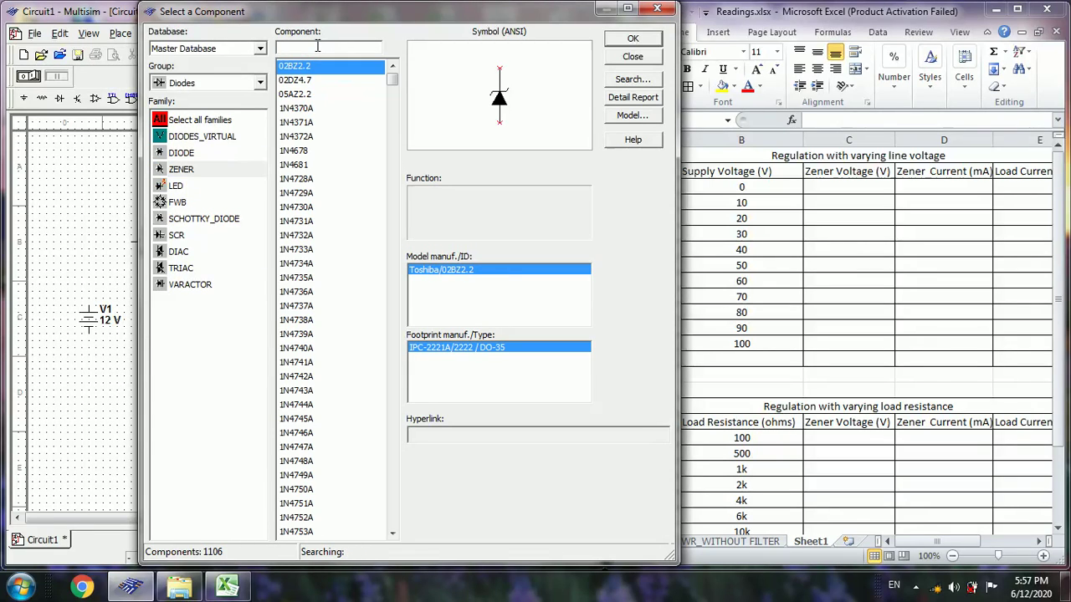
pyautogui.write('B')
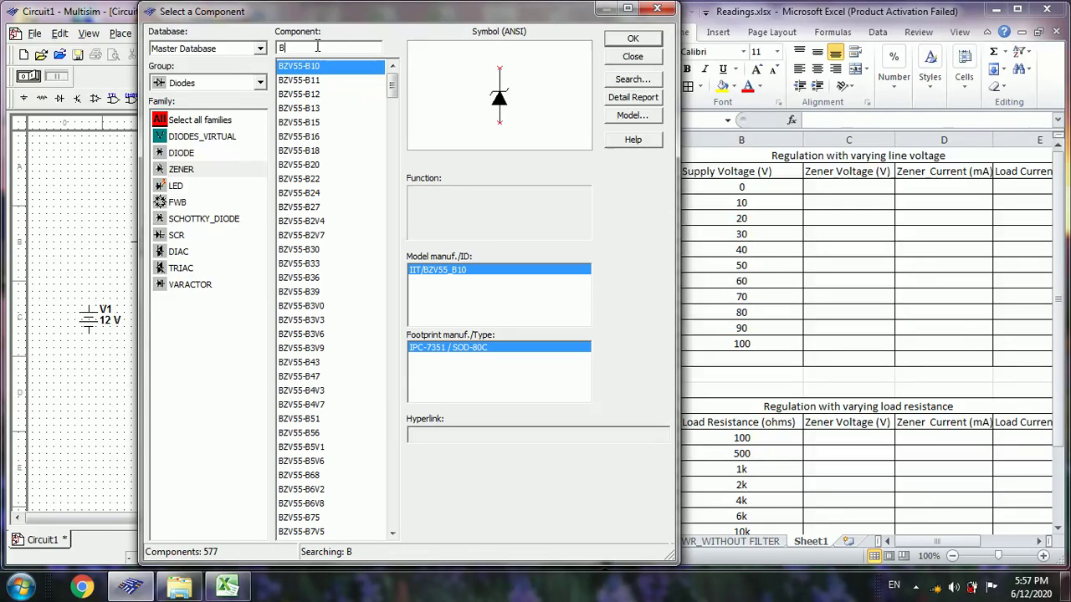
pyautogui.write('ZX')
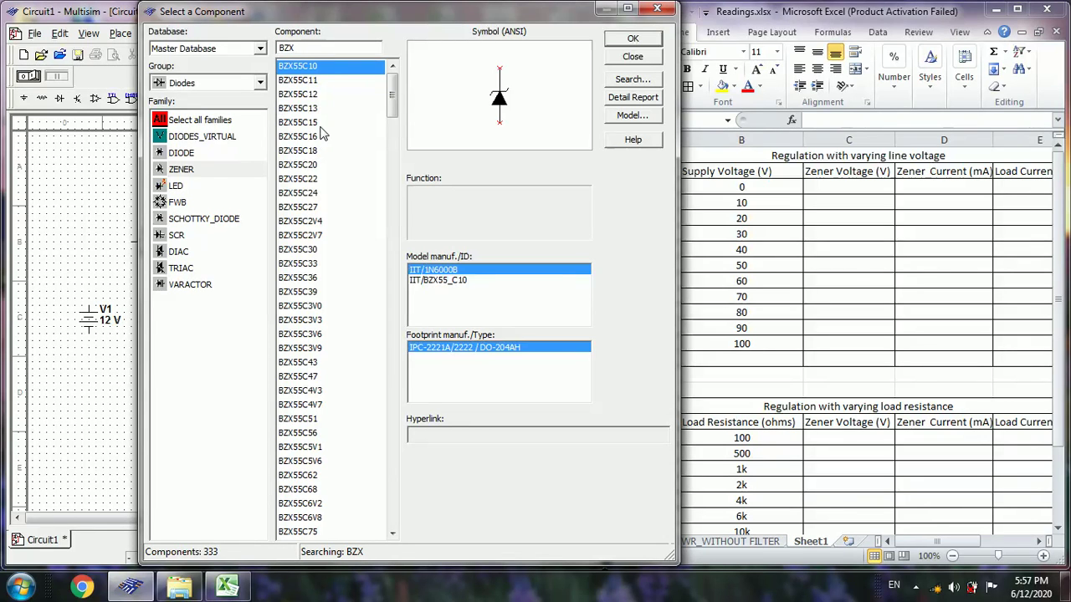
# Place the BZX55C10 Zener diode above the ground symbol with its cathode facing up
pyautogui.click(317, 67)
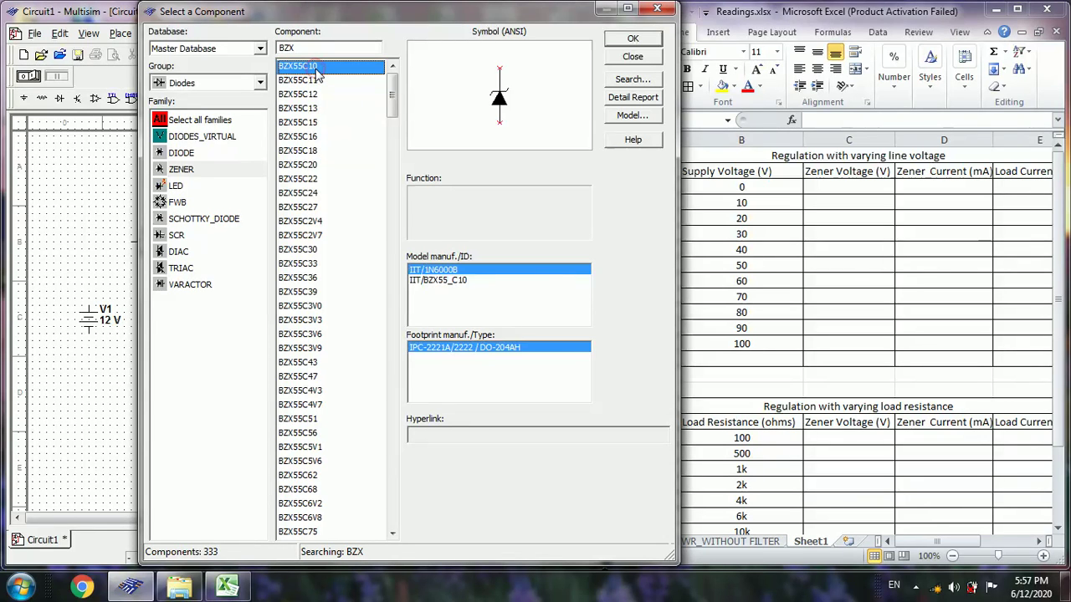
pyautogui.doubleClick(311, 67)
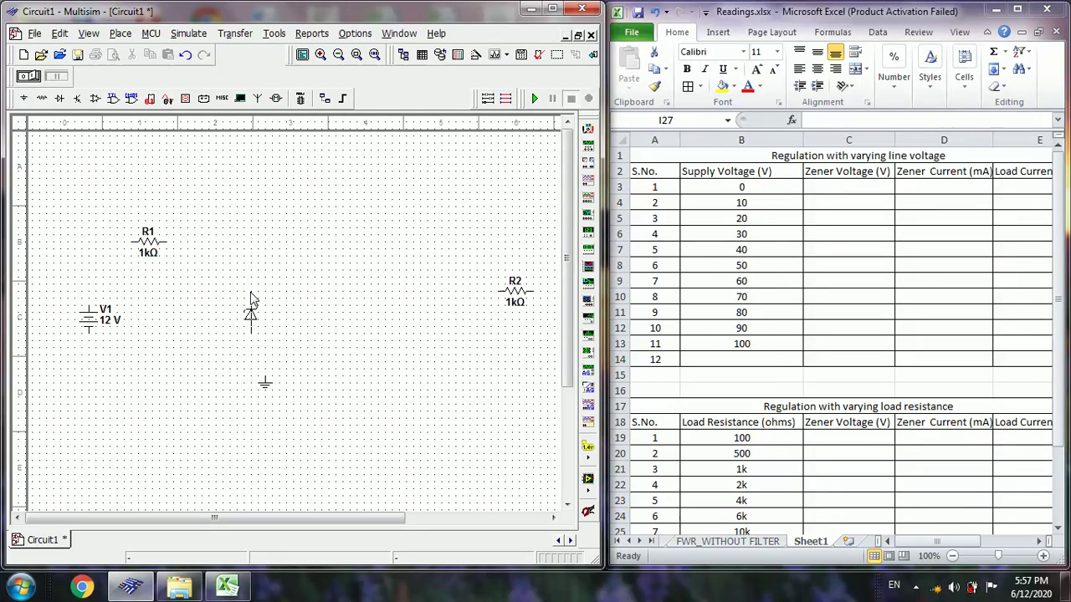
pyautogui.hotkey('ctrl', 'r')
pyautogui.hotkey('ctrl', 'r')
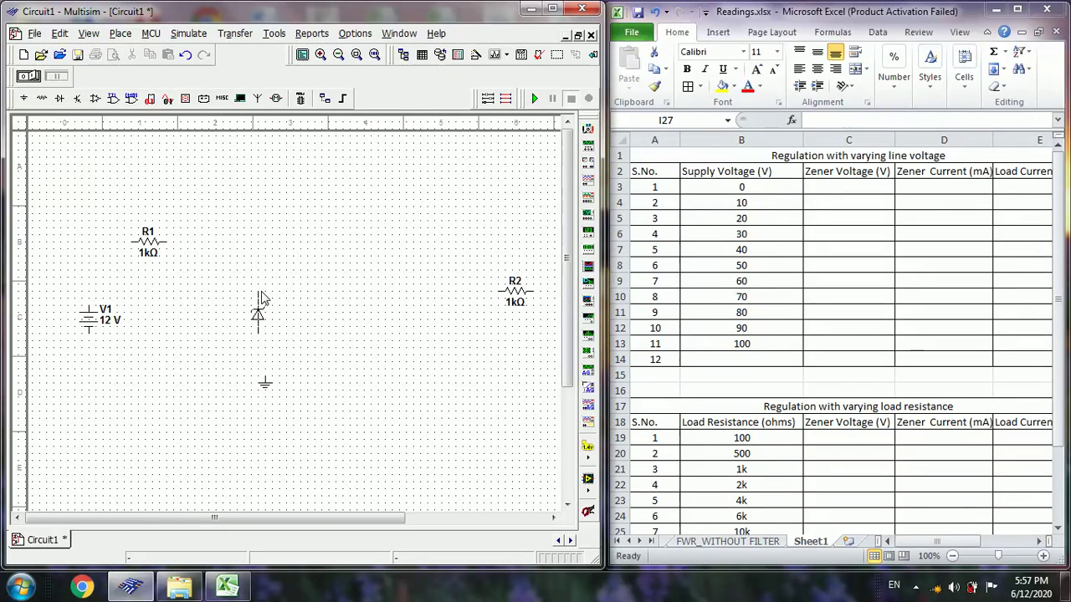
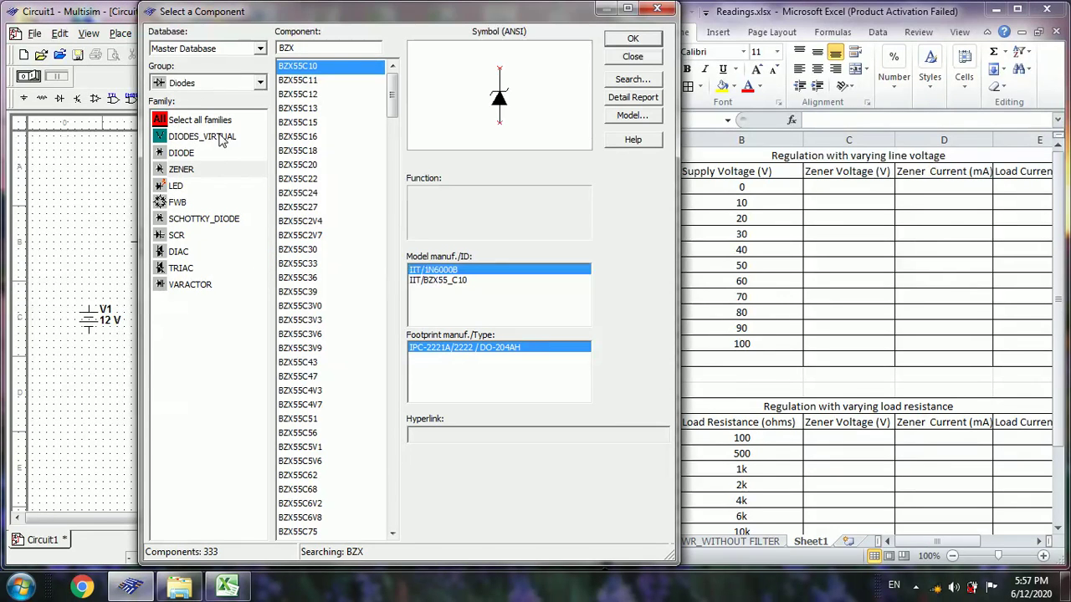
# Place a horizontal ammeter, AMMETER_H from the Indicators group, directly to the right of resistor R1
pyautogui.click(259, 83)
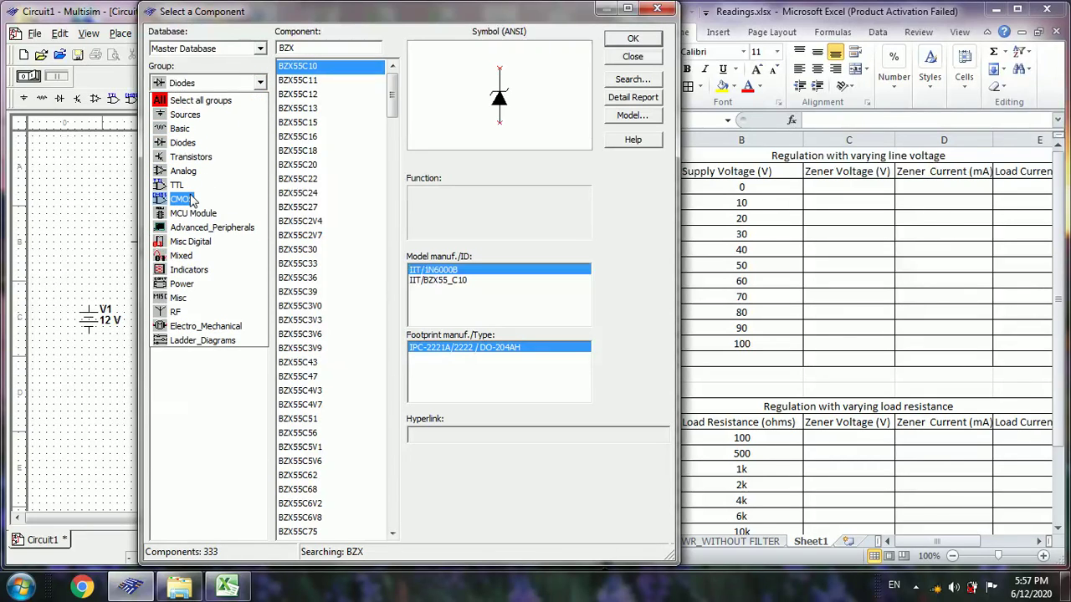
pyautogui.click(186, 270)
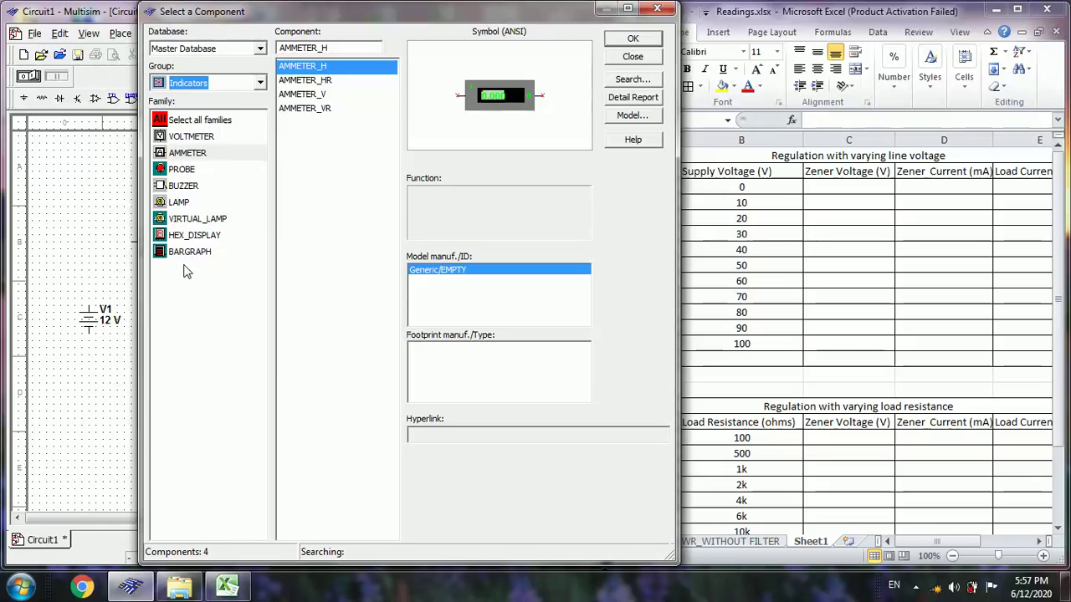
pyautogui.click(194, 159)
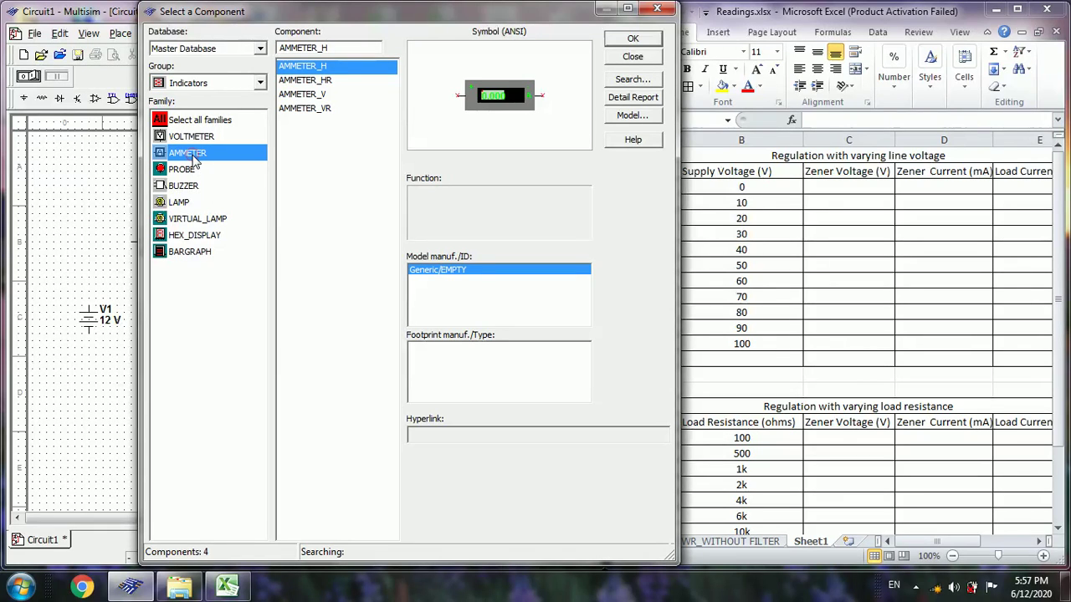
pyautogui.click(633, 42)
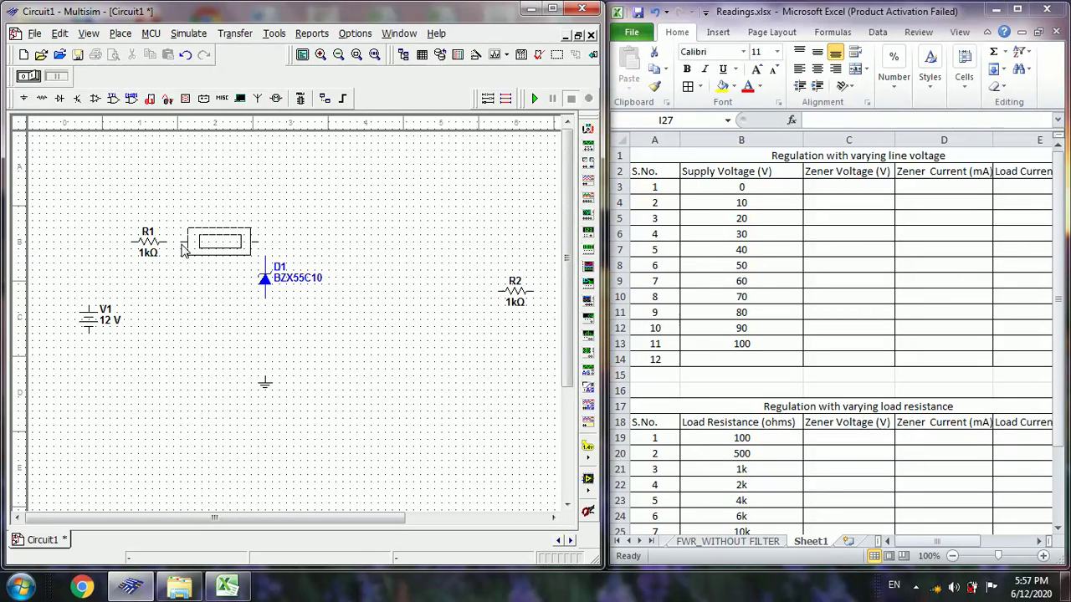
pyautogui.click(184, 251)
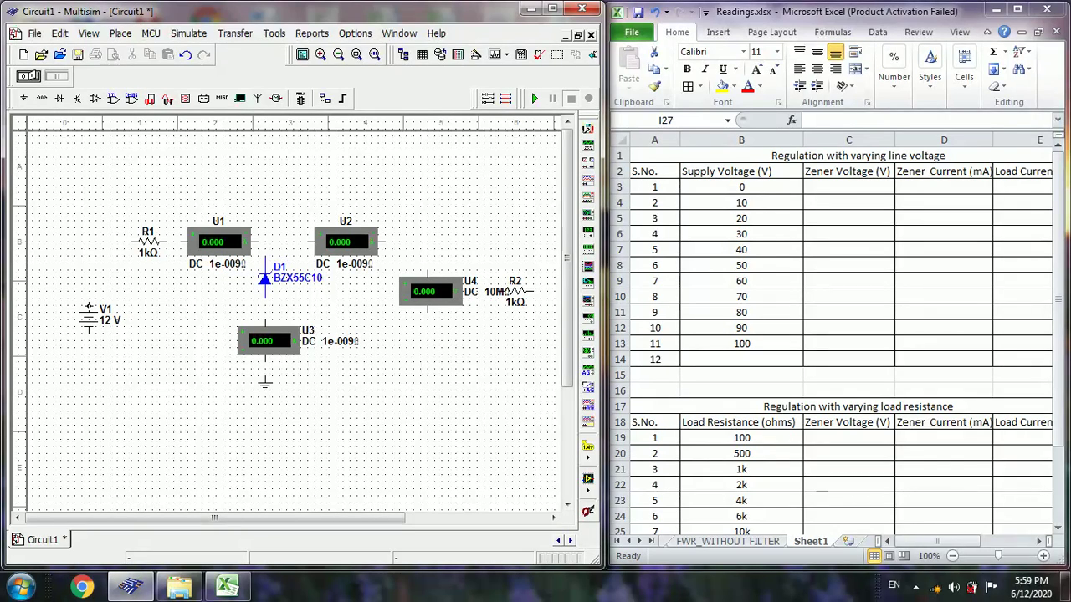
# Wire the DC source's upper terminal through R1, U1 and U2 to the top of U4, and connect D1's cathode to the wire between U1 and U2
pyautogui.click(88, 302)
pyautogui.click(127, 243)
pyautogui.click(166, 242)
pyautogui.click(185, 242)
pyautogui.click(259, 242)
pyautogui.click(308, 242)
pyautogui.click(381, 242)
pyautogui.click(426, 276)
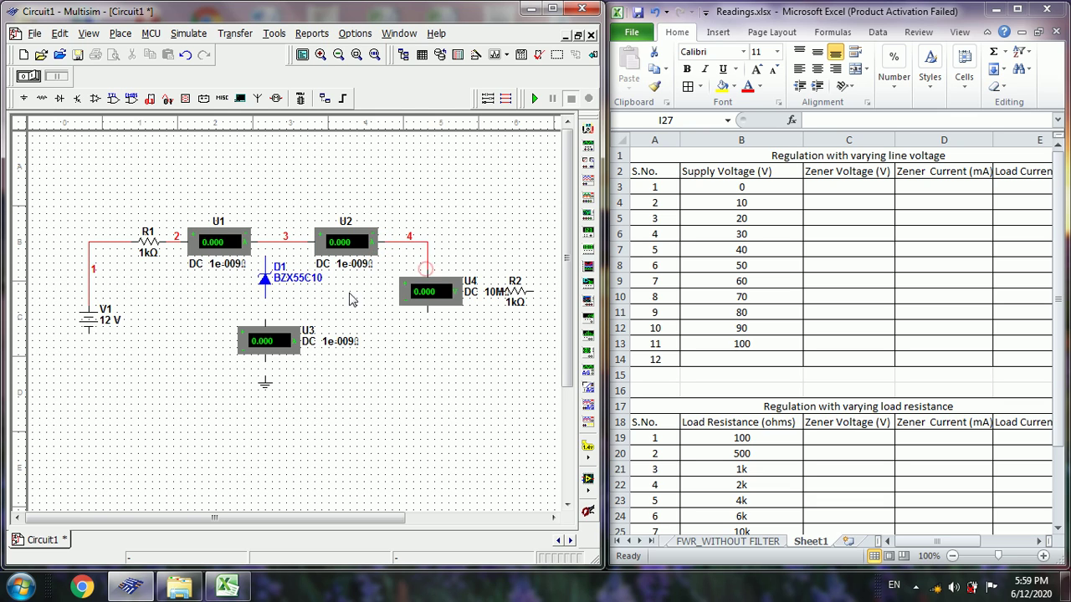
pyautogui.click(265, 255)
pyautogui.click(264, 241)
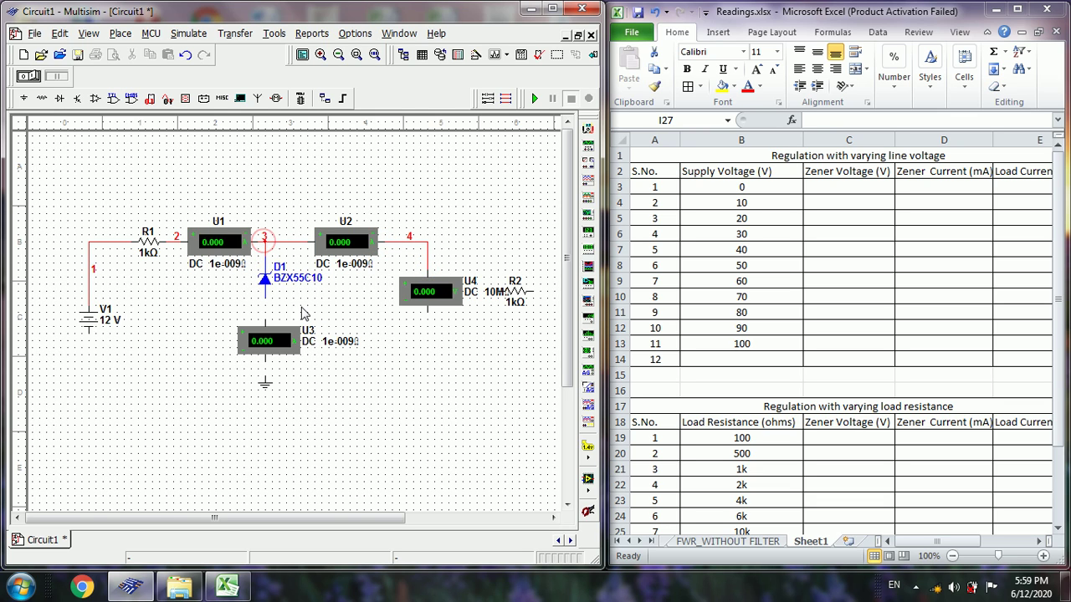
# Wire D1's anode through ammeter U3 to the ground symbol, and connect the lower terminals of V1 and U4 to that ground node
pyautogui.click(264, 295)
pyautogui.click(265, 321)
pyautogui.click(265, 361)
pyautogui.click(264, 381)
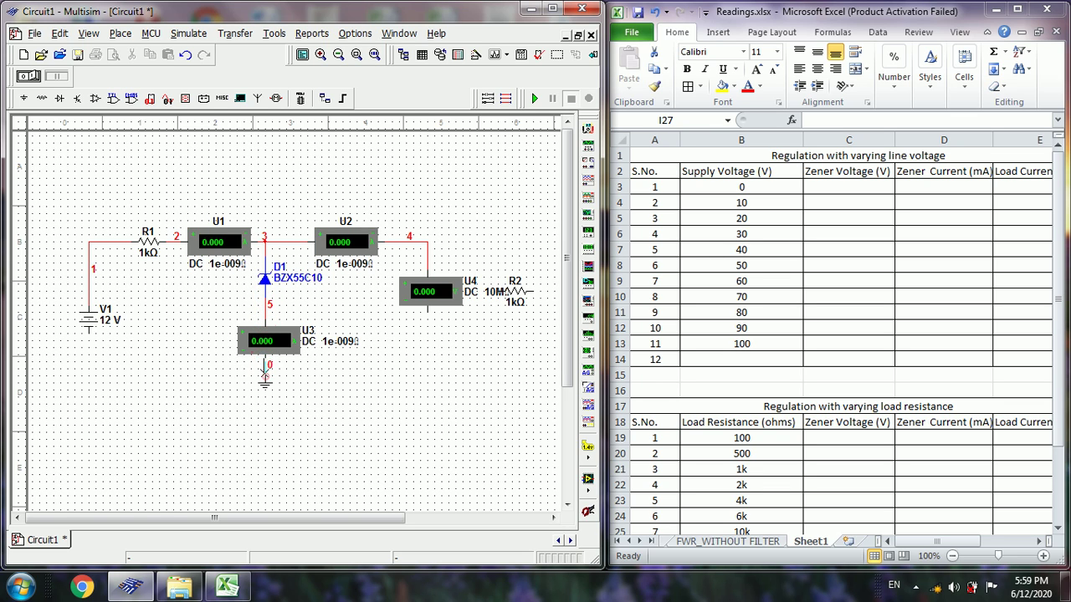
pyautogui.click(88, 333)
pyautogui.click(265, 368)
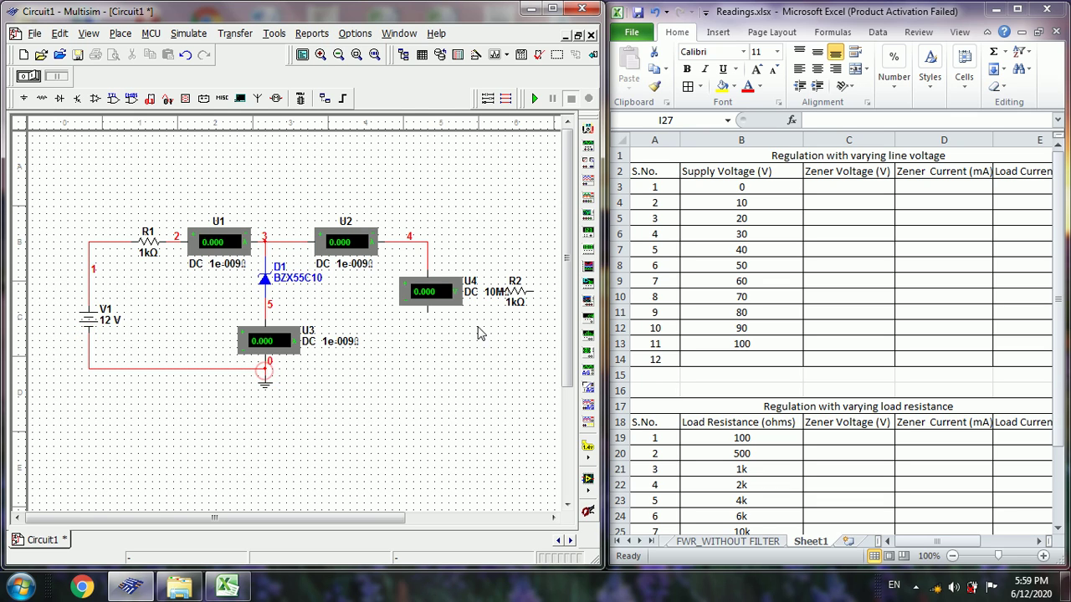
pyautogui.click(427, 313)
pyautogui.click(266, 368)
# Rotate resistor R2 to vertical and wire it in parallel with voltmeter U4
pyautogui.click(518, 297)
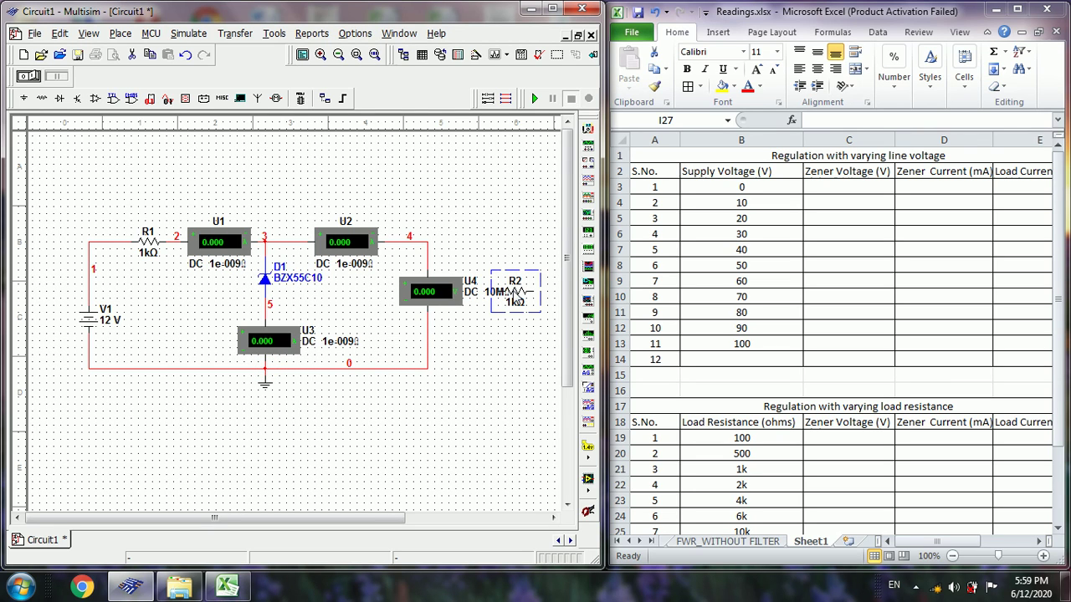
pyautogui.hotkey('ctrl', 'r')
pyautogui.moveTo(516, 296); pyautogui.dragTo(519, 328)
pyautogui.click(519, 320)
pyautogui.click(427, 368)
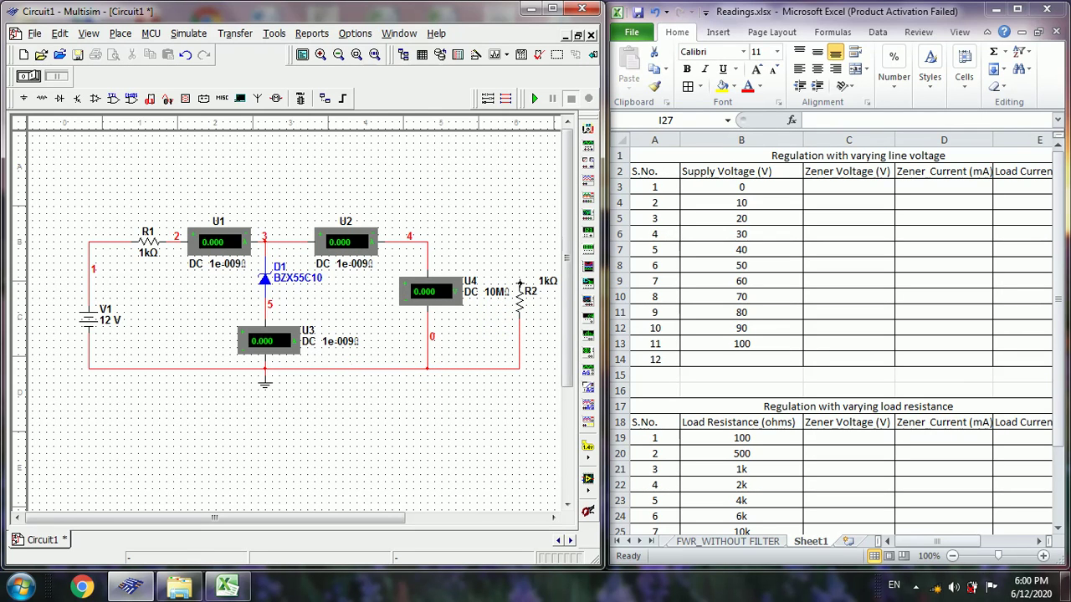
pyautogui.click(520, 284)
pyautogui.click(427, 242)
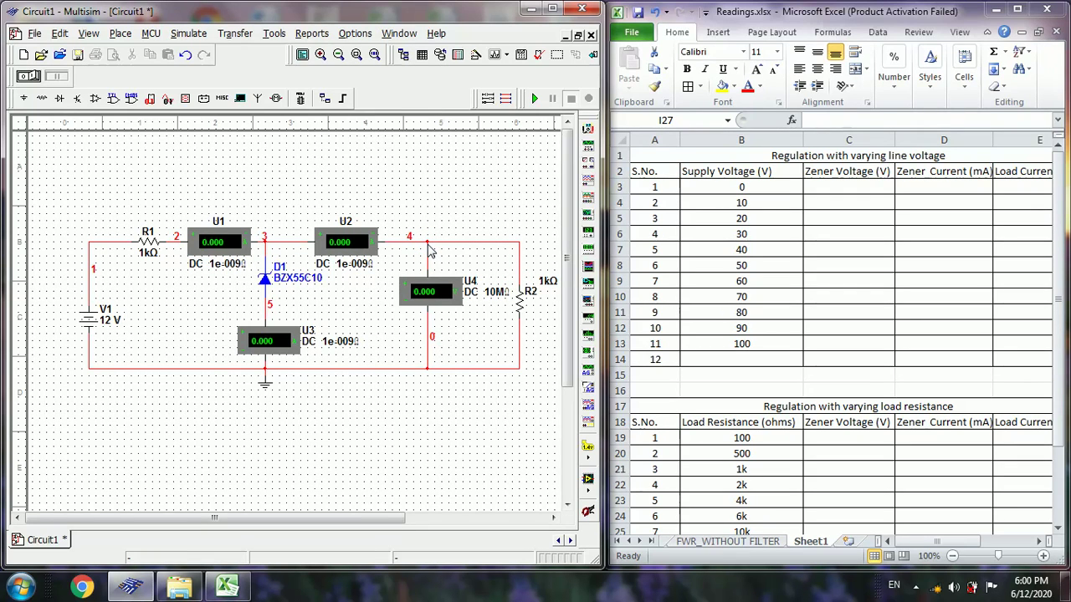
# Set DC source V1's voltage to 0 V, then run the simulation and stop it once the meters have settled
pyautogui.doubleClick(103, 315)
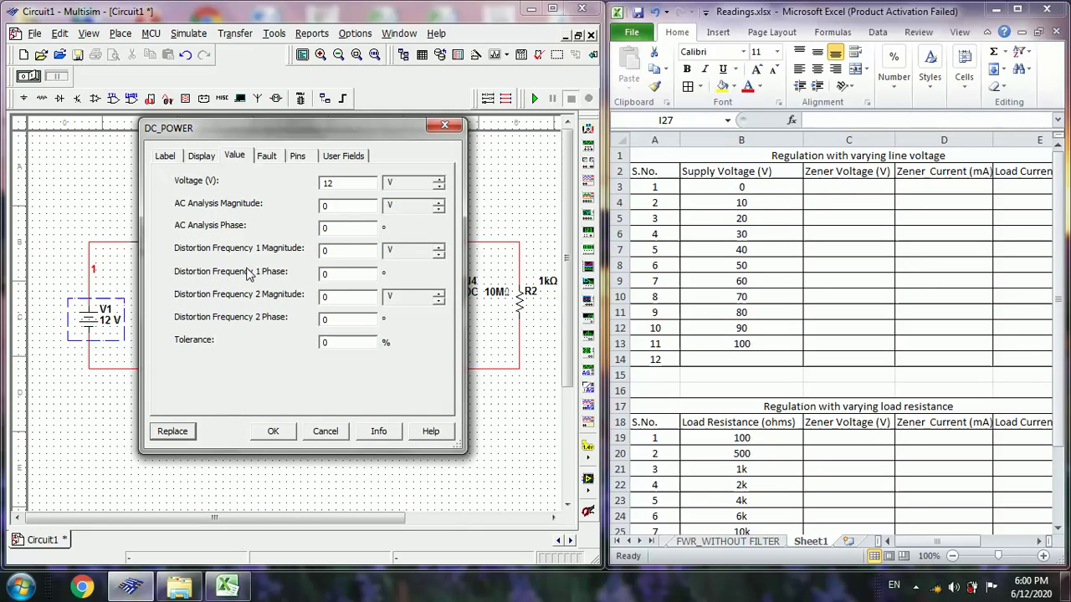
pyautogui.doubleClick(335, 184)
pyautogui.press('BackSpace')
pyautogui.write('0')
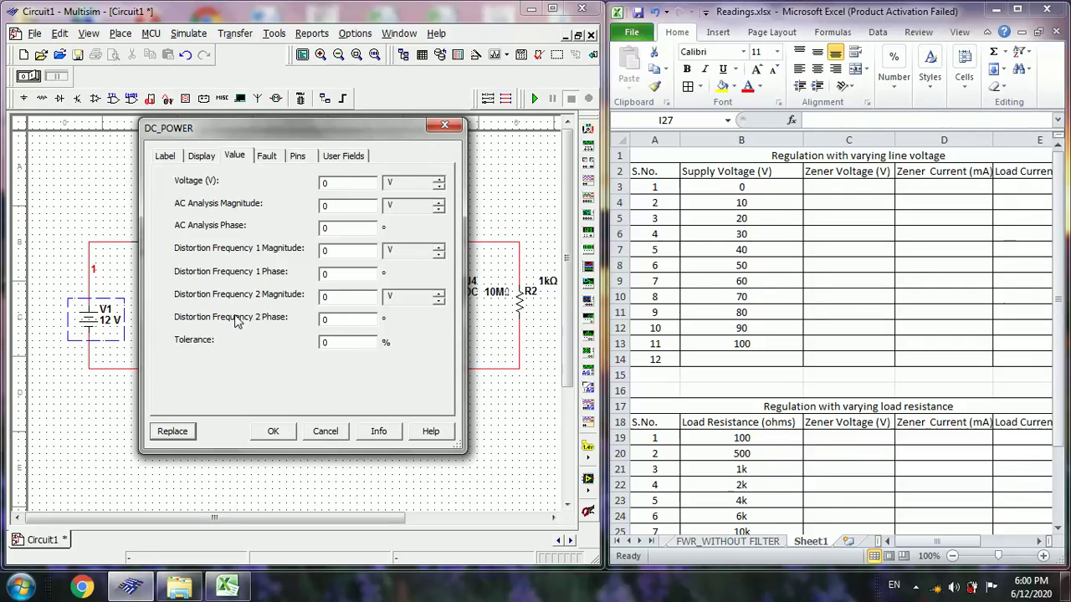
pyautogui.click(270, 432)
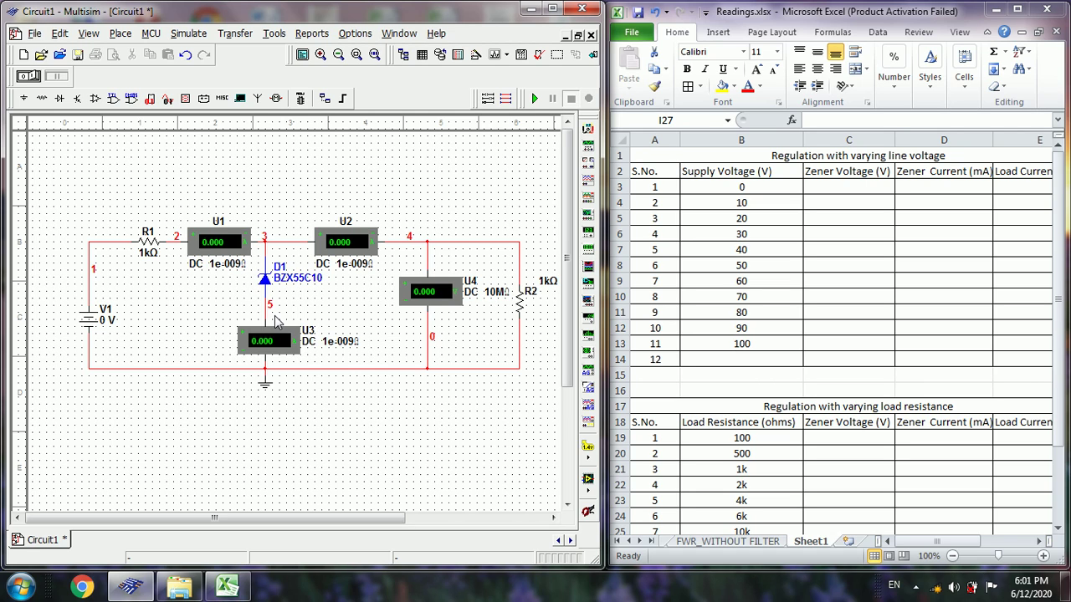
pyautogui.click(534, 99)
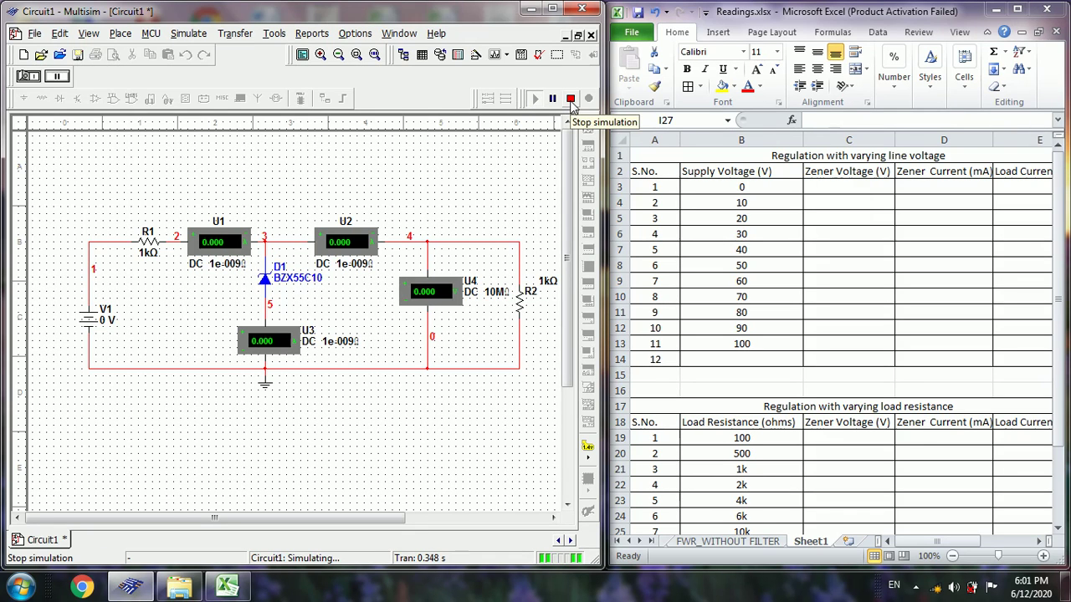
pyautogui.click(572, 100)
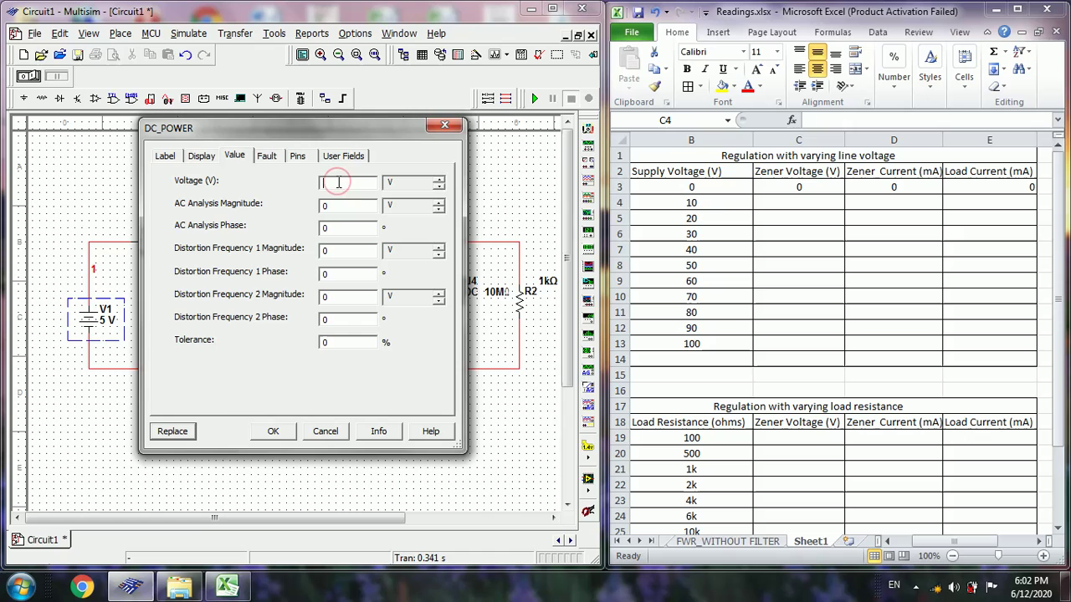
# Set DC source V1's voltage to 10 V, then run the simulation until the meter readings settle and stop it
pyautogui.write('10')
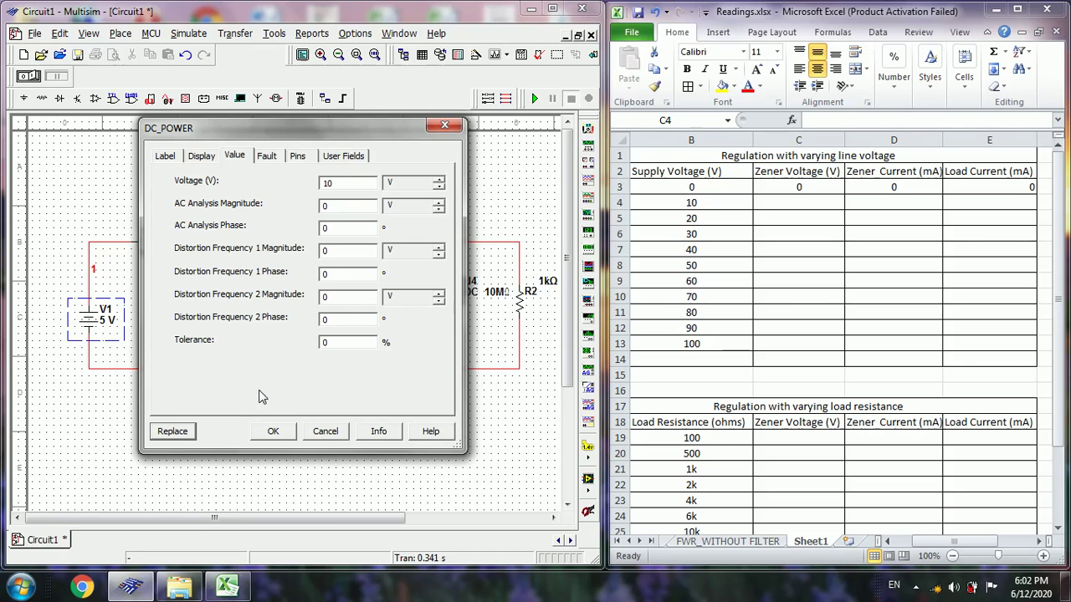
pyautogui.click(273, 431)
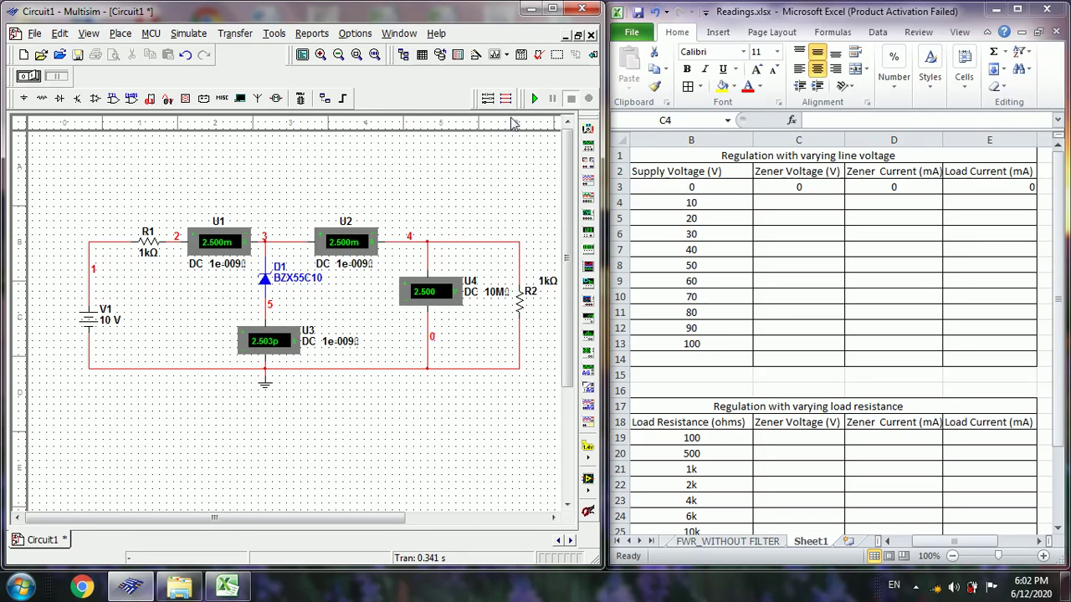
pyautogui.click(535, 99)
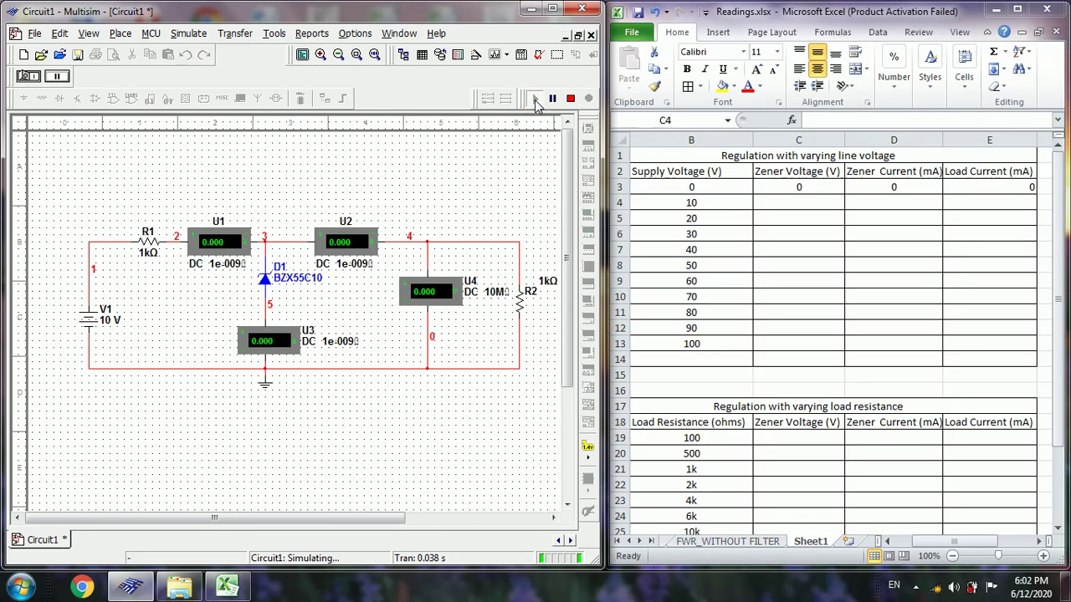
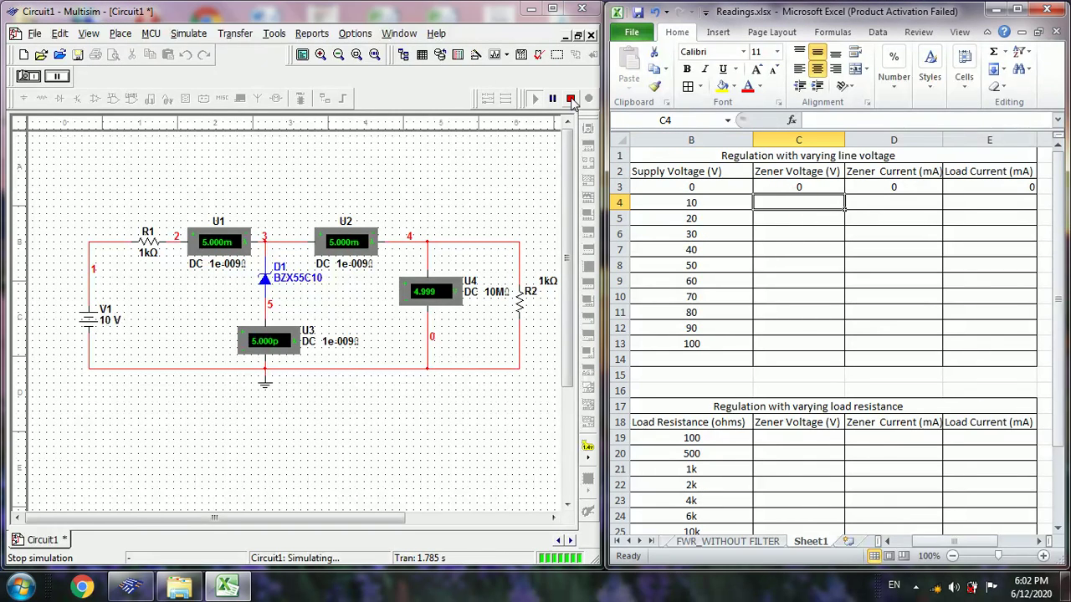
pyautogui.click(570, 97)
# Record the 10 V supply row in the line regulation table: Zener voltage 4.99, Zener current 0 and load current 5
pyautogui.click(786, 206)
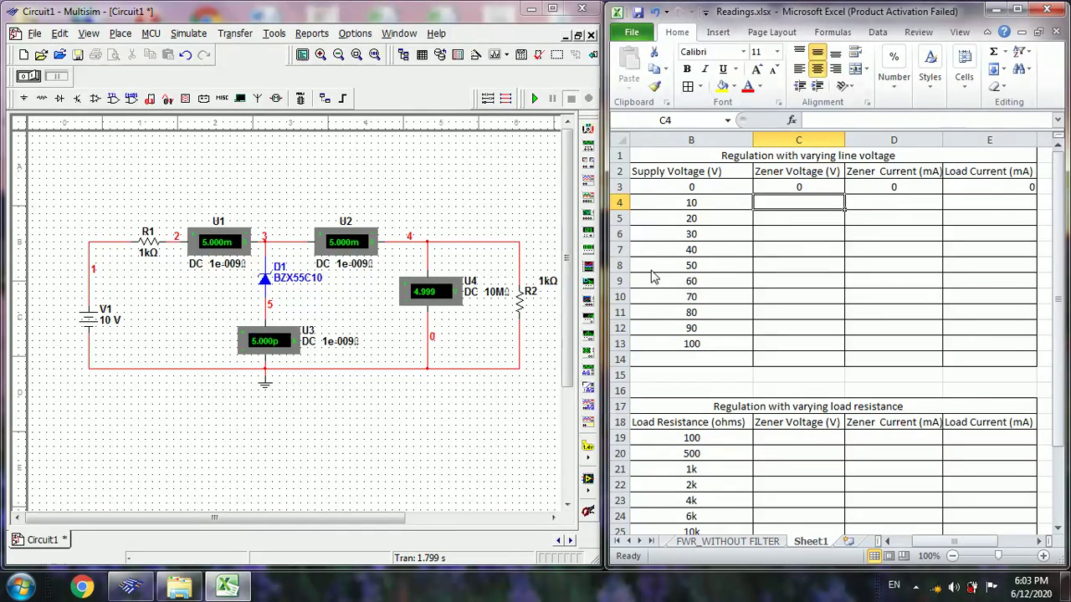
pyautogui.write('4.99')
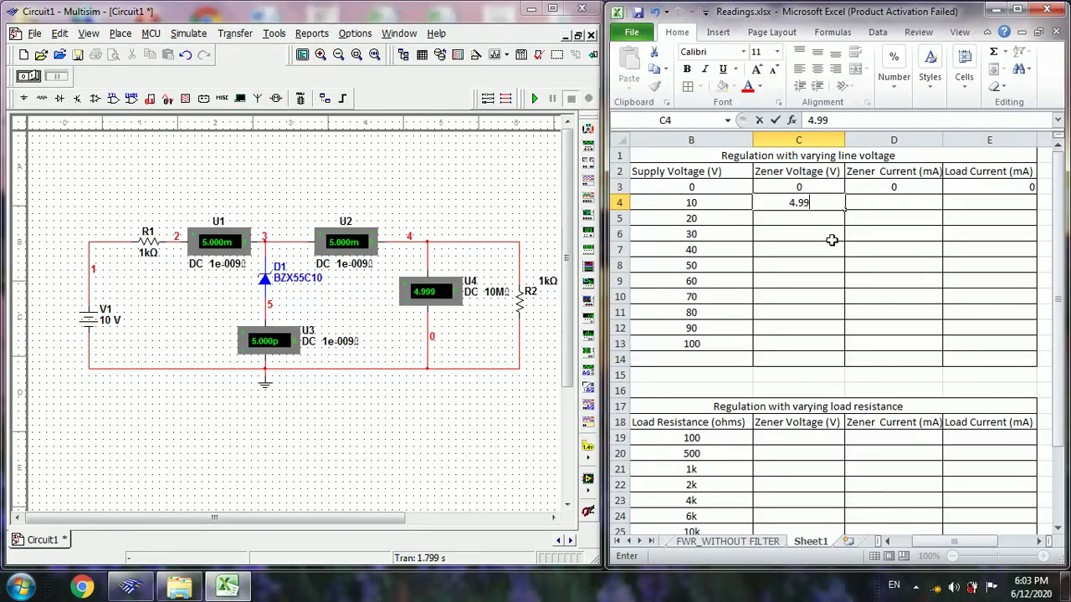
pyautogui.press('Tab')
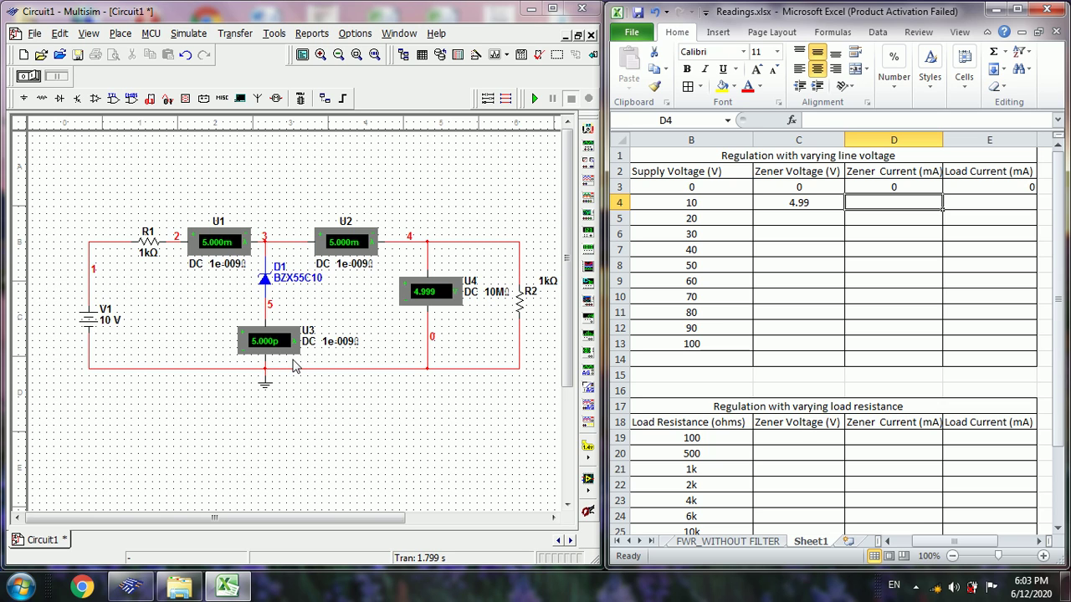
pyautogui.write('0')
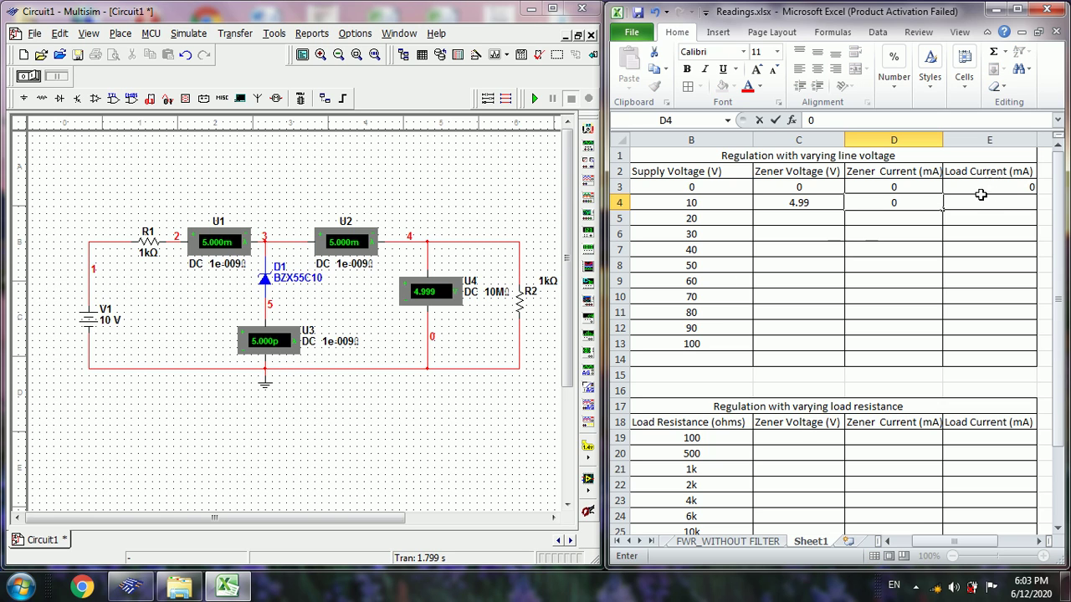
pyautogui.click(977, 203)
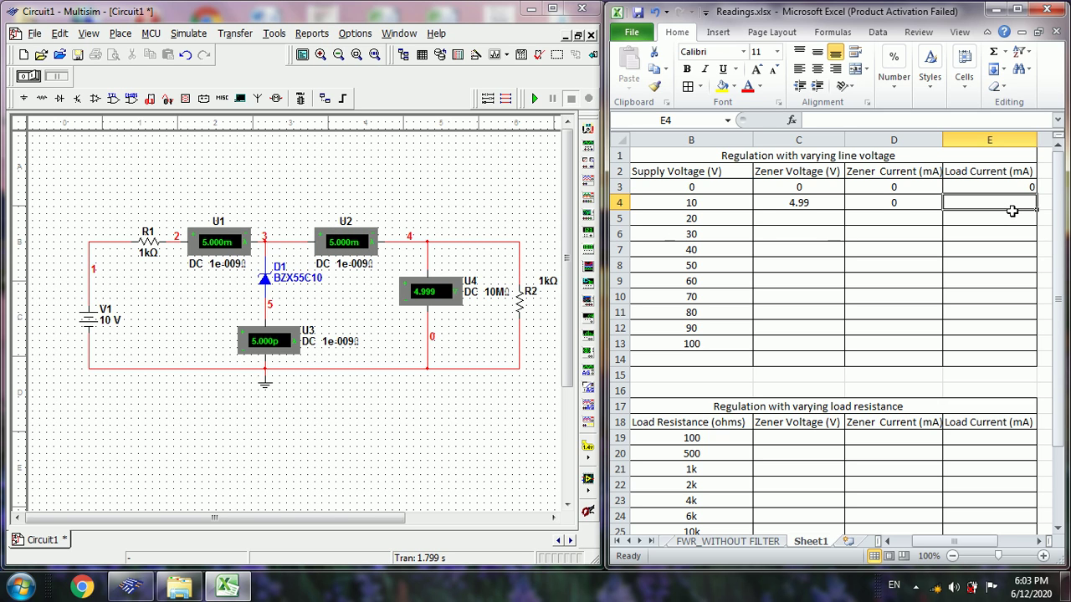
pyautogui.write('5')
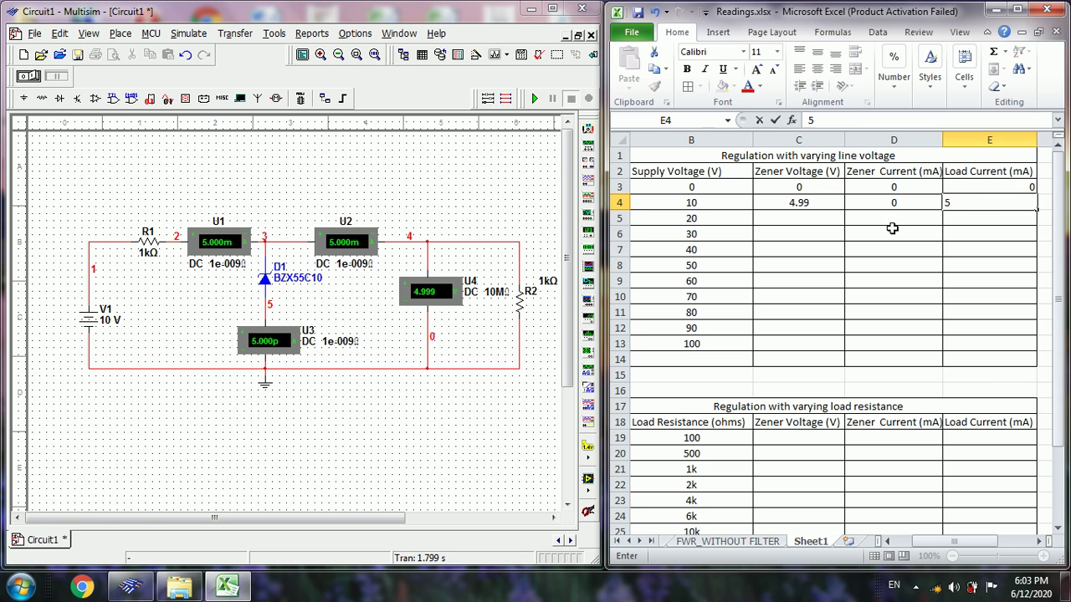
pyautogui.click(818, 224)
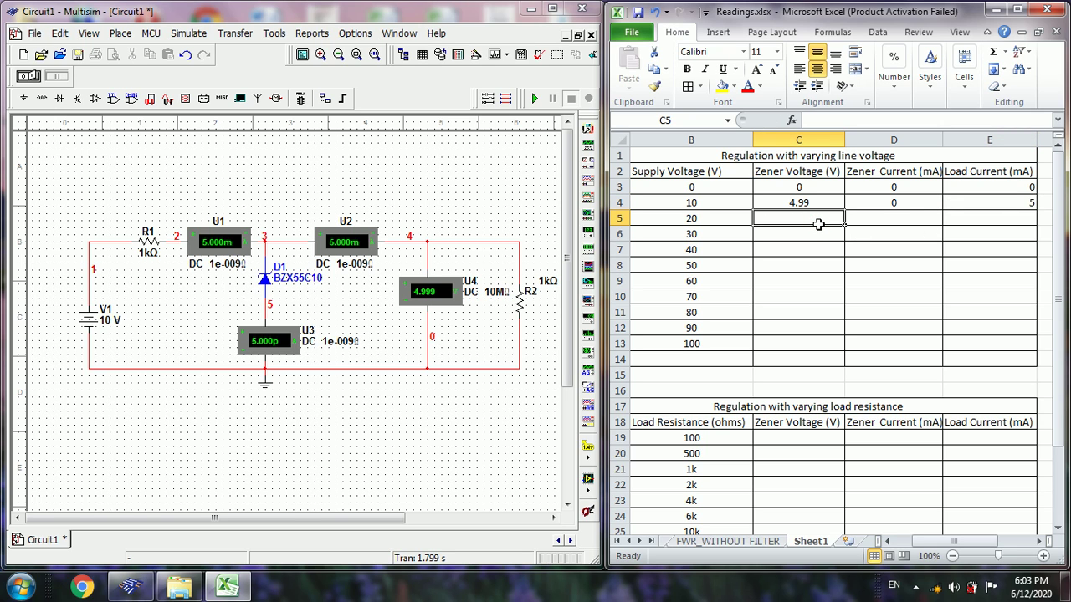
# Set DC source V1's voltage to 20 V, then run the simulation until the meter readings settle and stop it
pyautogui.click(97, 320)
pyautogui.doubleClick(97, 320)
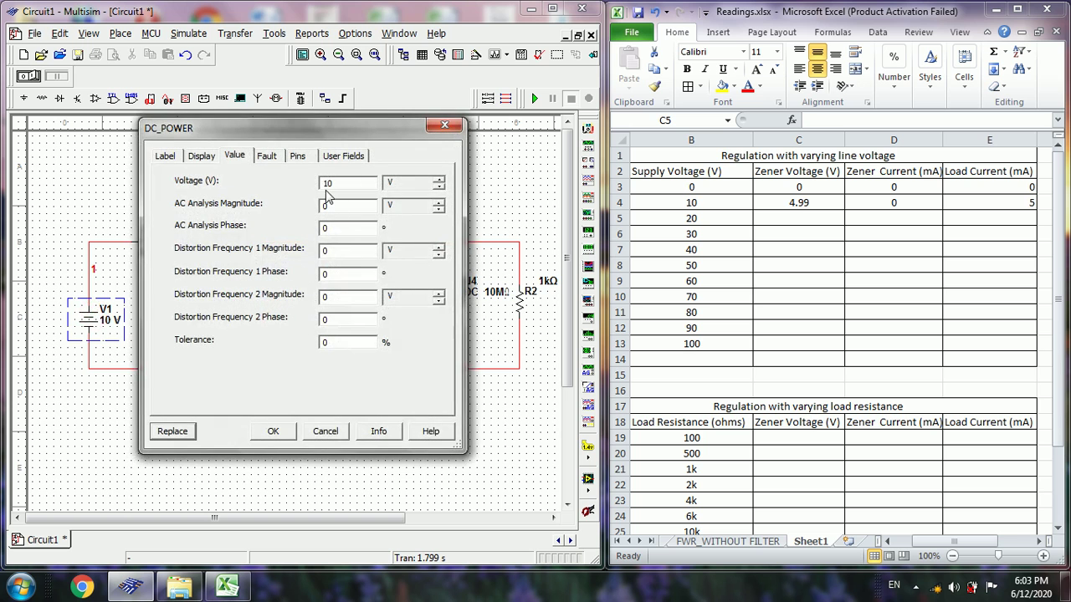
pyautogui.doubleClick(328, 183)
pyautogui.write('20')
pyautogui.click(273, 431)
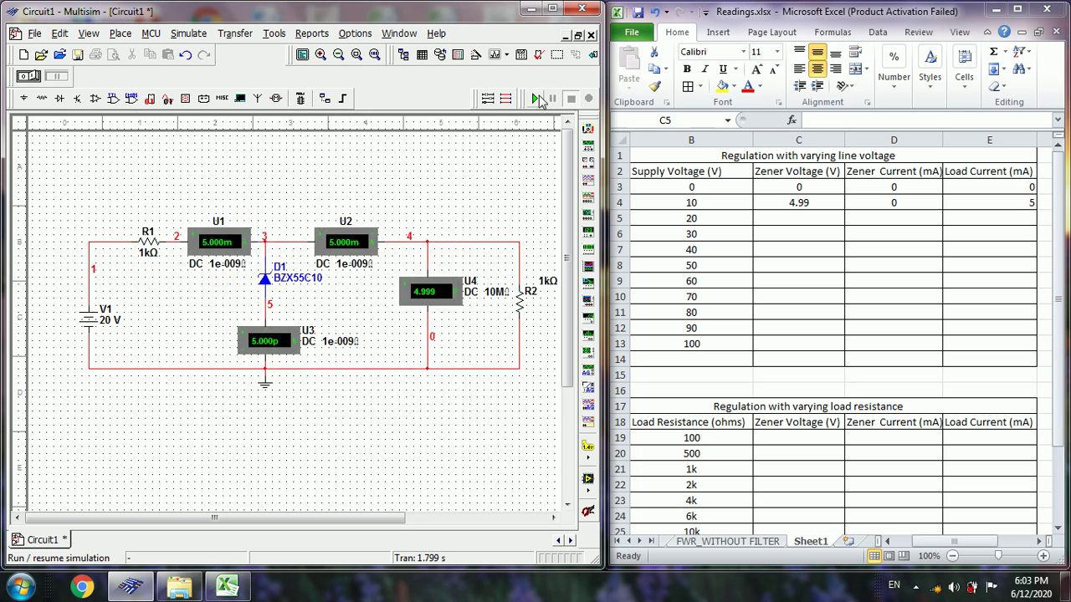
pyautogui.click(535, 99)
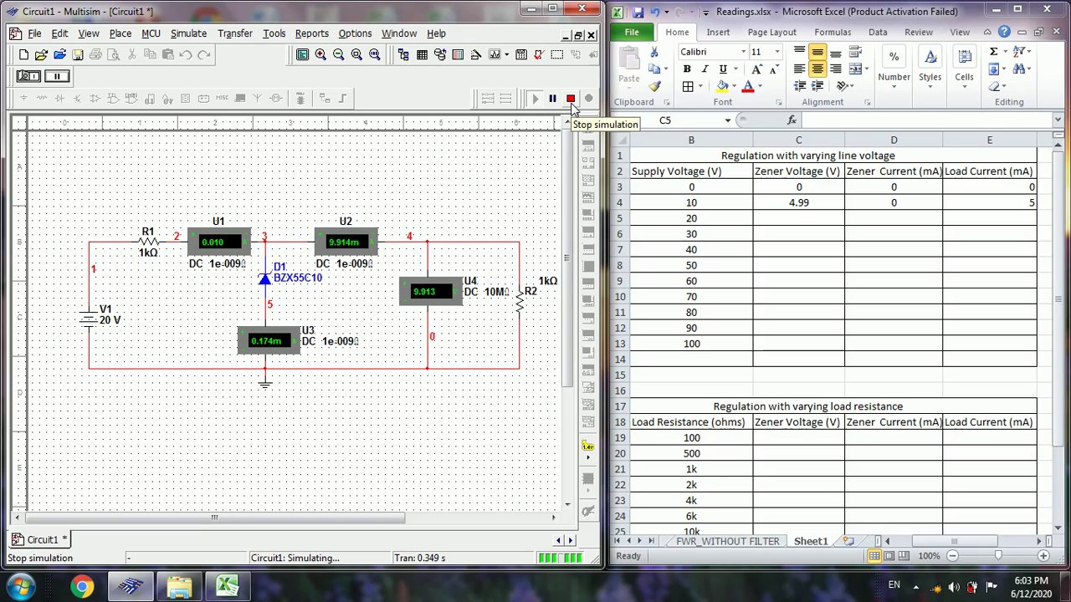
pyautogui.click(572, 101)
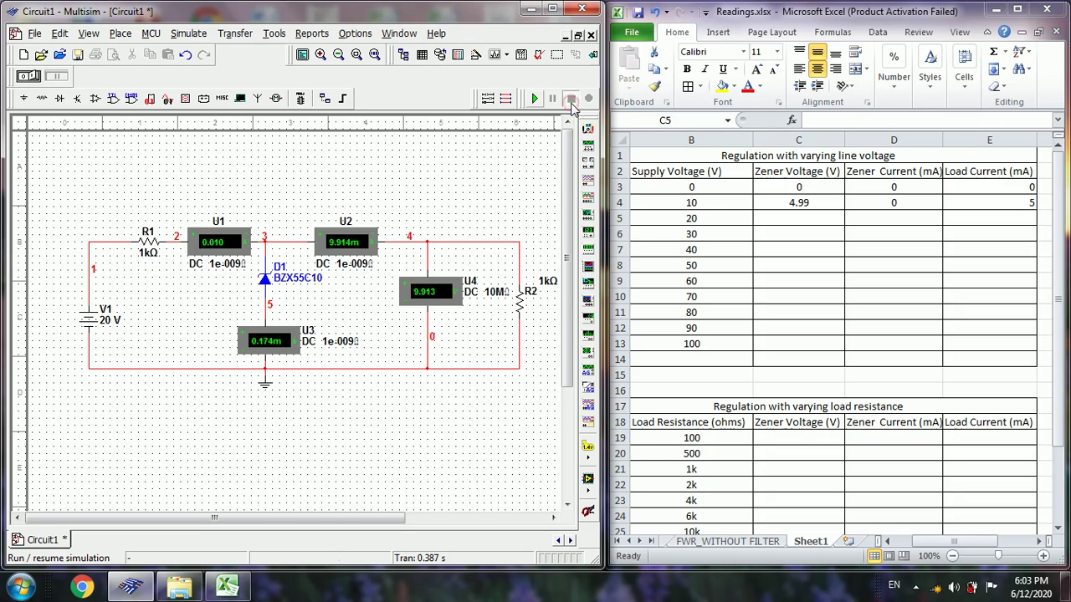
# Record the 20 V supply row in the line regulation table: Zener voltage 9.91, Zener current 0.174 and load current 9.914
pyautogui.click(798, 218)
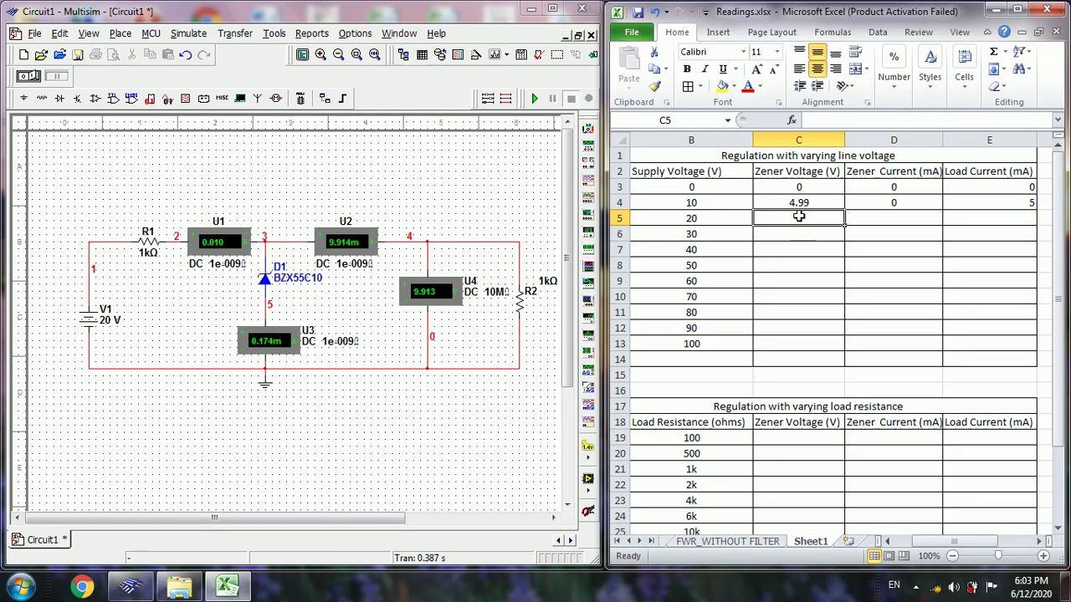
pyautogui.write('9')
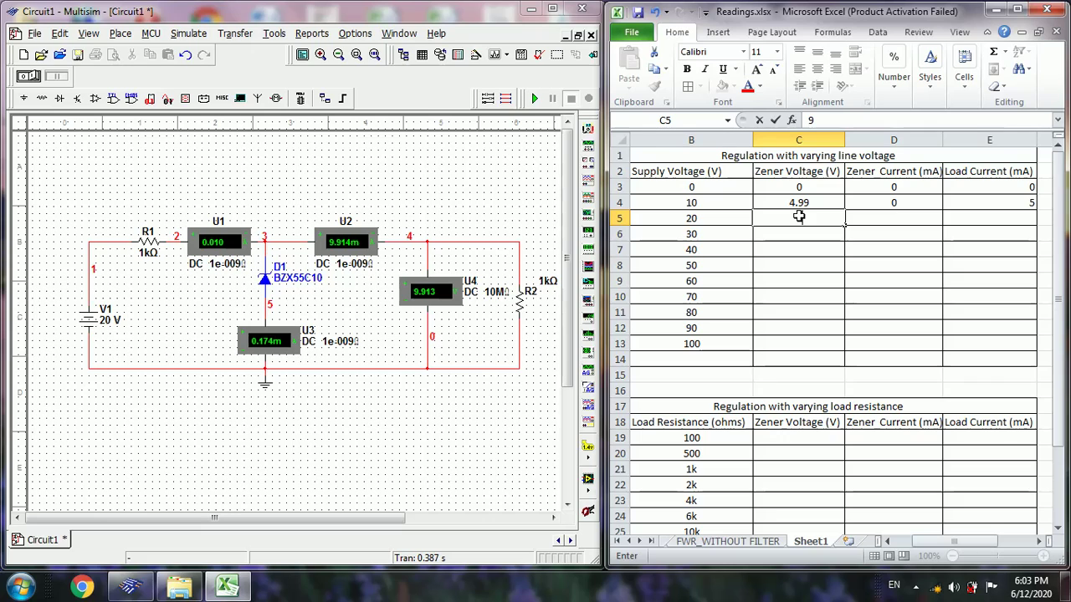
pyautogui.write('.91')
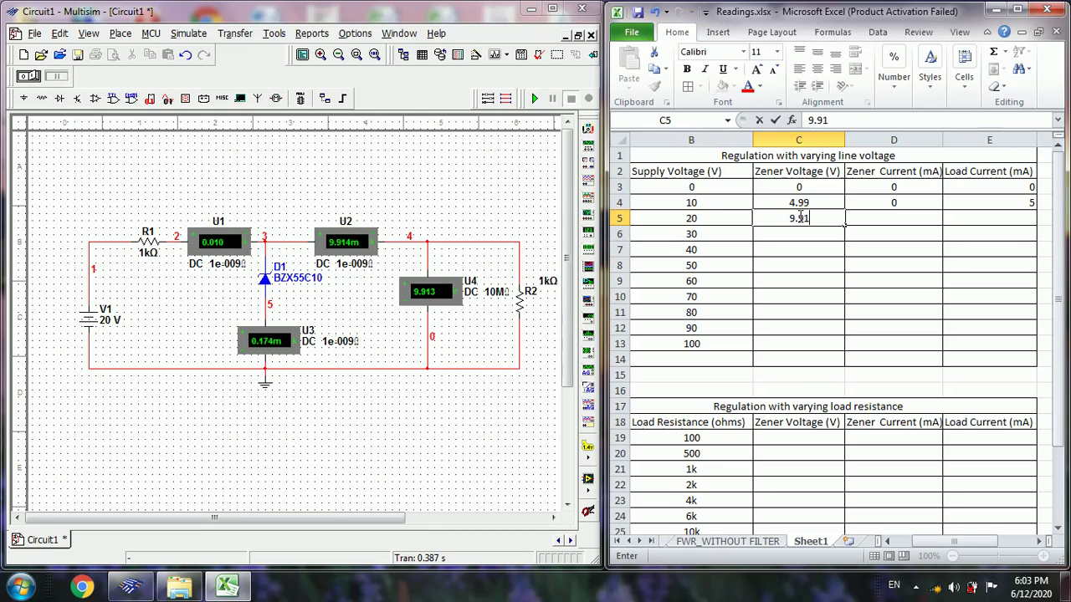
pyautogui.press('Tab')
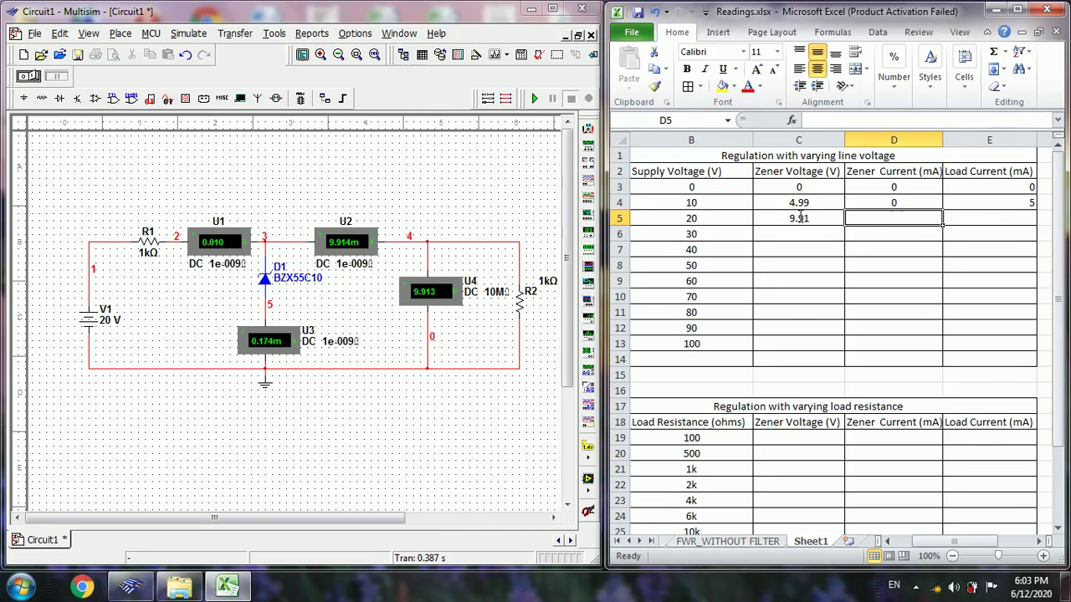
pyautogui.write('0.174')
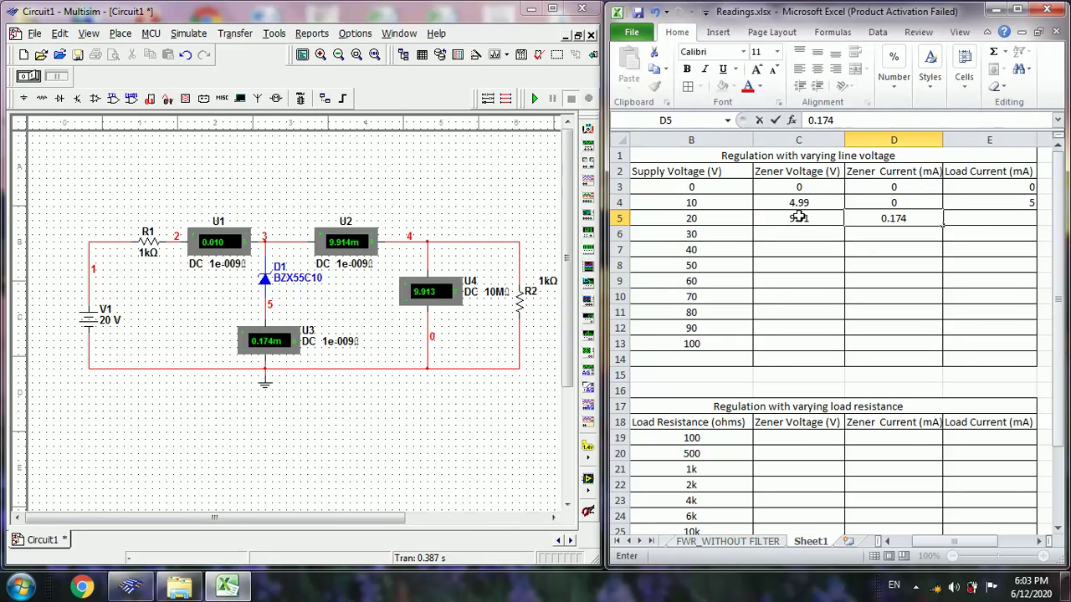
pyautogui.click(964, 219)
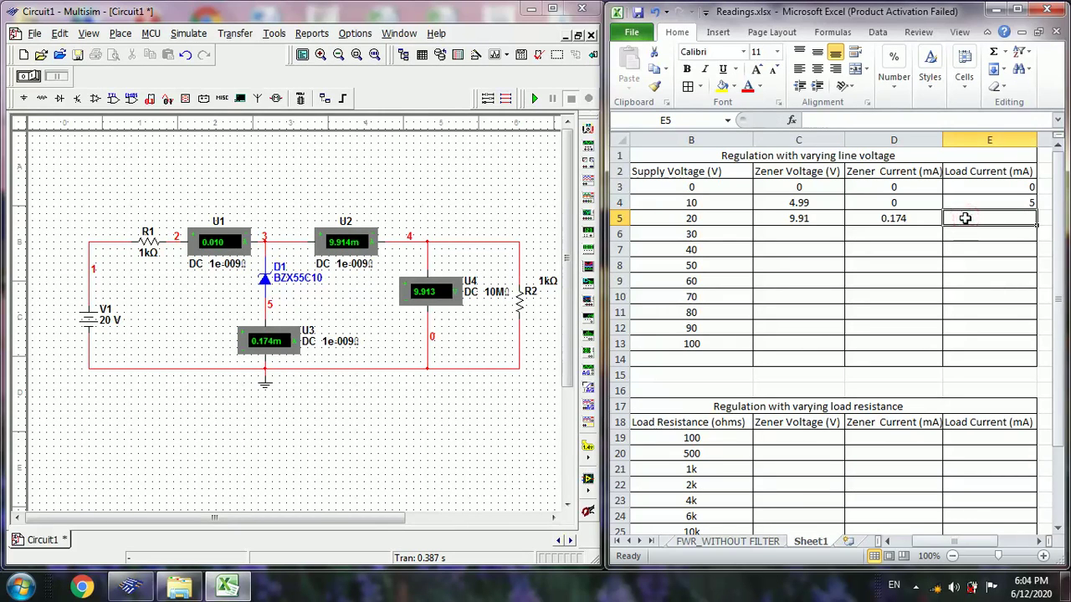
pyautogui.write('9,')
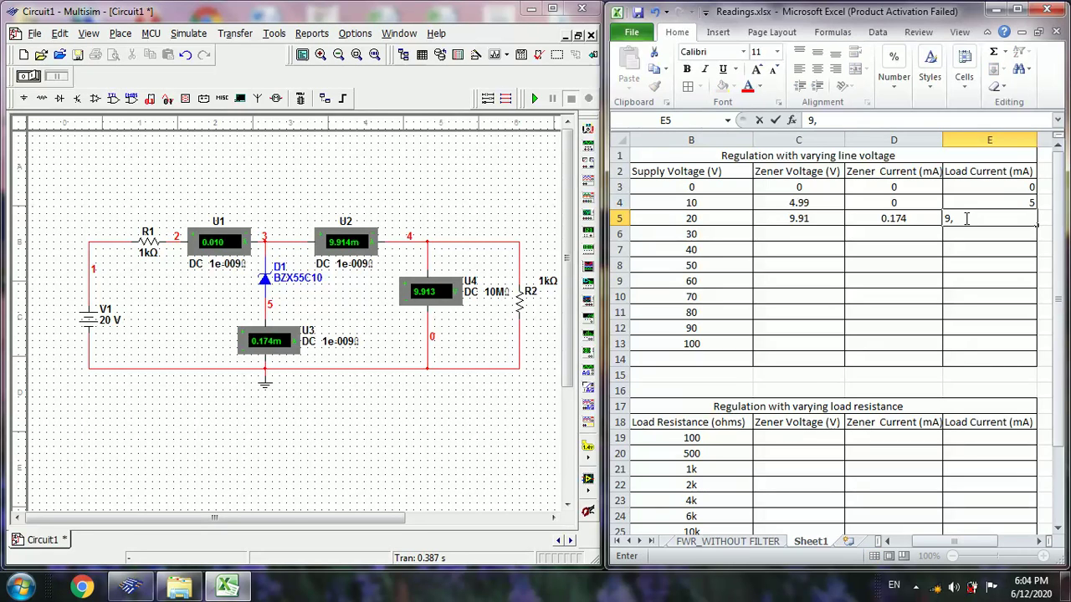
pyautogui.write('914')
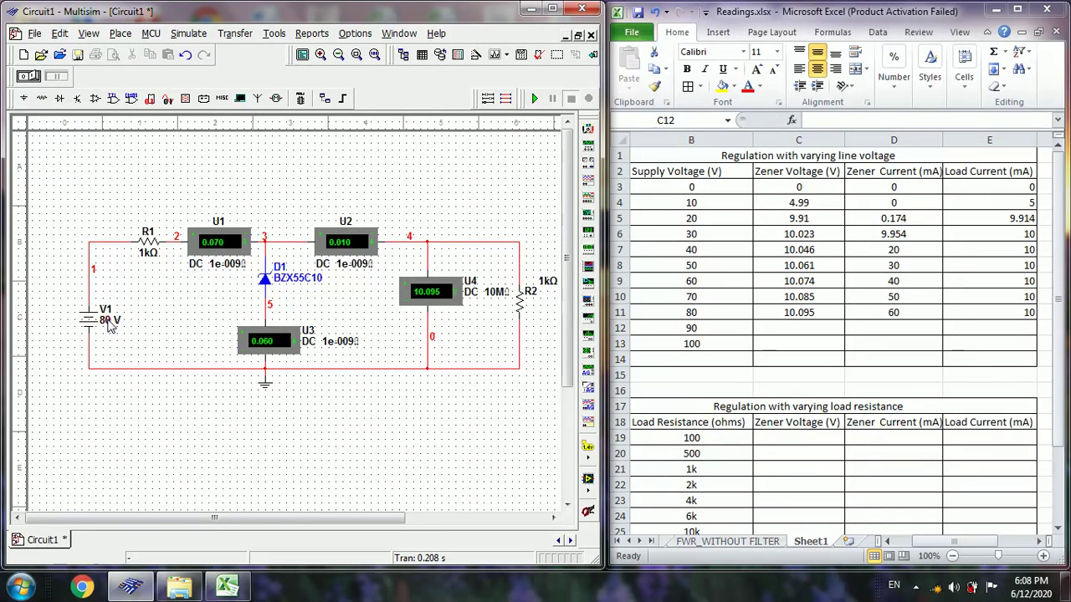
# Set DC source V1's voltage to 90 V
pyautogui.doubleClick(99, 316)
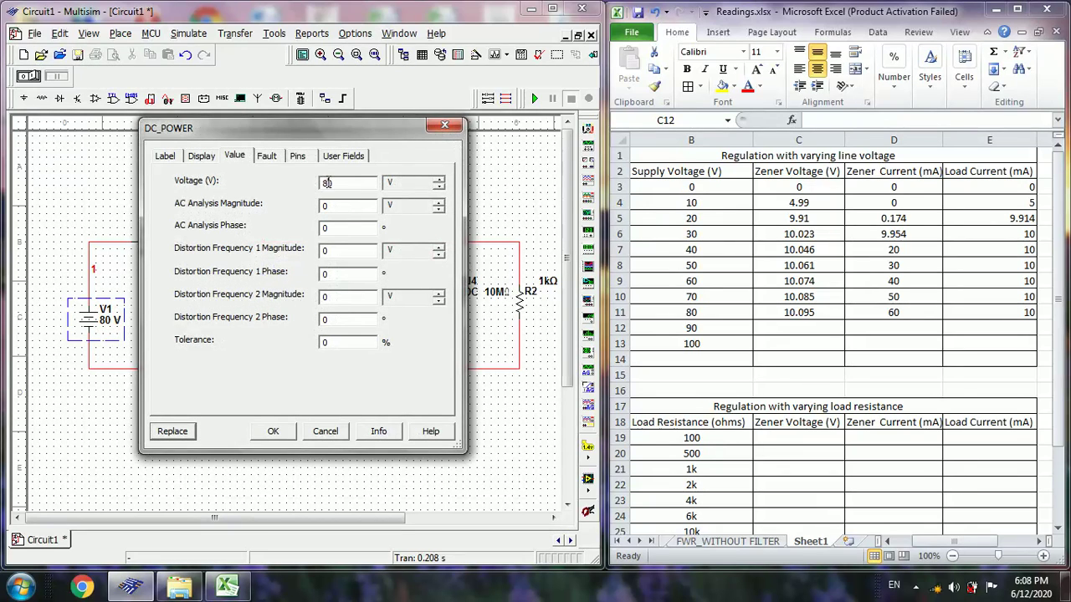
pyautogui.doubleClick(327, 182)
pyautogui.write('90')
pyautogui.click(272, 431)
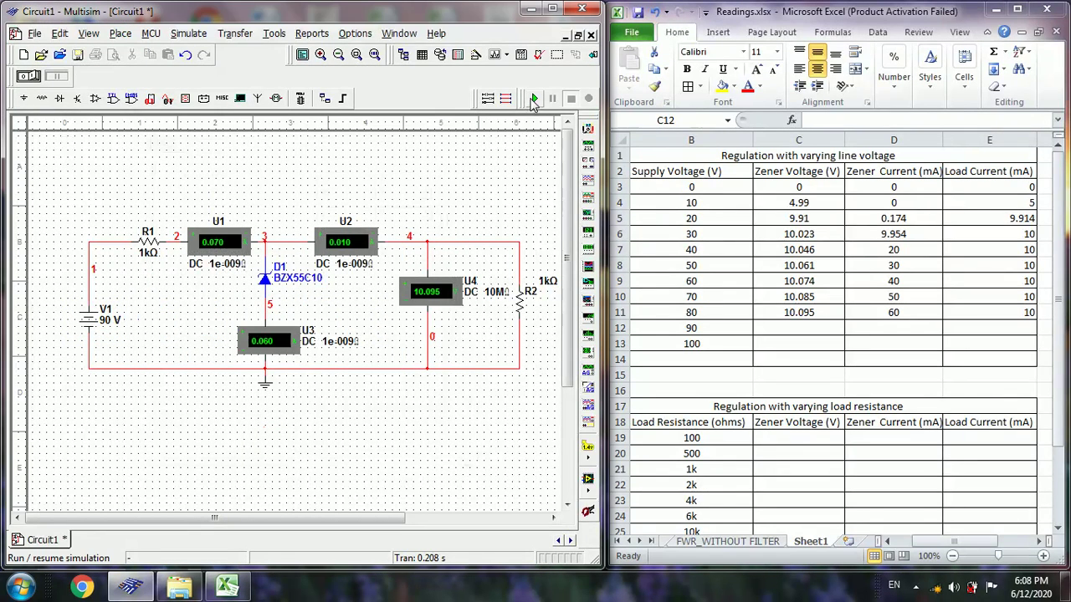
# Run the simulation briefly, then record the 90 V supply row: Zener voltage 10.104, Zener current 70 and load current 10
pyautogui.click(532, 98)
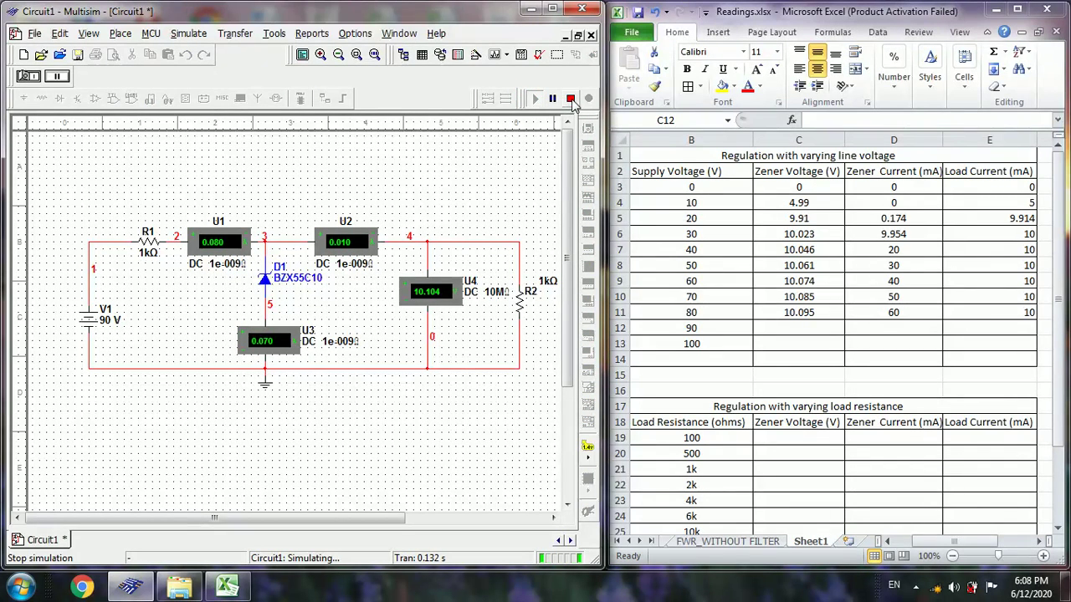
pyautogui.click(572, 98)
pyautogui.click(785, 332)
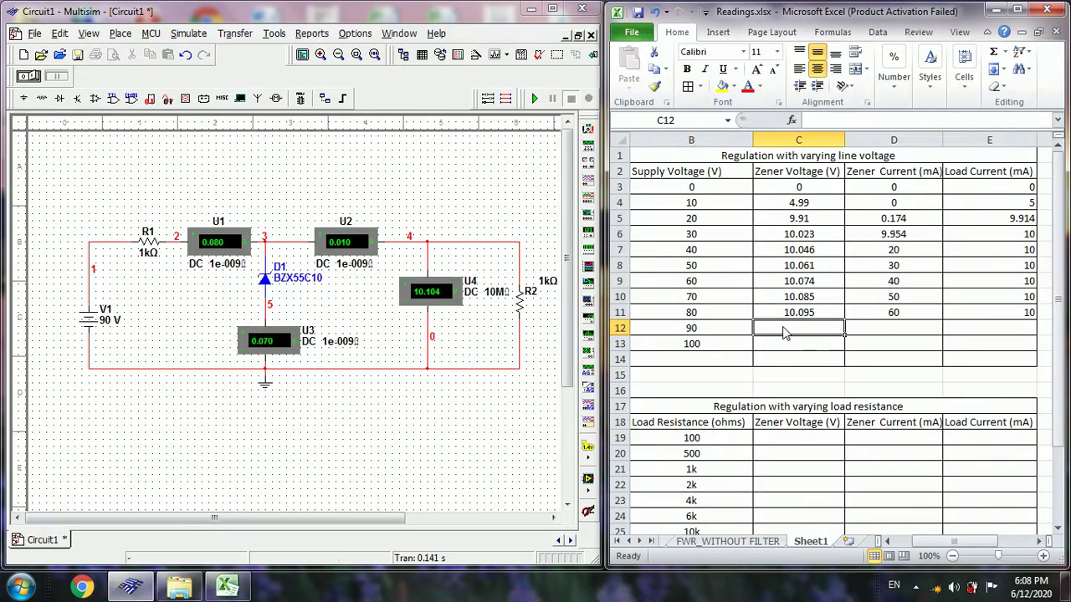
pyautogui.write('10.')
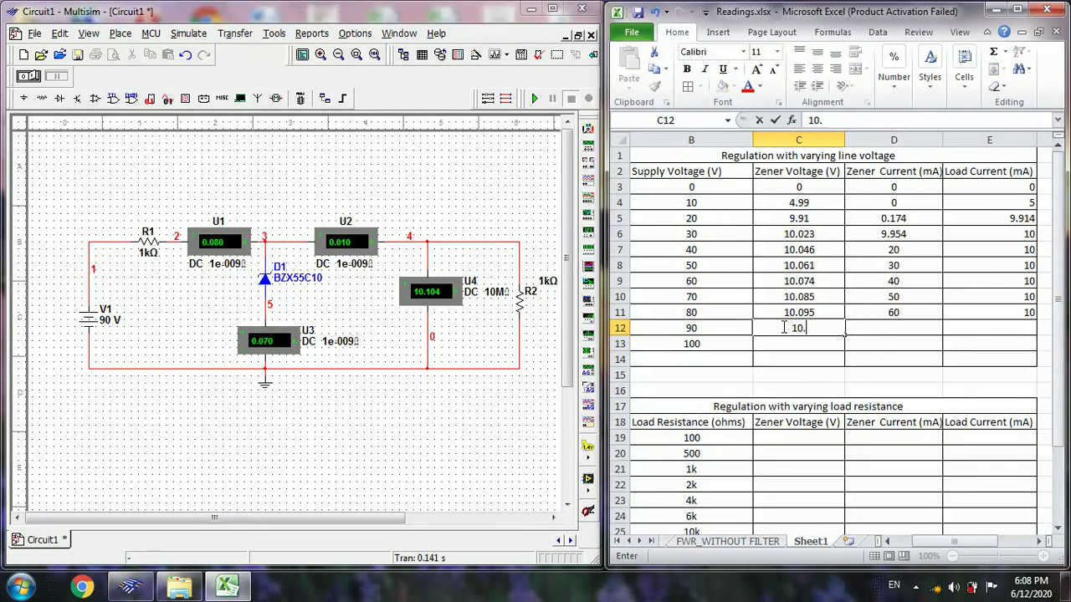
pyautogui.write('104')
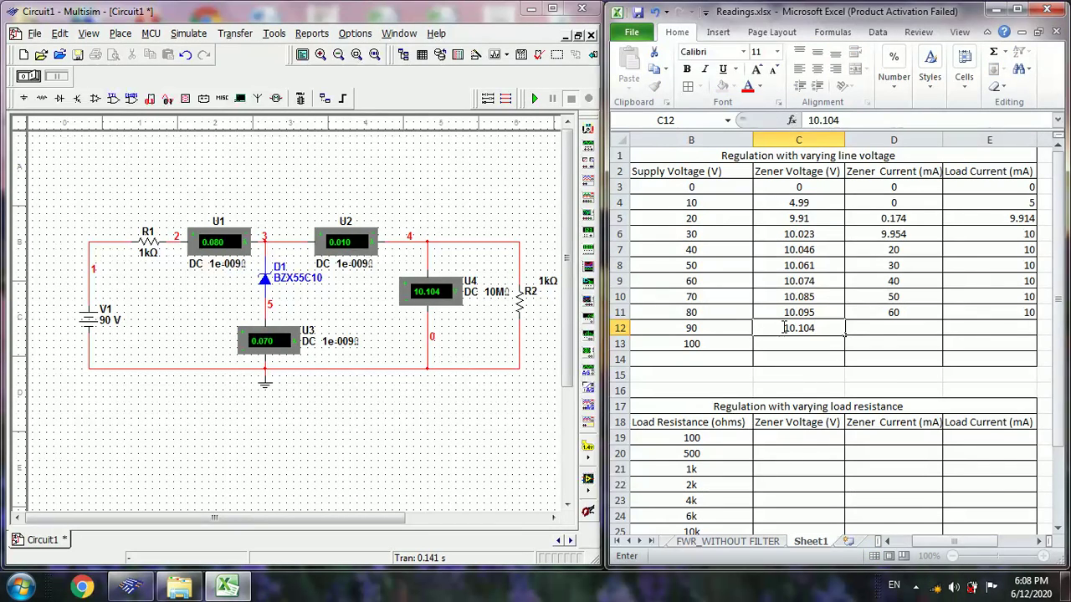
pyautogui.press('Tab')
pyautogui.write('7-')
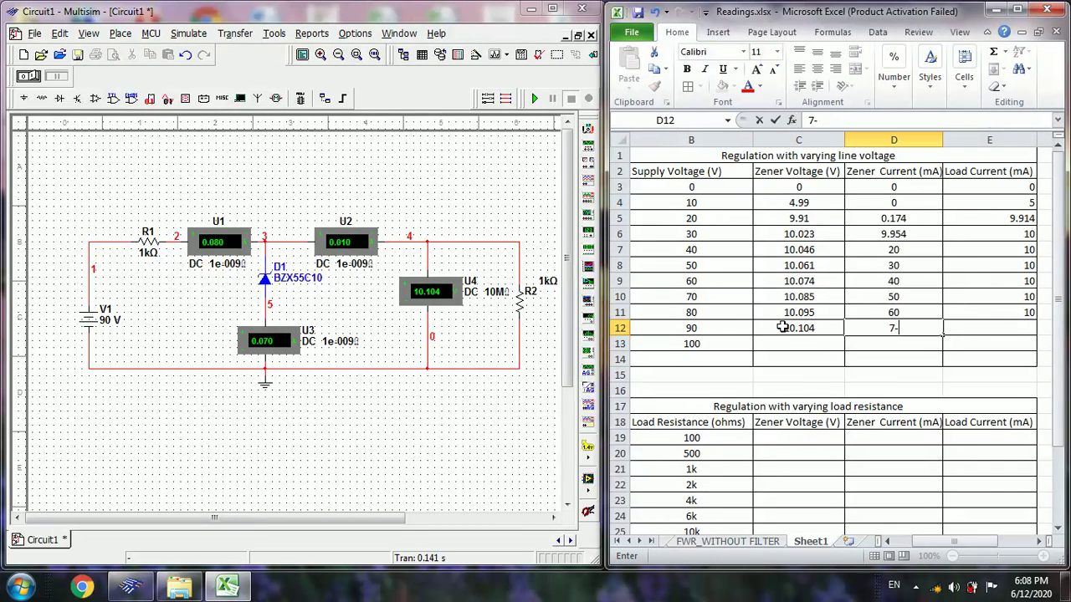
pyautogui.press('BackSpace')
pyautogui.press('Tab')
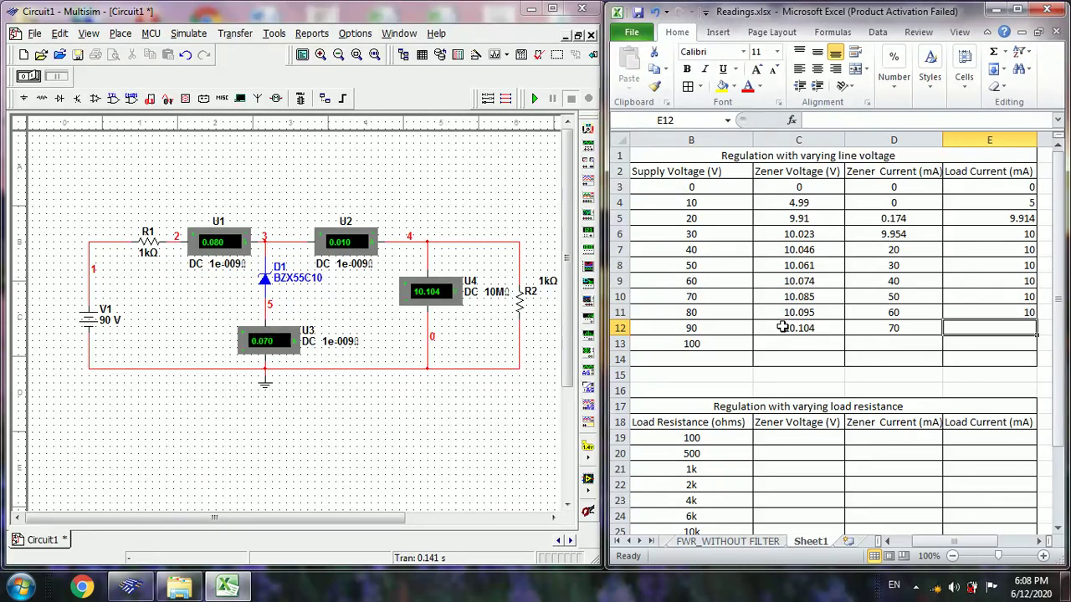
pyautogui.write('10')
pyautogui.press('Return')
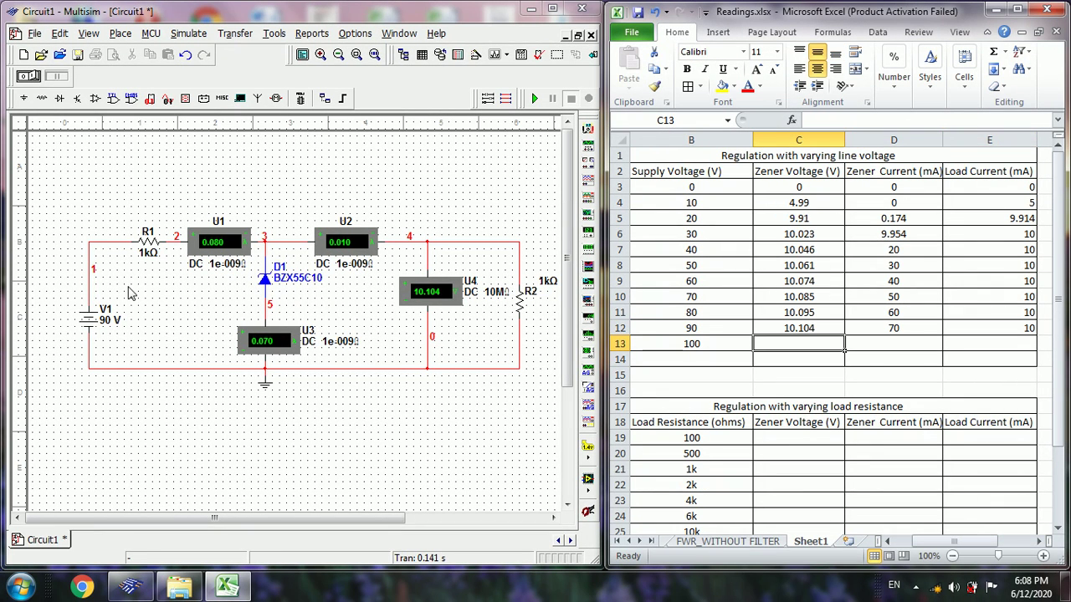
# Set DC source V1's voltage to 100 V, then run the simulation until the meter readings settle and stop it
pyautogui.click(101, 324)
pyautogui.doubleClick(100, 324)
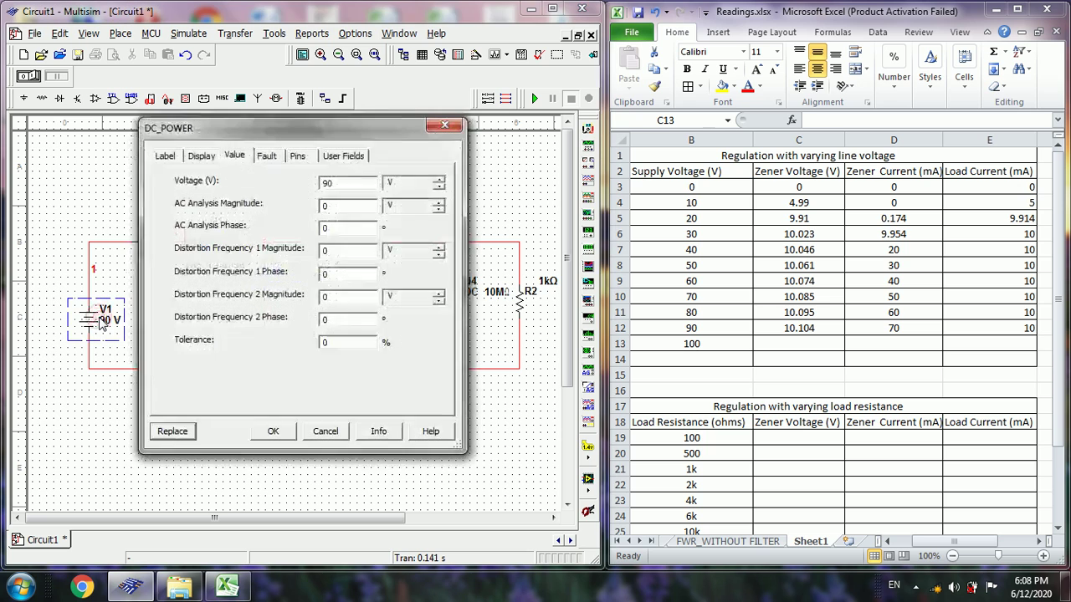
pyautogui.doubleClick(327, 183)
pyautogui.write('100')
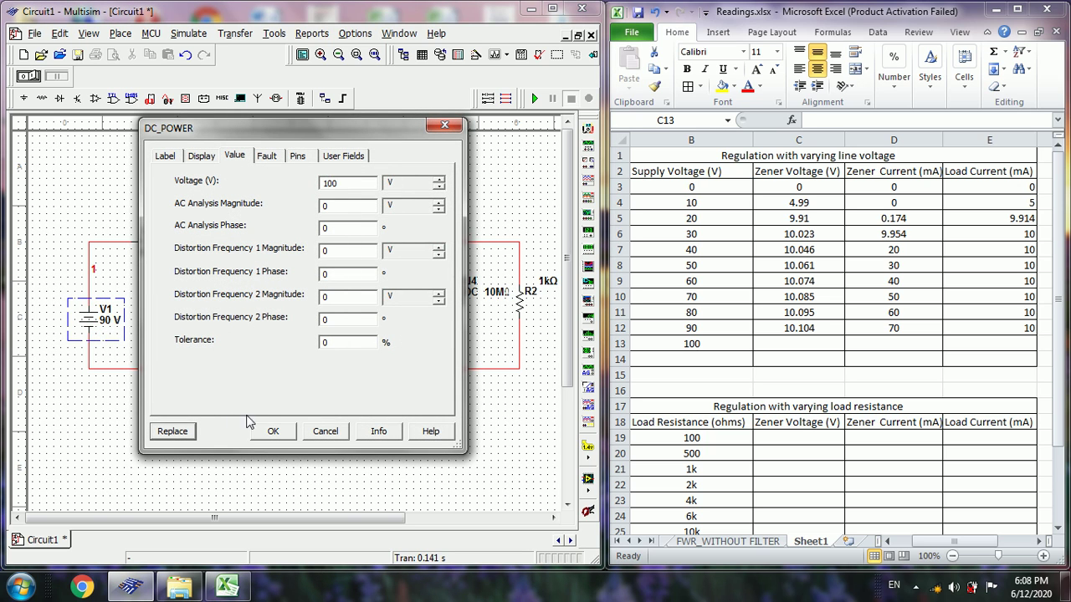
pyautogui.click(273, 431)
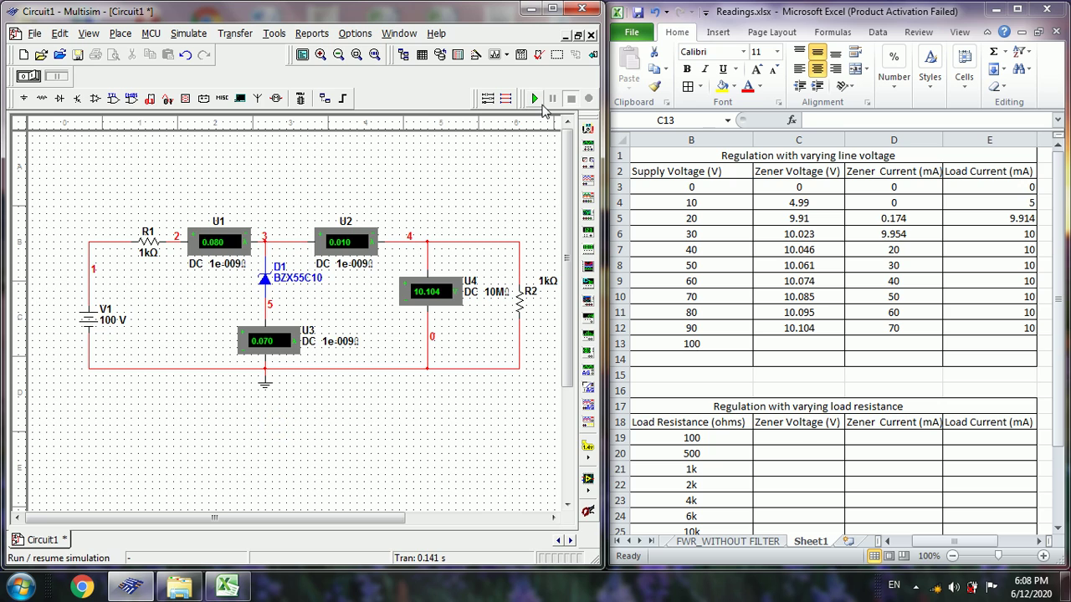
pyautogui.click(537, 102)
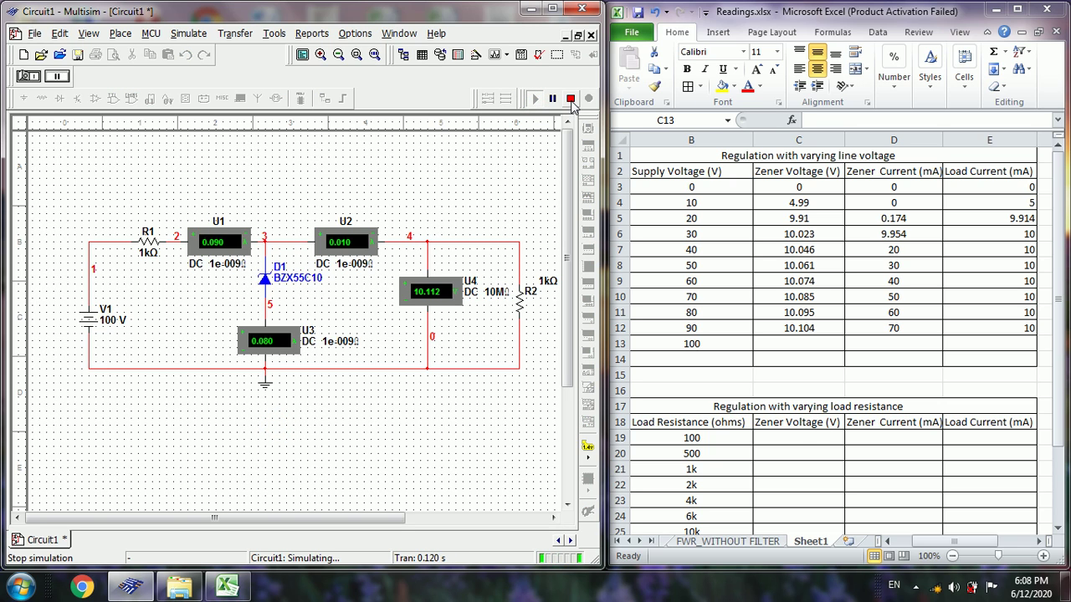
pyautogui.click(571, 99)
# Record the 100 V supply row in the line regulation table: Zener voltage 10.112, Zener current 80 and load current 10
pyautogui.click(777, 343)
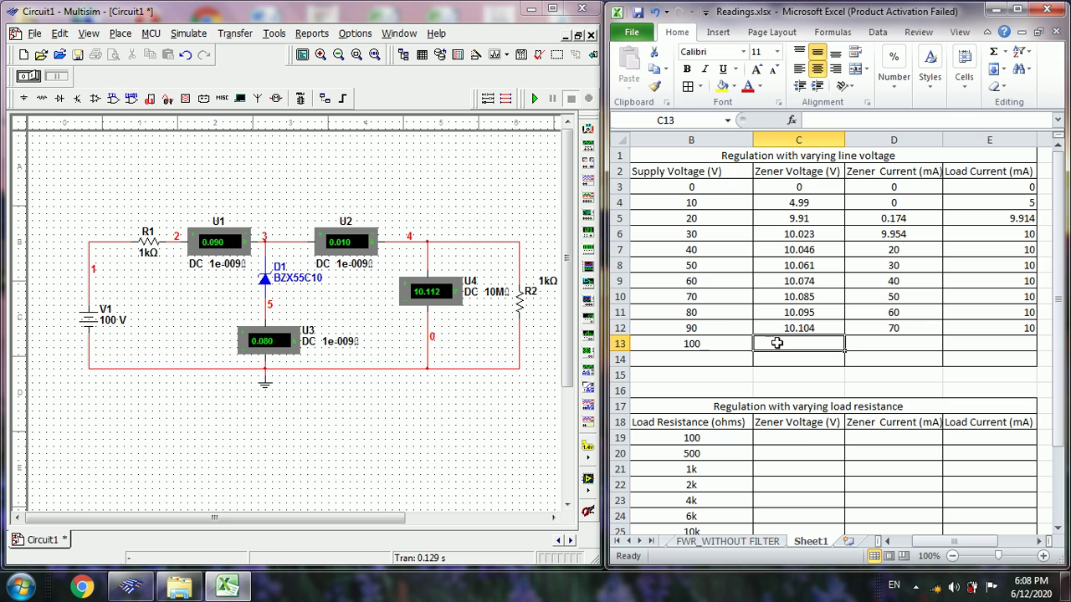
pyautogui.write('10.112')
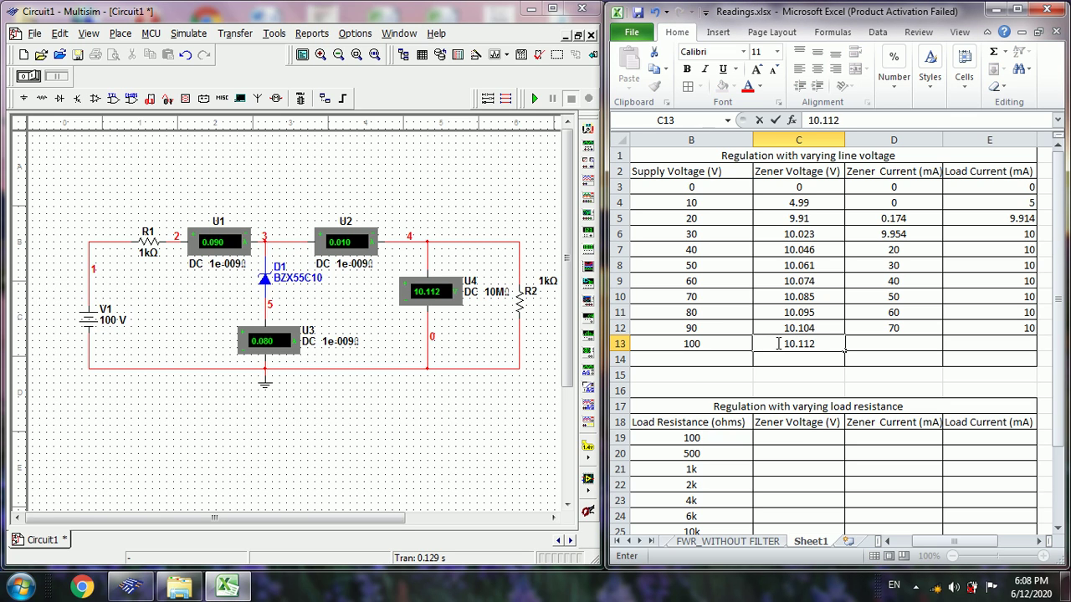
pyautogui.press('Tab')
pyautogui.write('80')
pyautogui.press('Tab')
pyautogui.write('10')
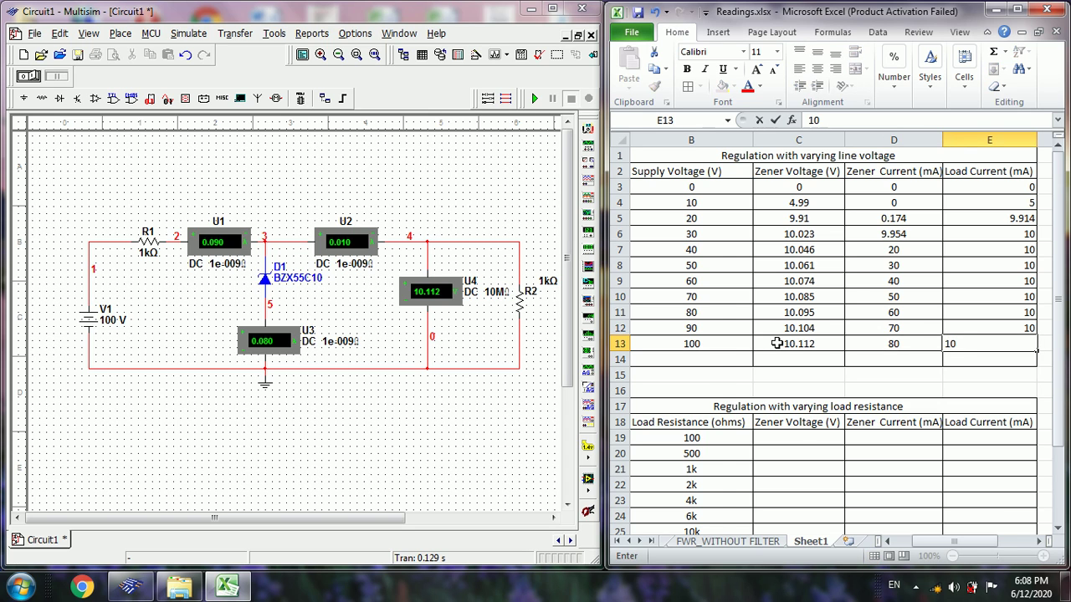
pyautogui.press('Tab')
pyautogui.press('Left')
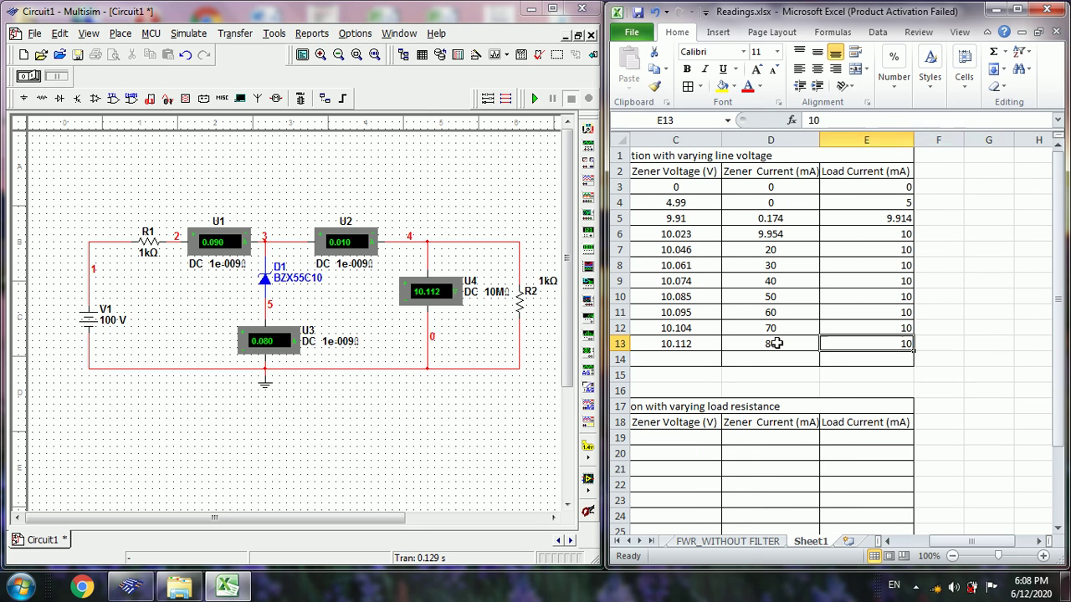
pyautogui.press('Left')
pyautogui.press('Left')
pyautogui.press('Left')
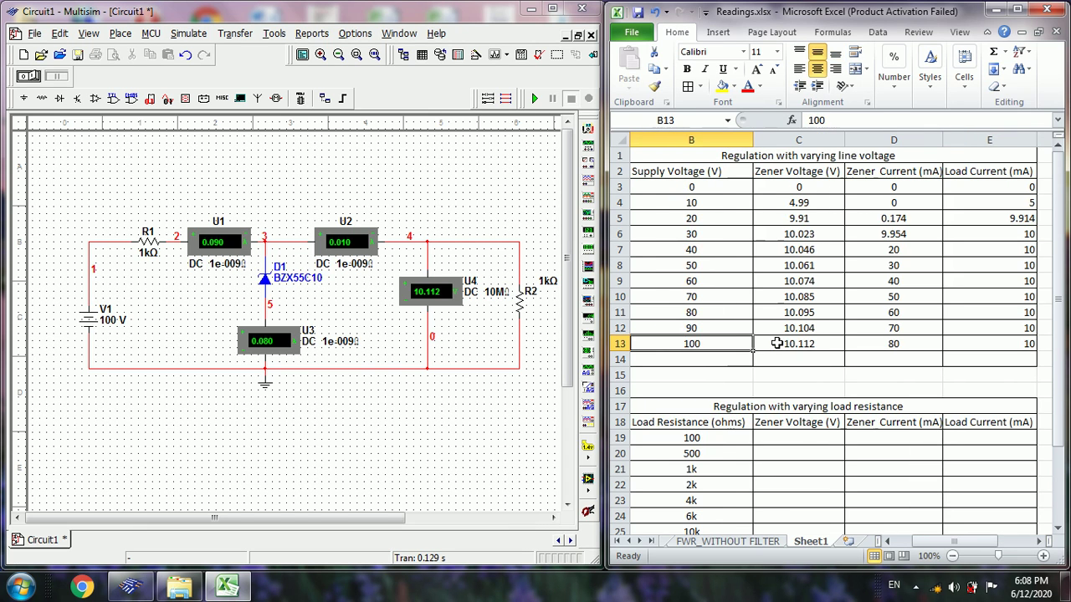
# Centre the load current values in cells E3 to E13 of the line regulation table horizontally
pyautogui.moveTo(976, 185); pyautogui.dragTo(976, 199)
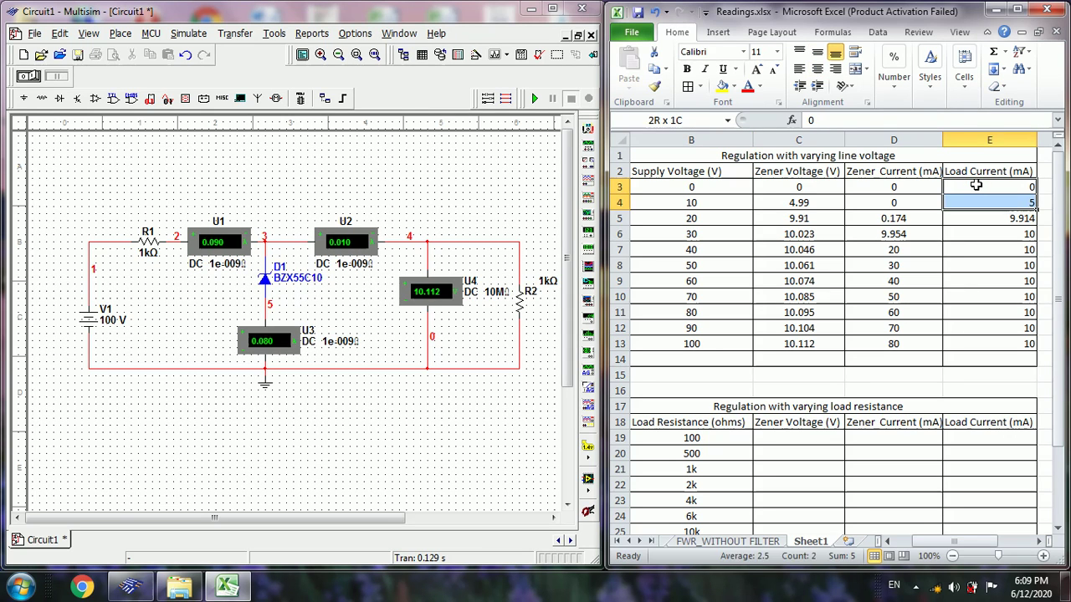
pyautogui.hotkey('shift', 'Down')
pyautogui.hotkey('shift', 'Down')
pyautogui.hotkey('shift', 'Down')
pyautogui.hotkey('shift', 'Down')
pyautogui.hotkey('shift', 'Down')
pyautogui.hotkey('shift', 'Down')
pyautogui.hotkey('shift', 'Down')
pyautogui.hotkey('shift', 'Down')
pyautogui.hotkey('shift', 'Down')
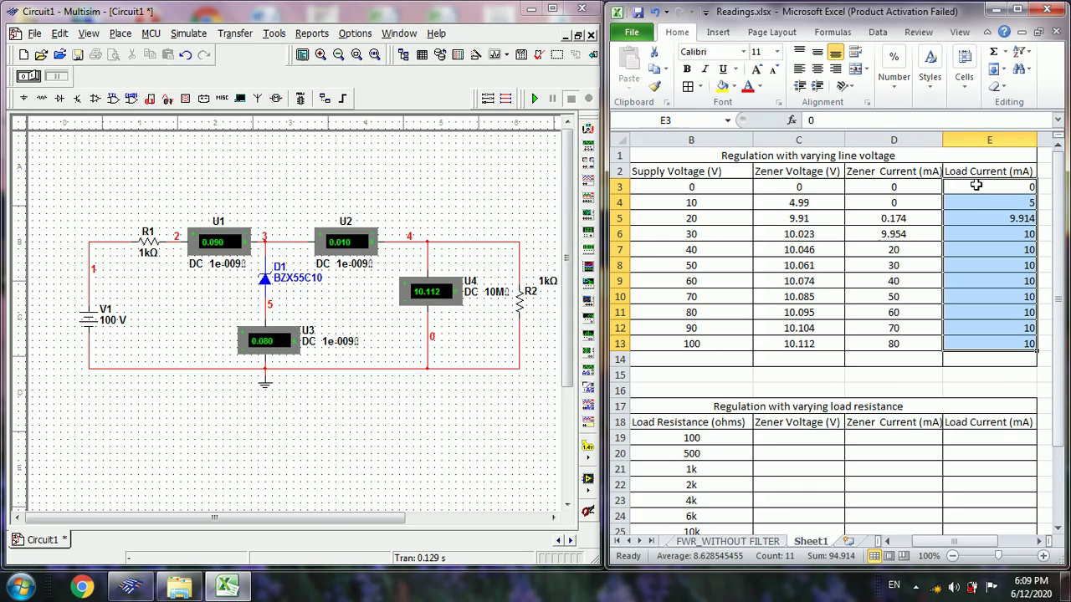
pyautogui.click(823, 72)
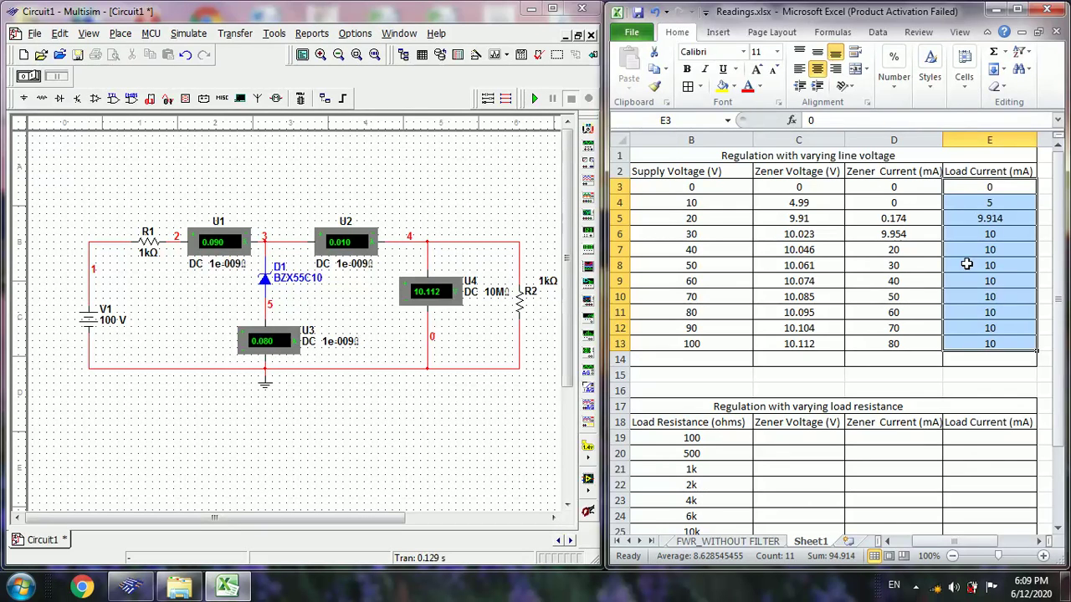
pyautogui.click(954, 340)
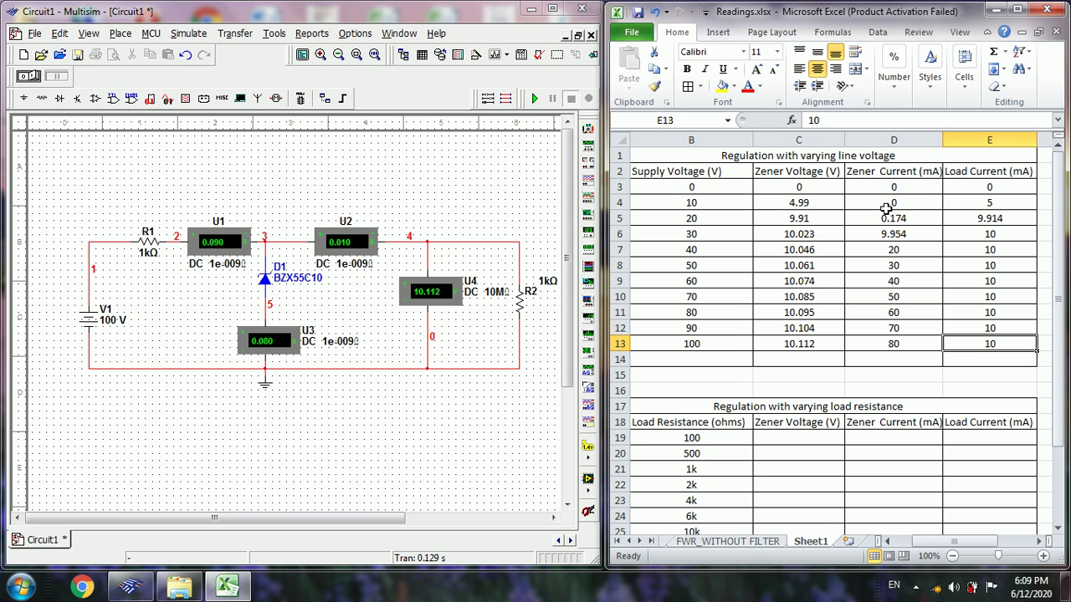
pyautogui.click(724, 130)
# Set DC source V1's voltage to 20 V for the load regulation measurements
pyautogui.click(115, 327)
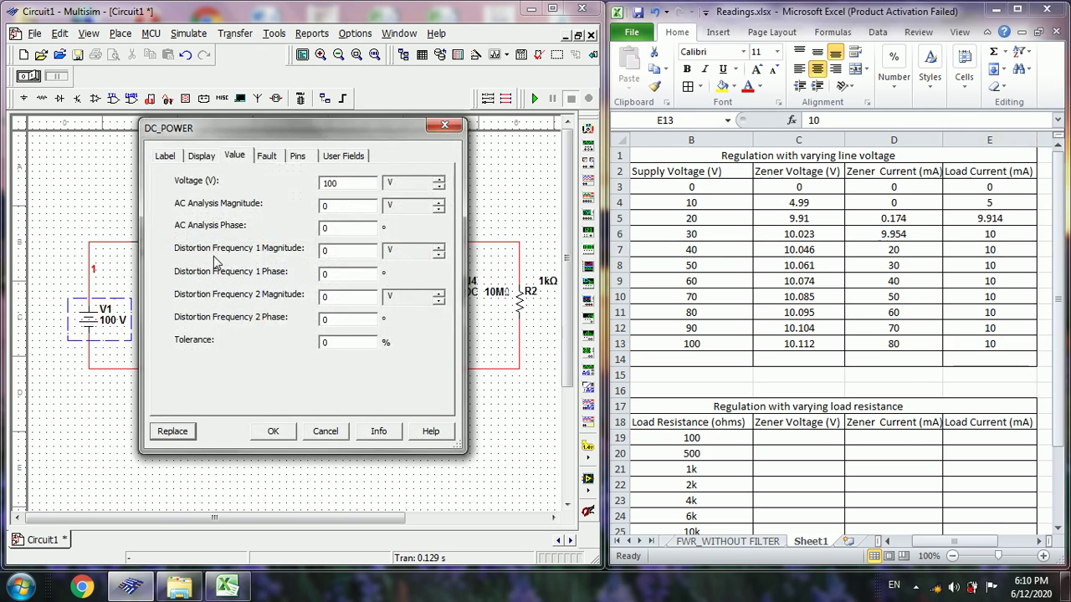
pyautogui.press('BackSpace')
pyautogui.press('BackSpace')
pyautogui.press('BackSpace')
pyautogui.click(272, 430)
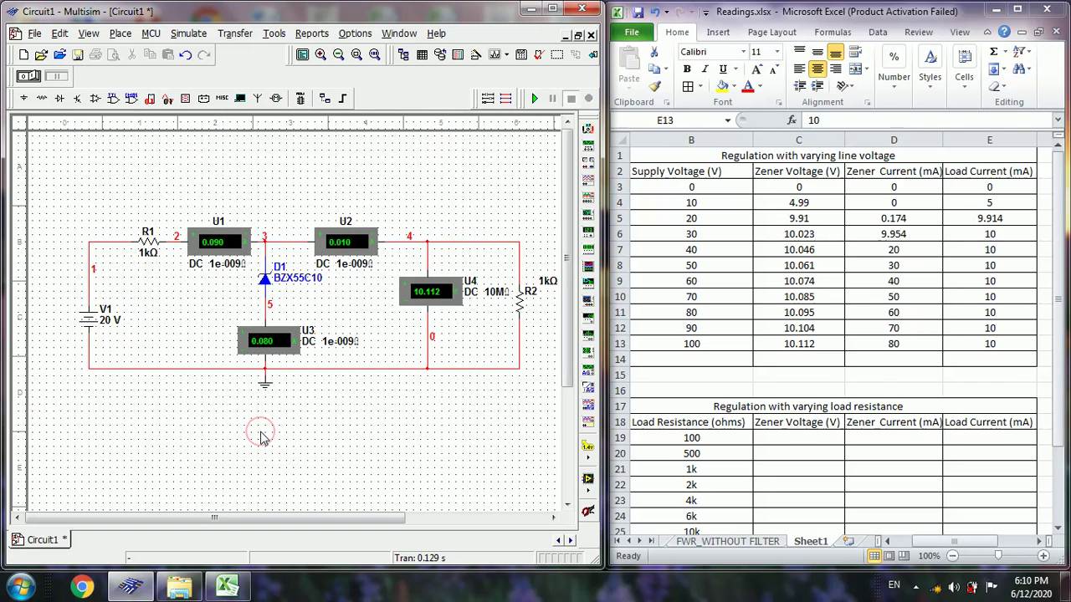
# Set load resistor R2 to 100 Ω, then run the simulation until the meter readings settle and stop it
pyautogui.doubleClick(526, 310)
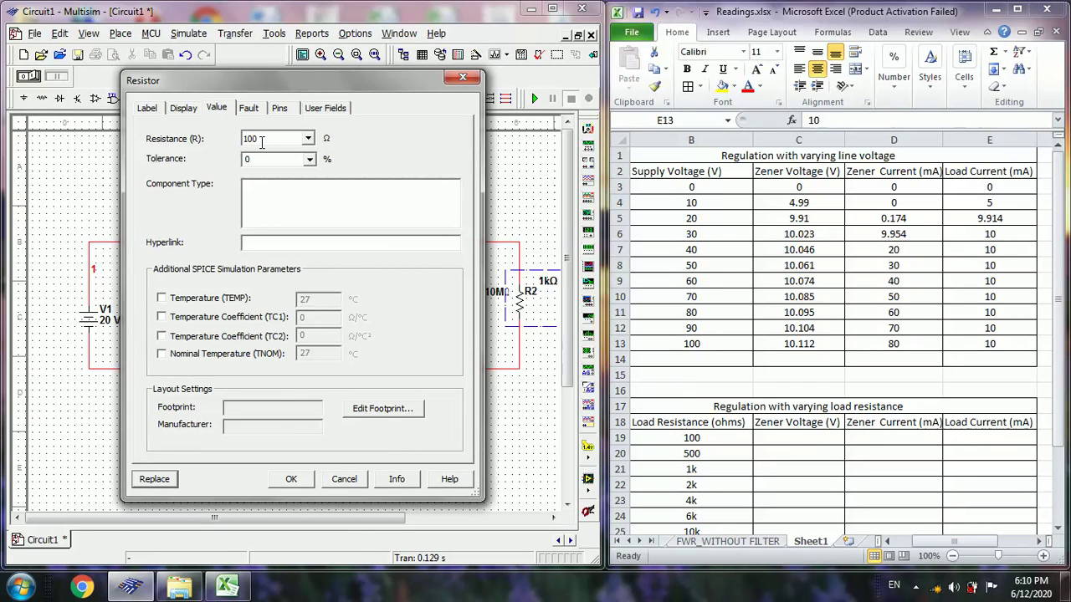
pyautogui.click(291, 479)
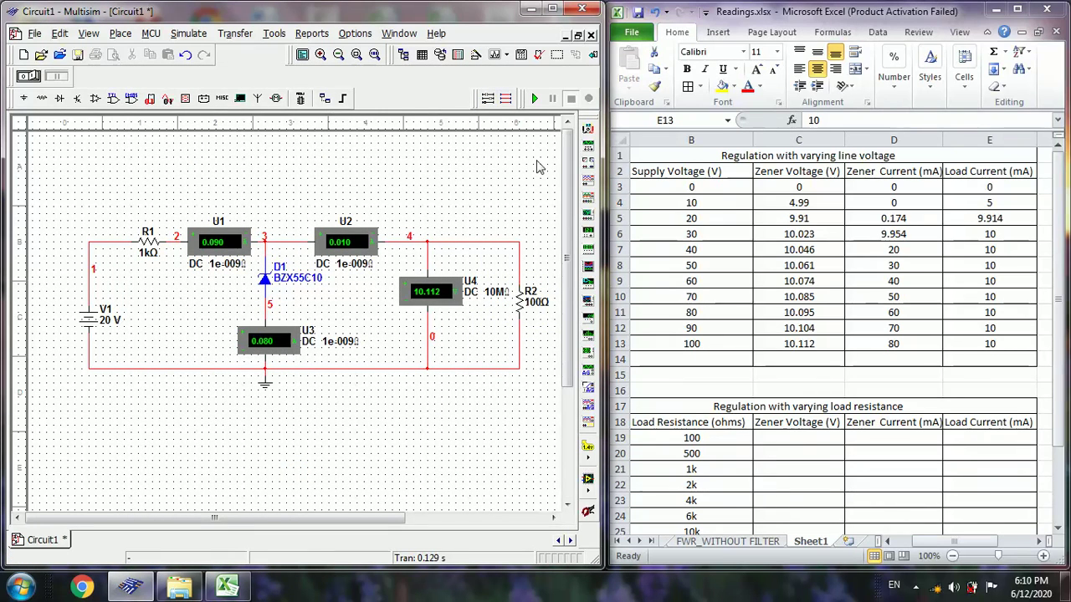
pyautogui.click(535, 100)
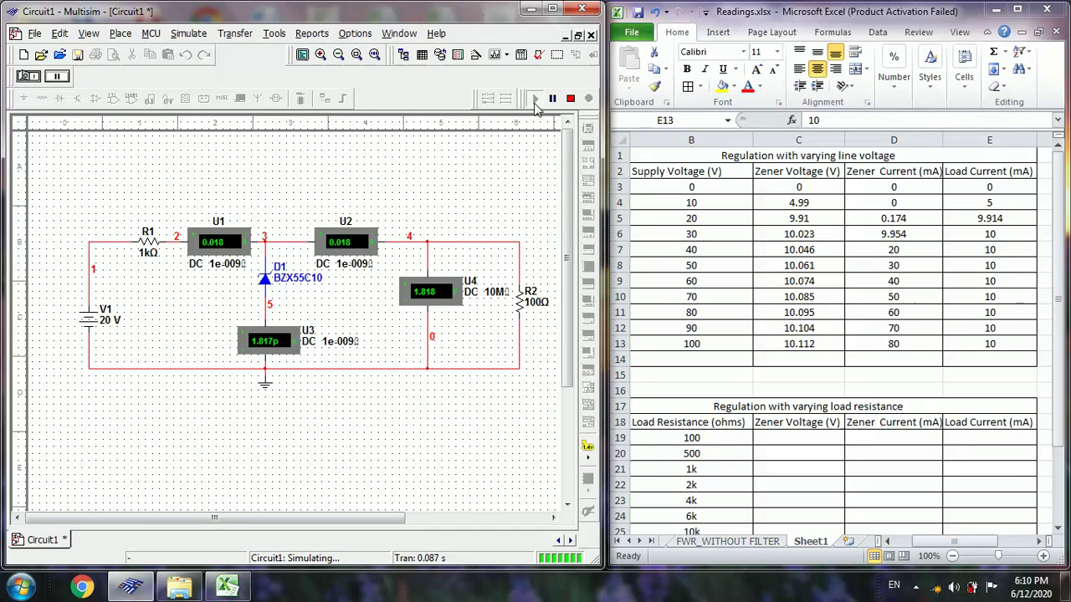
pyautogui.click(569, 99)
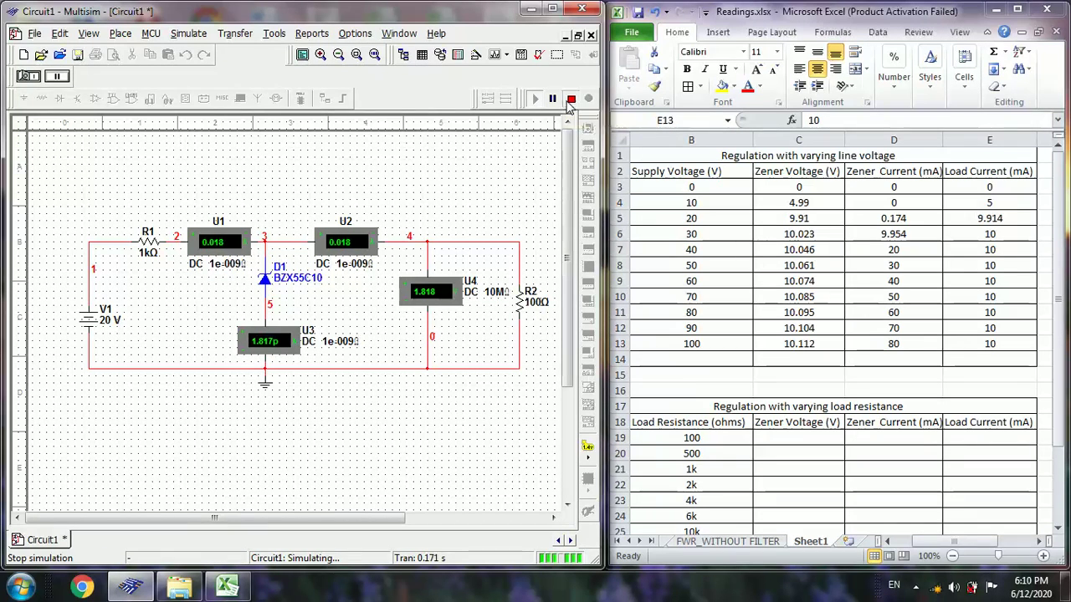
# Record the Zener voltage 1.818 and Zener current 0 in the 100 ohm row of the load regulation table
pyautogui.click(793, 440)
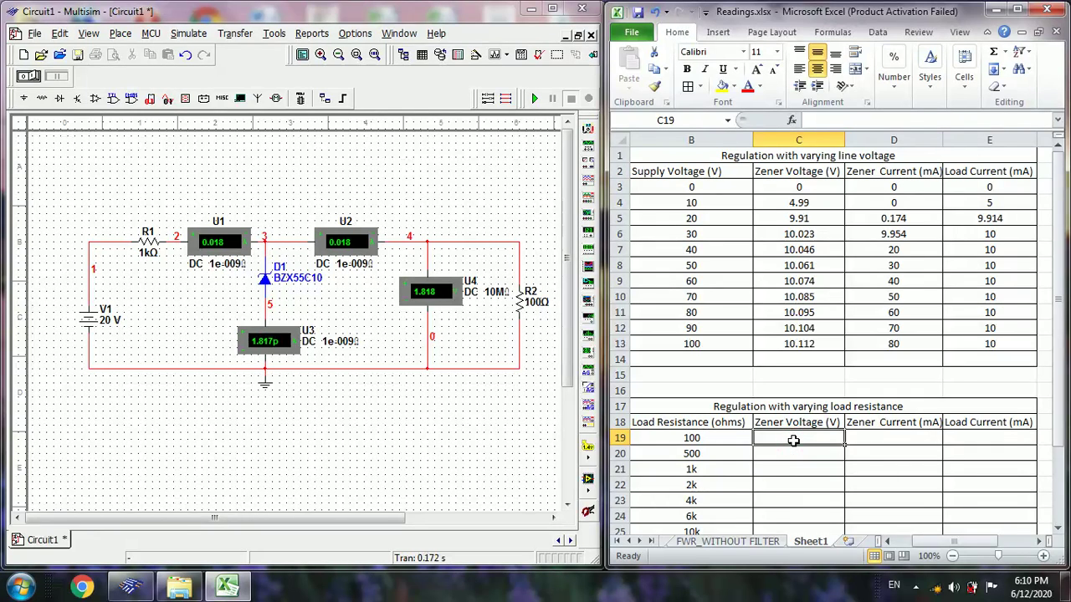
pyautogui.write('1.')
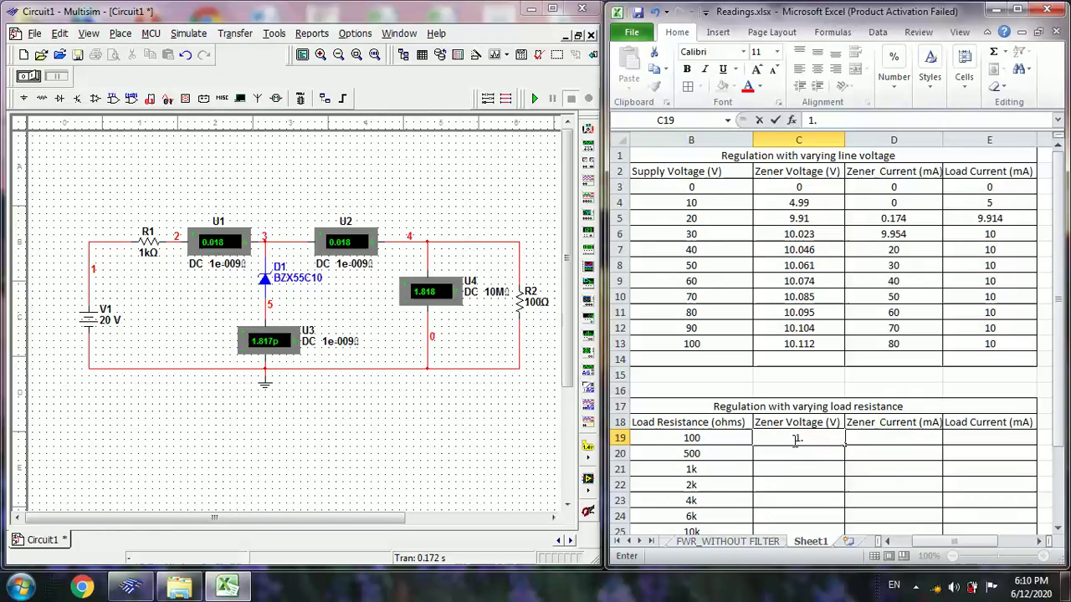
pyautogui.write('818')
pyautogui.press('Tab')
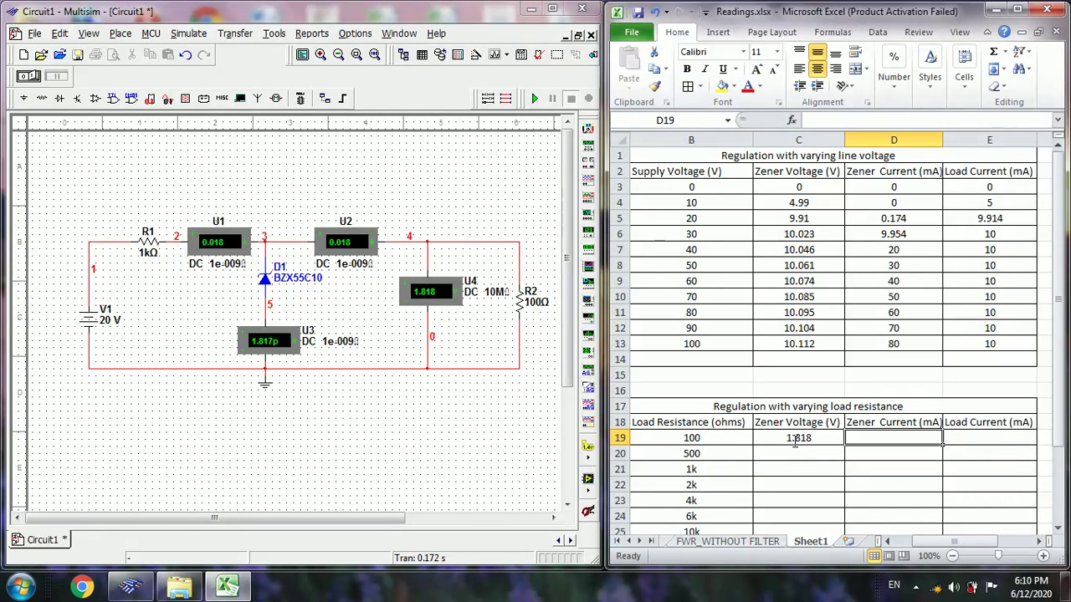
pyautogui.write('18')
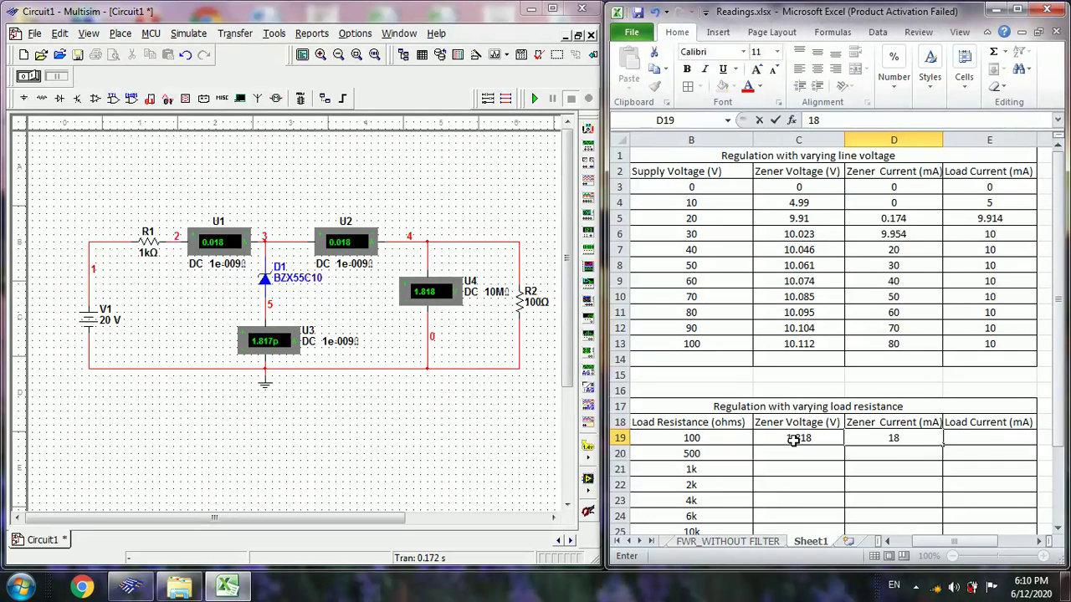
pyautogui.press('Tab')
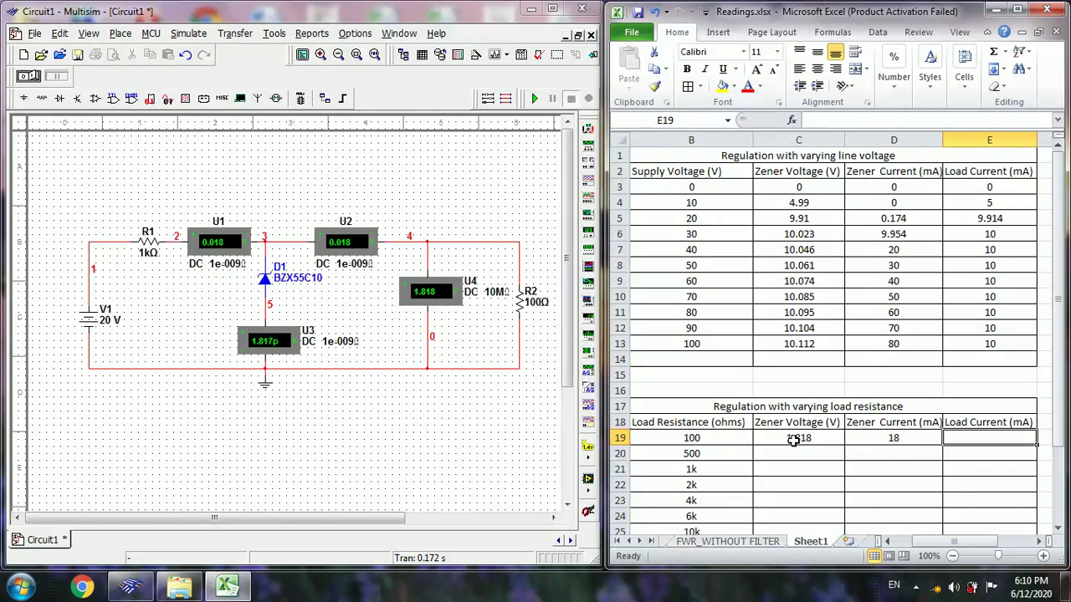
pyautogui.hotkey('shift', 'Tab')
pyautogui.write('0')
pyautogui.press('Return')
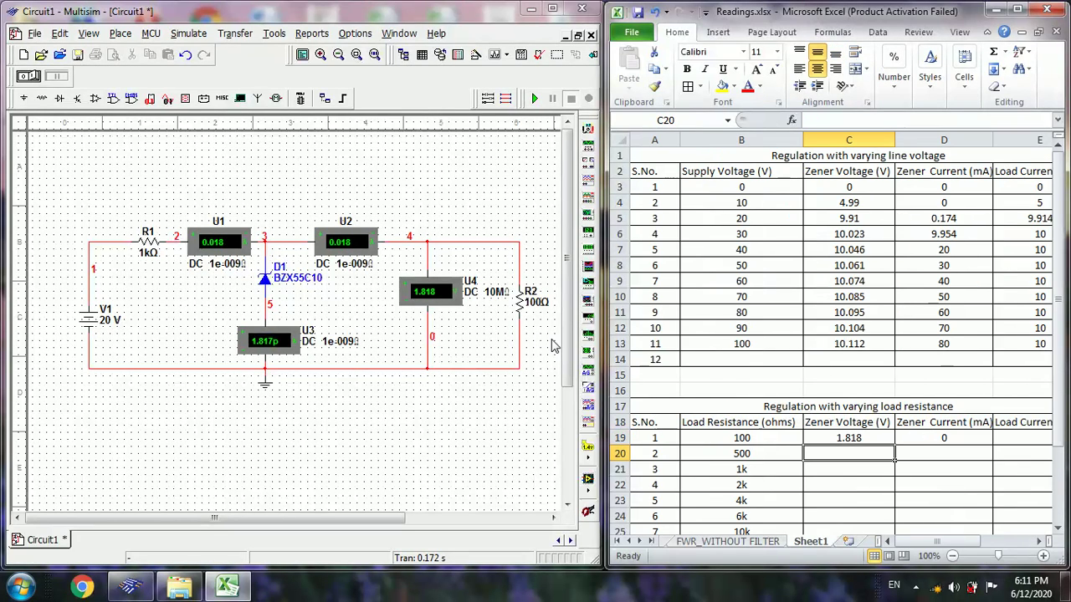
# Set load resistor R2 to 500 Ω and start the simulation
pyautogui.doubleClick(534, 308)
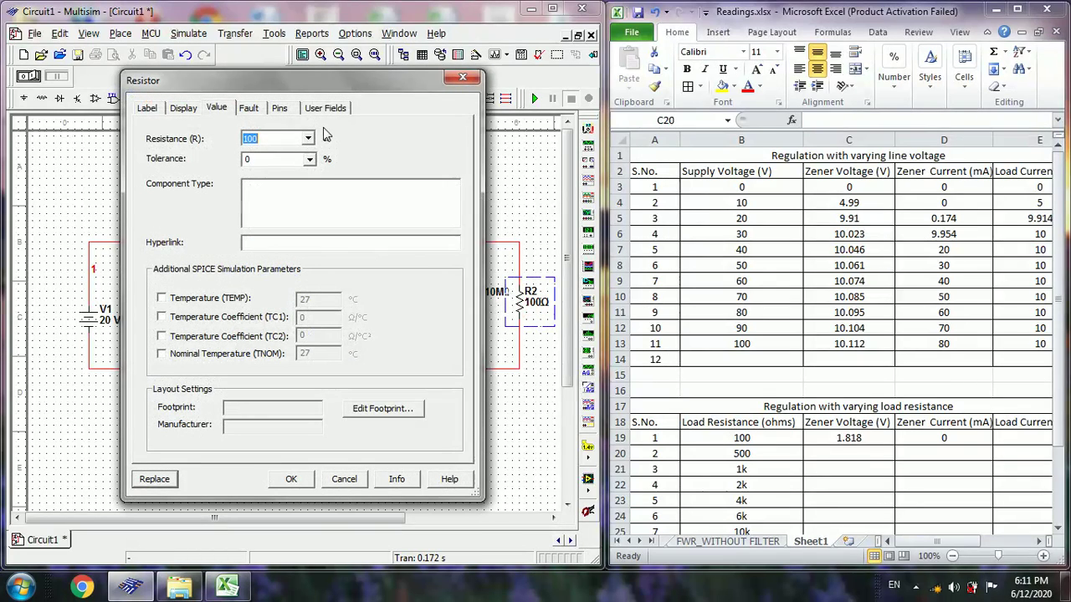
pyautogui.doubleClick(246, 137)
pyautogui.write('50')
pyautogui.click(281, 478)
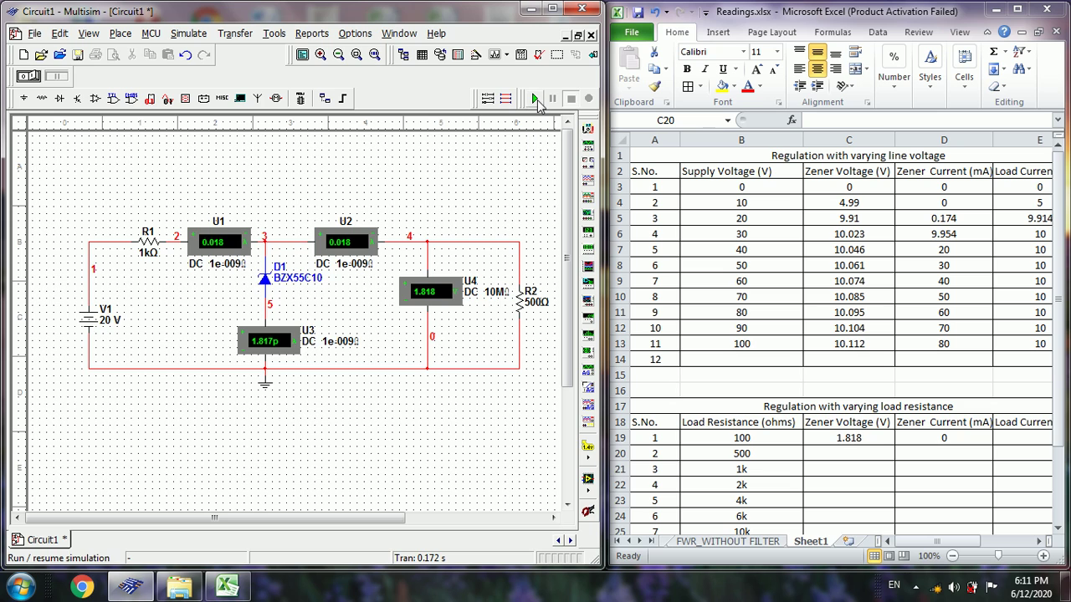
pyautogui.click(535, 98)
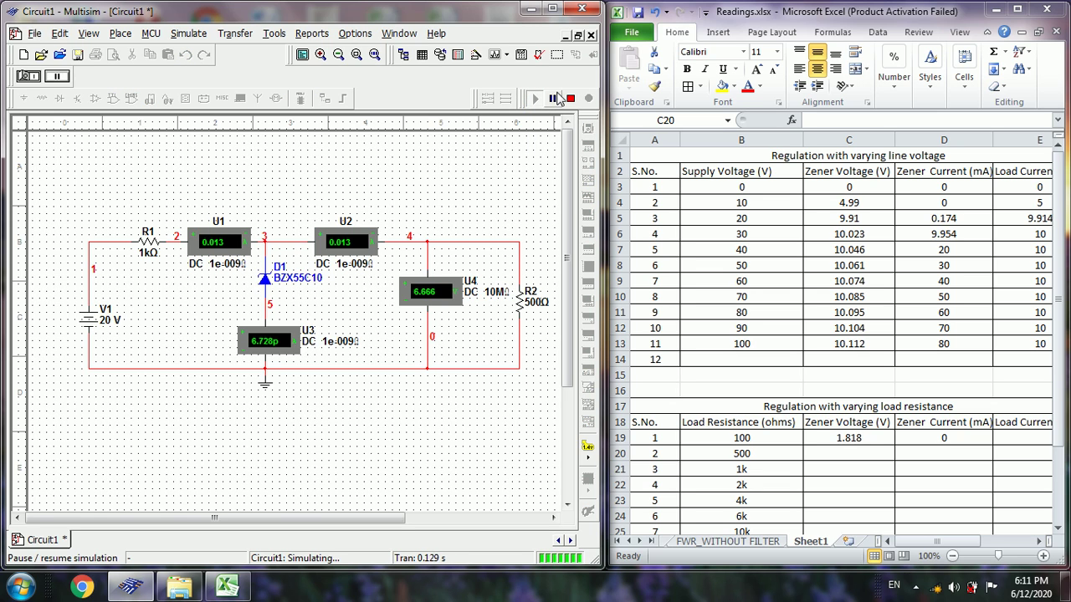
# Stop the simulation and record Zener voltage 6.666, Zener current 0 and load current 13 in the 500 ohm row
pyautogui.click(571, 100)
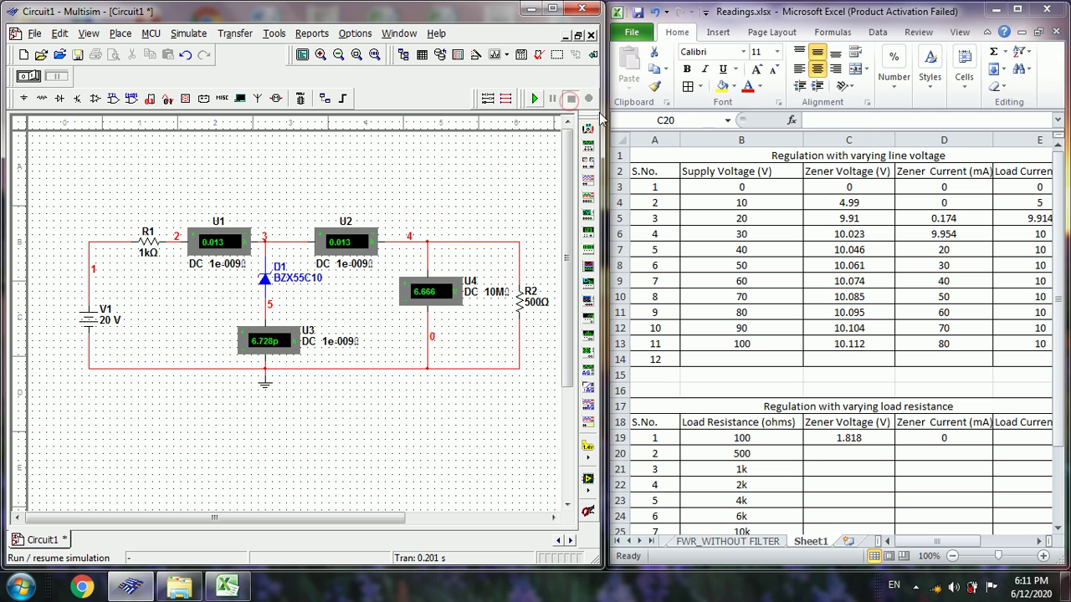
pyautogui.click(837, 457)
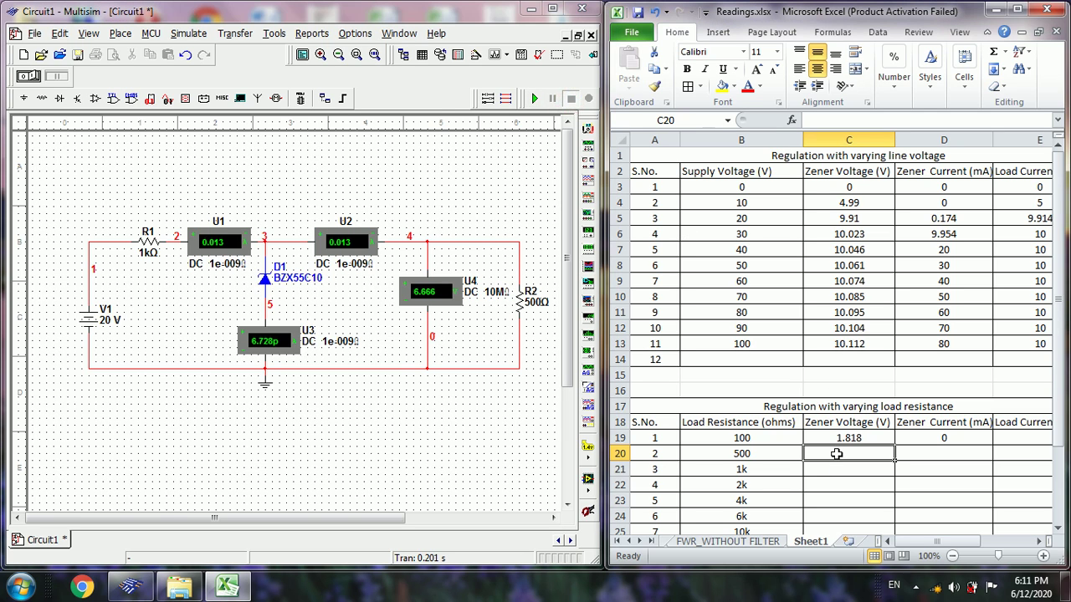
pyautogui.write('6')
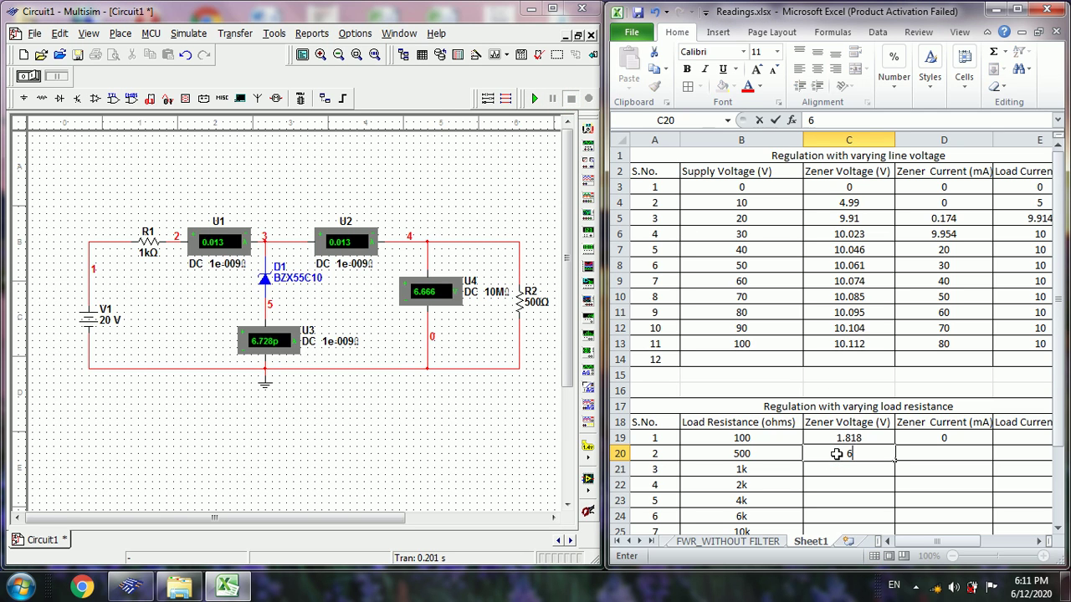
pyautogui.write('.666')
pyautogui.press('Tab')
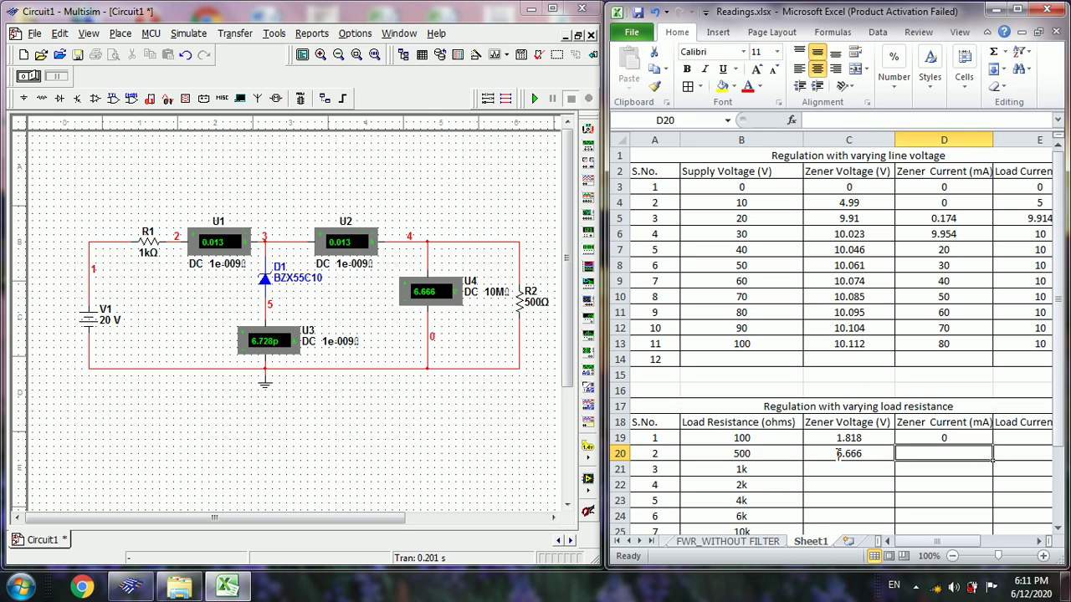
pyautogui.write('0')
pyautogui.press('Tab')
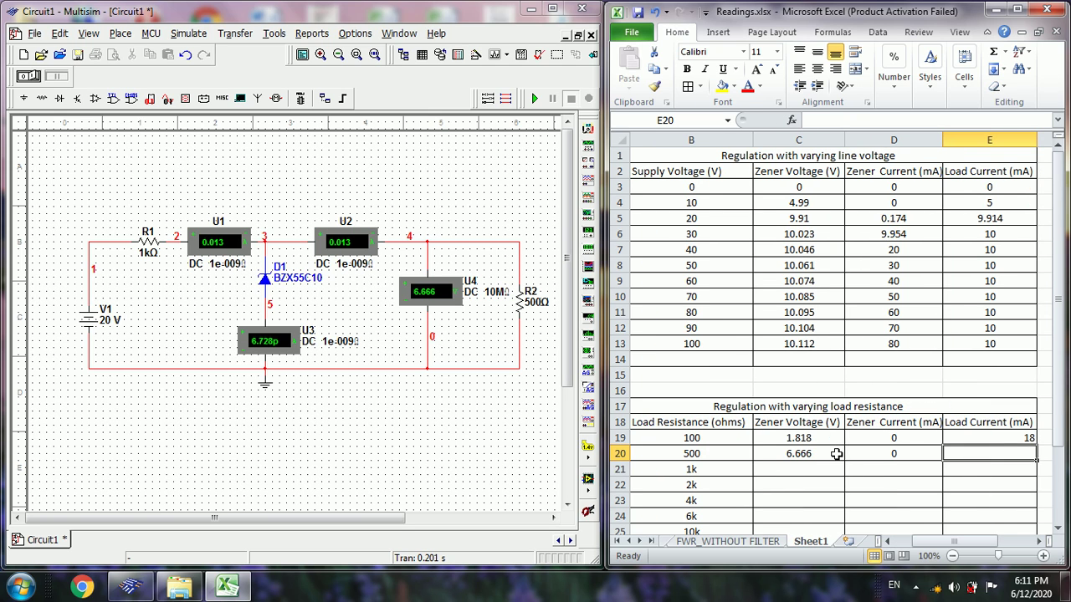
pyautogui.write('13')
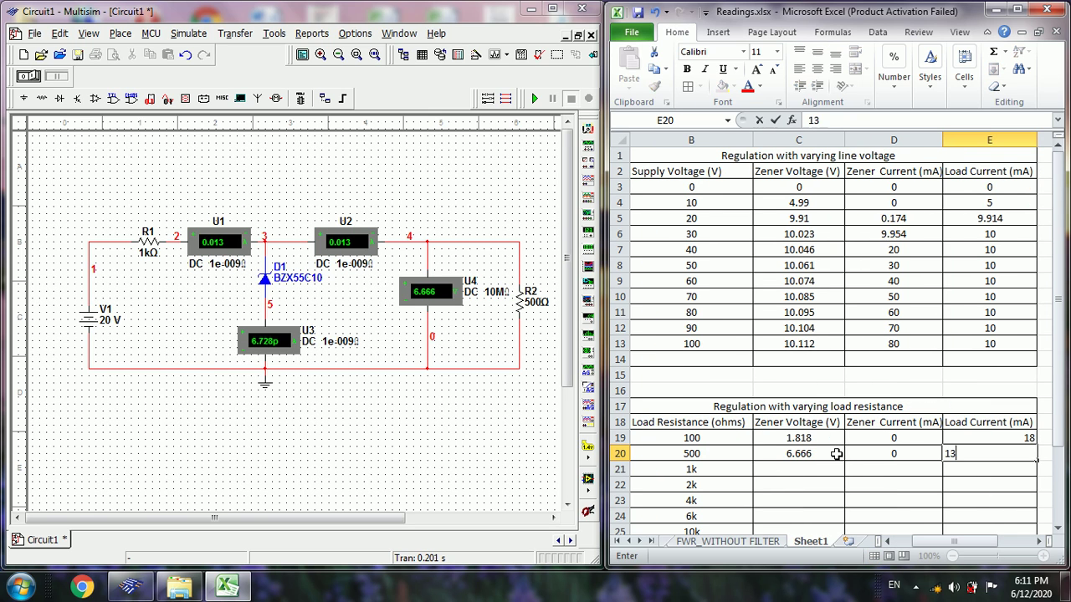
pyautogui.press('Return')
pyautogui.press('Tab')
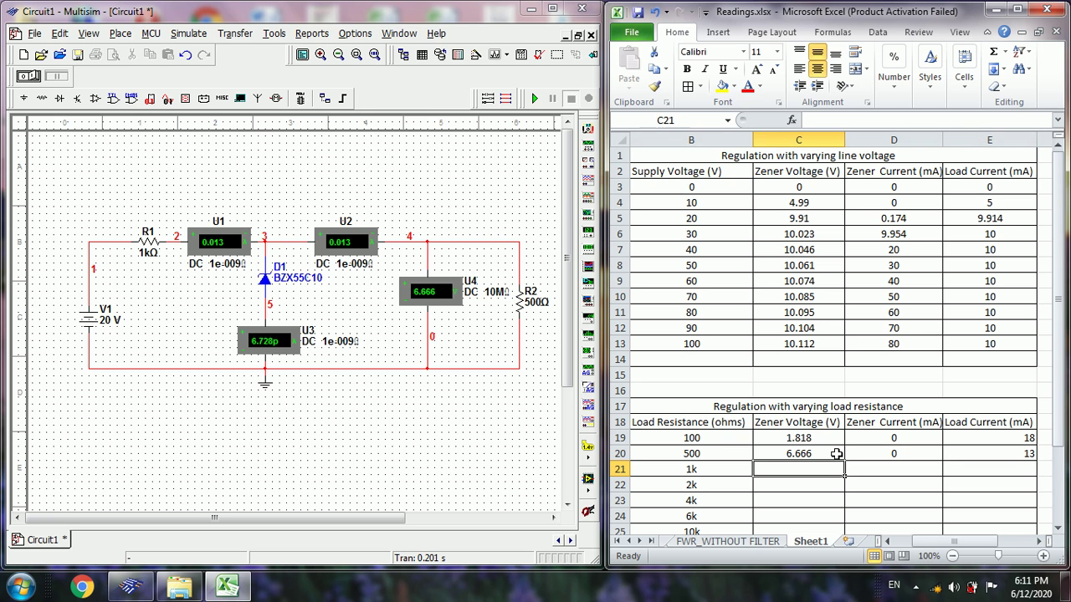
# Set load resistor R2 to 1 kΩ, then run the simulation until the meter readings settle and stop it
pyautogui.doubleClick(529, 315)
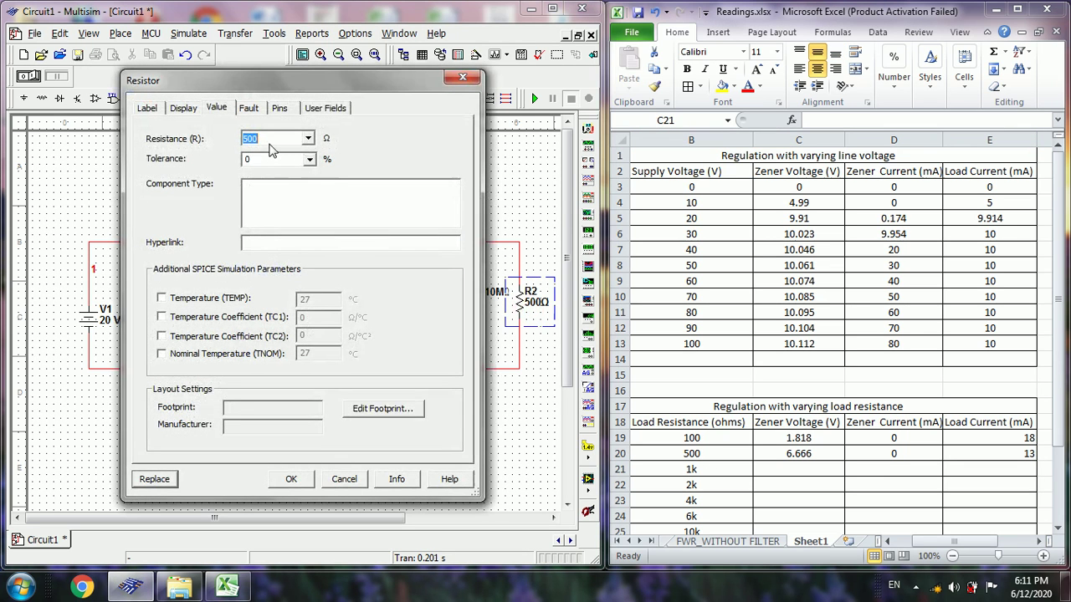
pyautogui.write('1k')
pyautogui.click(288, 479)
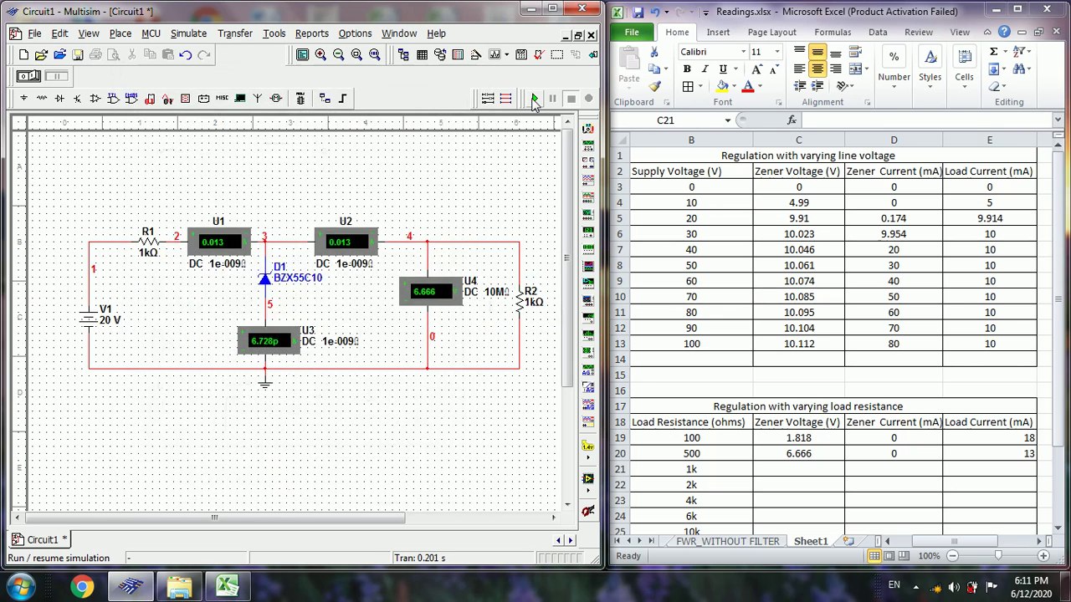
pyautogui.click(534, 99)
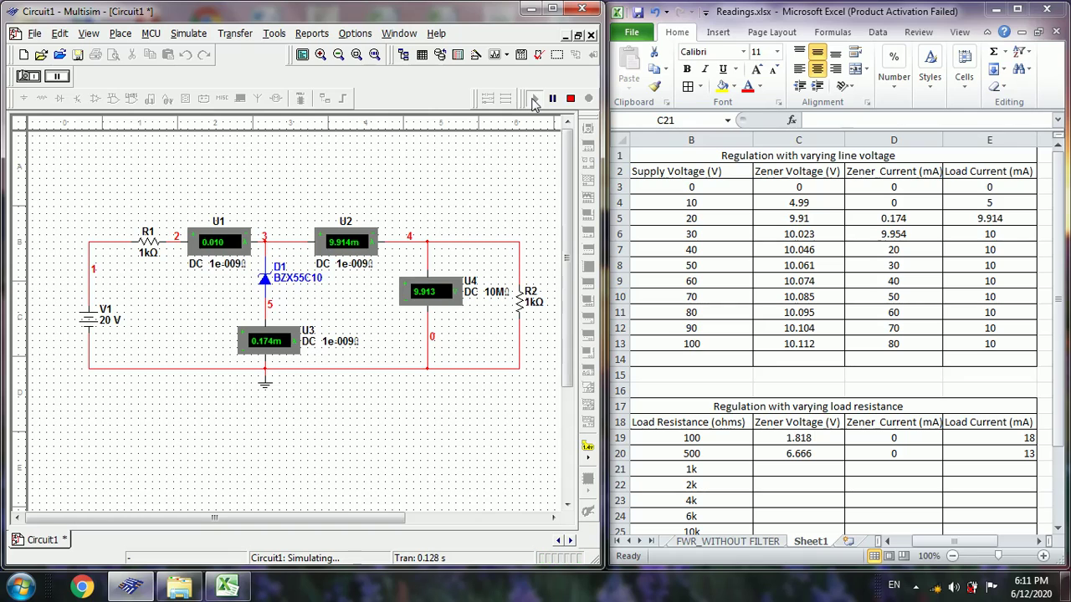
pyautogui.click(571, 99)
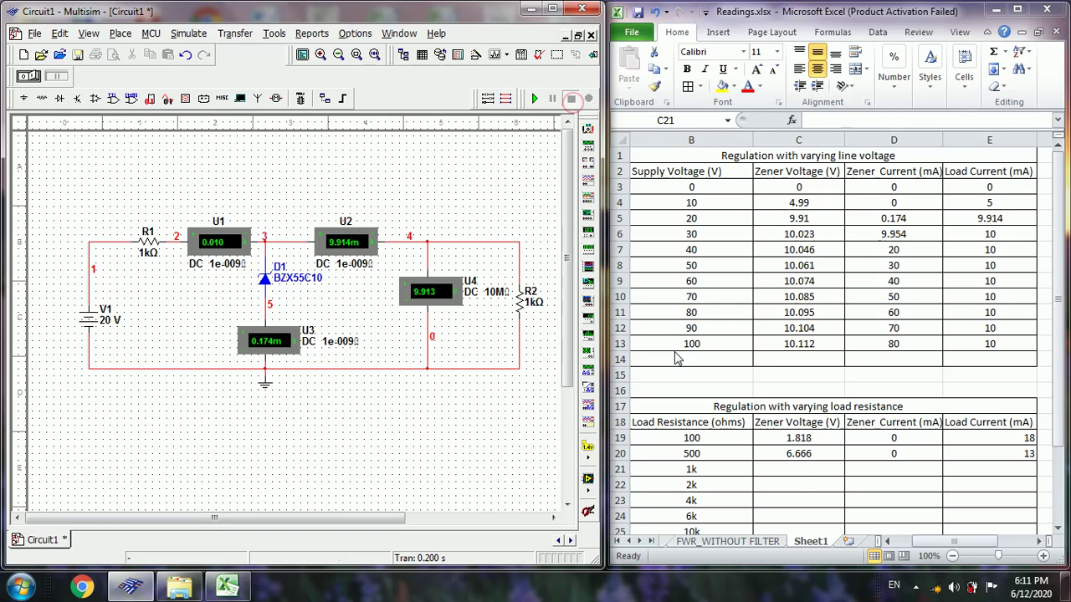
# Record Zener voltage 9.913, Zener current 0.174 and load current 9.914 in the 1k row of the load regulation table
pyautogui.click(796, 467)
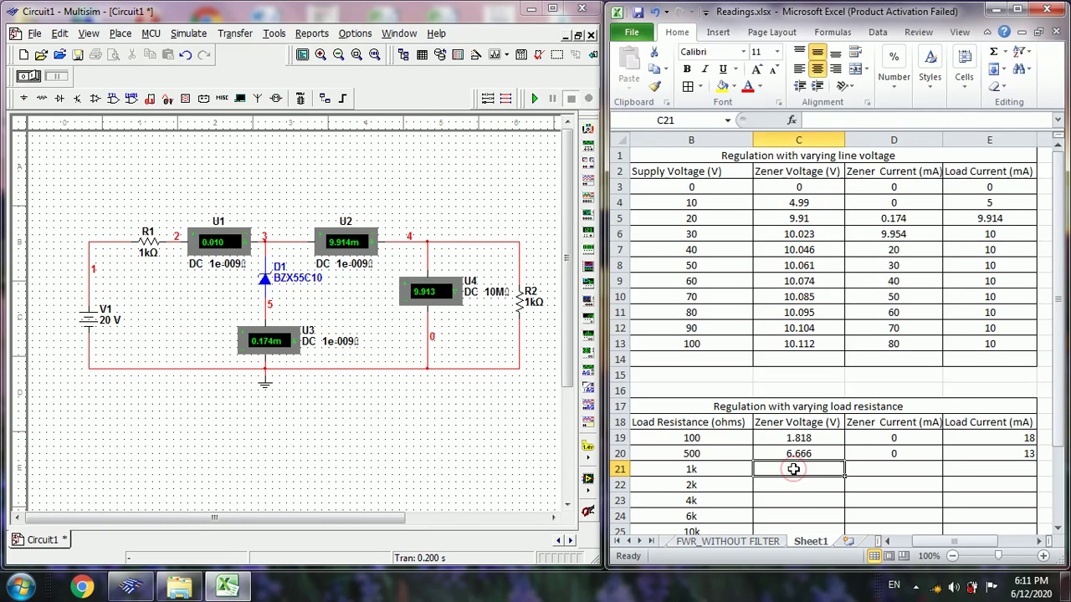
pyautogui.write('9.913')
pyautogui.press('Tab')
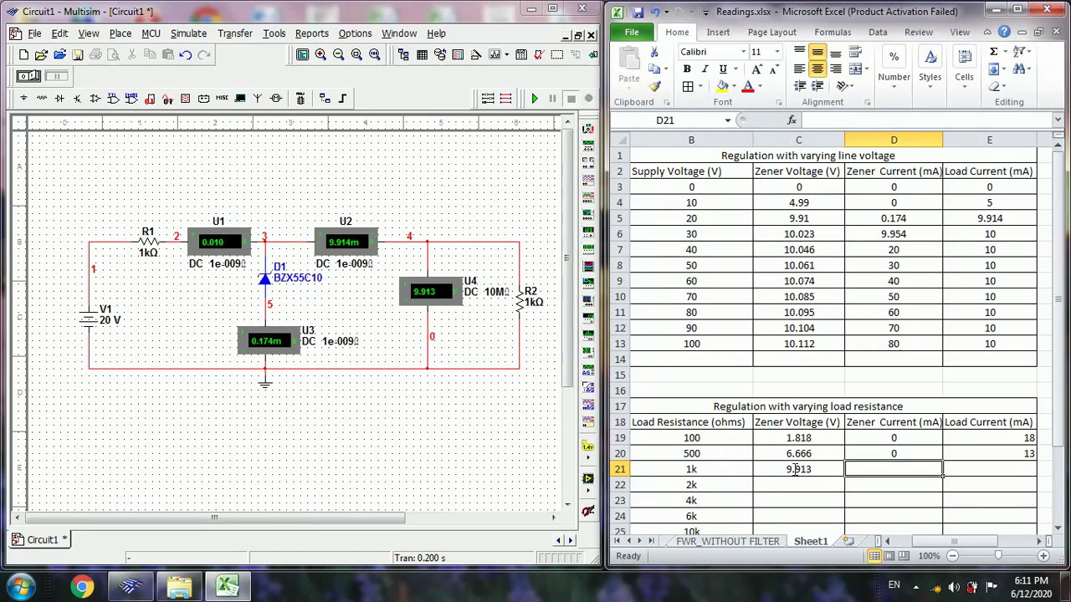
pyautogui.write('0')
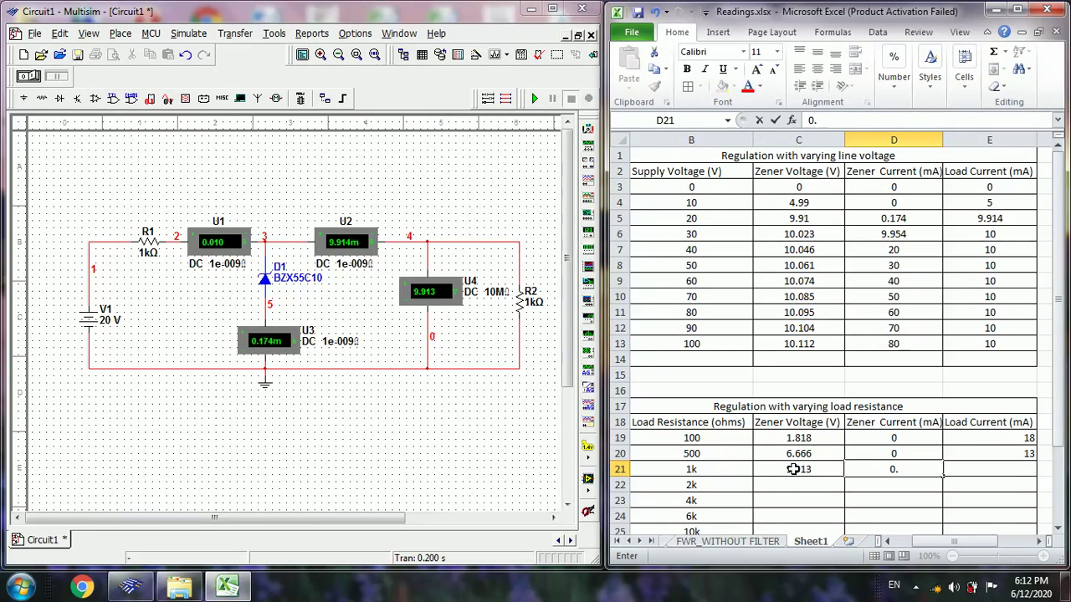
pyautogui.write('.174')
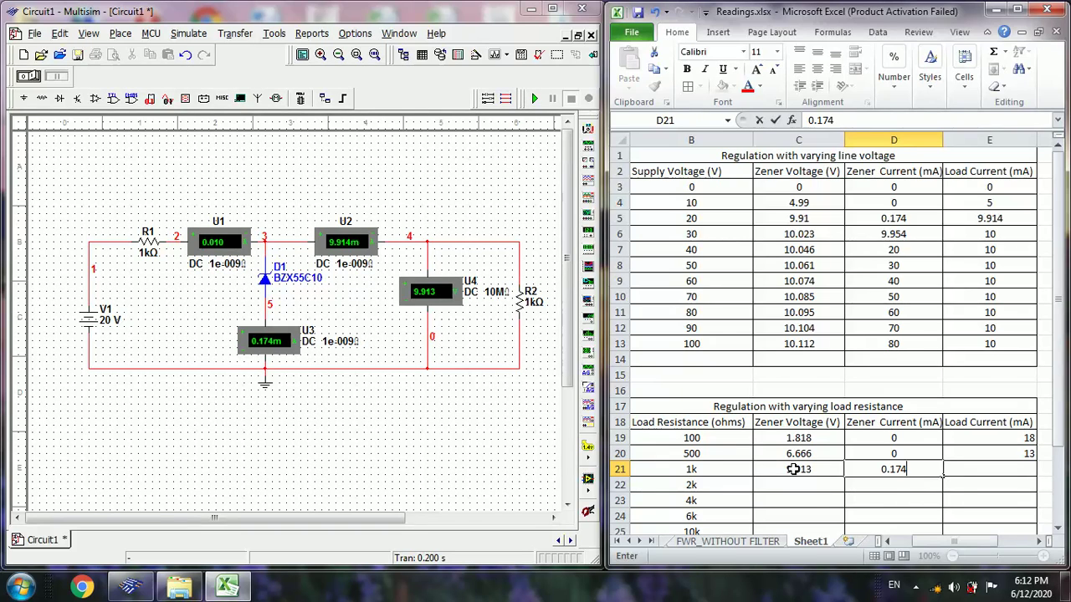
pyautogui.press('Tab')
pyautogui.write('9')
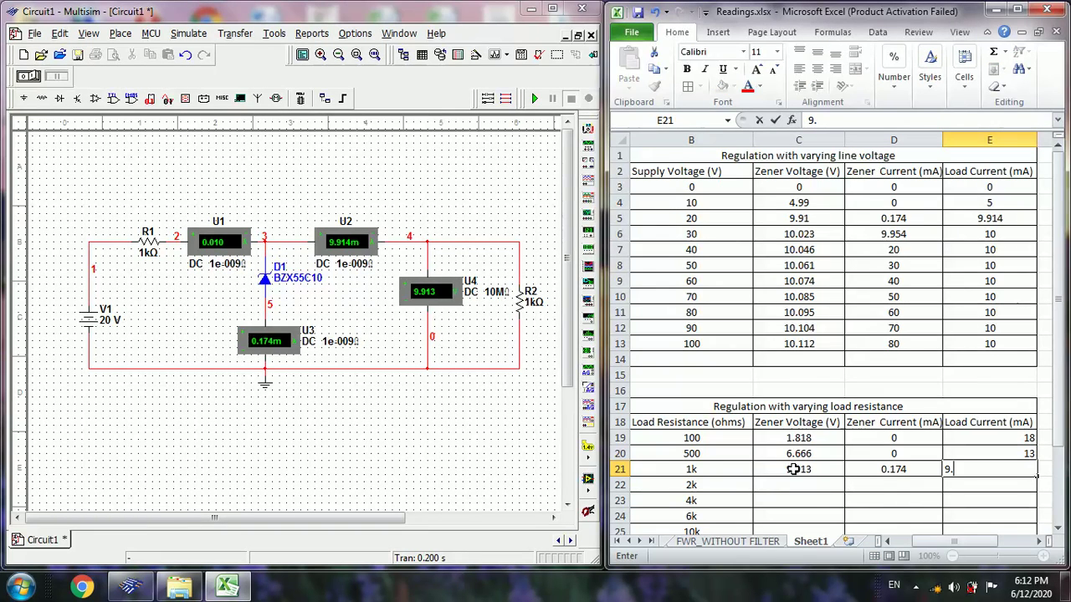
pyautogui.write('.914')
pyautogui.press('Return')
pyautogui.press('Left')
pyautogui.press('Left')
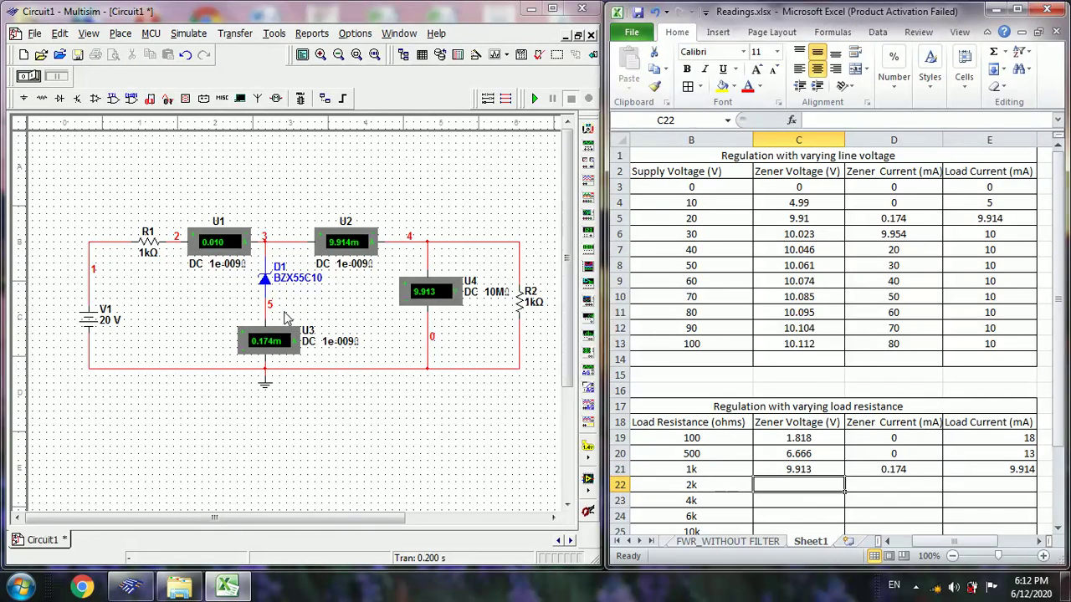
# Set load resistor R2 to 2 kΩ, then run the simulation until the meter readings settle and stop it
pyautogui.doubleClick(533, 299)
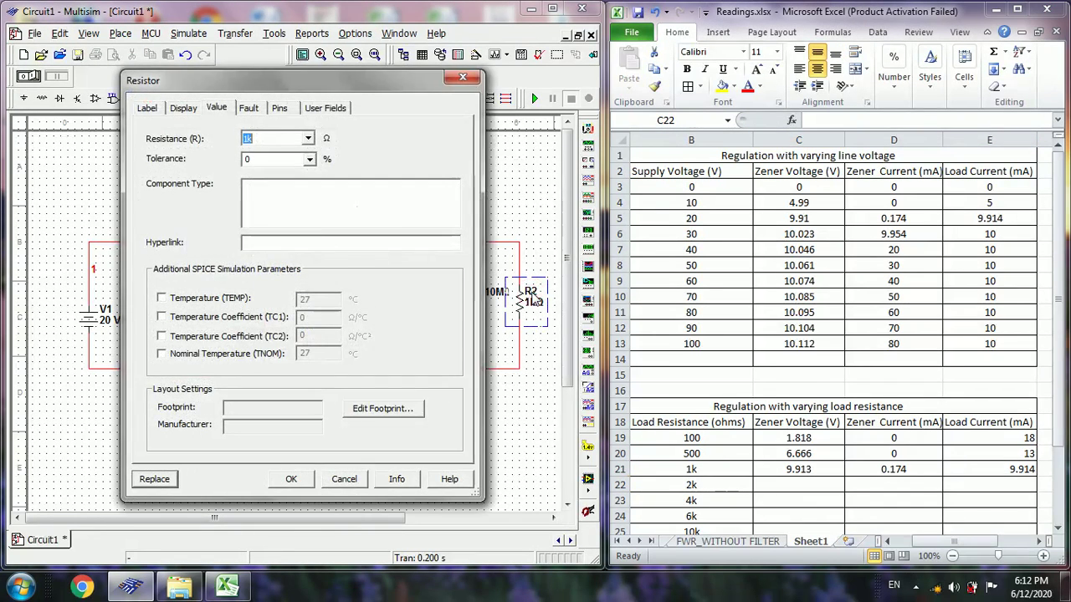
pyautogui.click(247, 137)
pyautogui.write('2k')
pyautogui.click(287, 479)
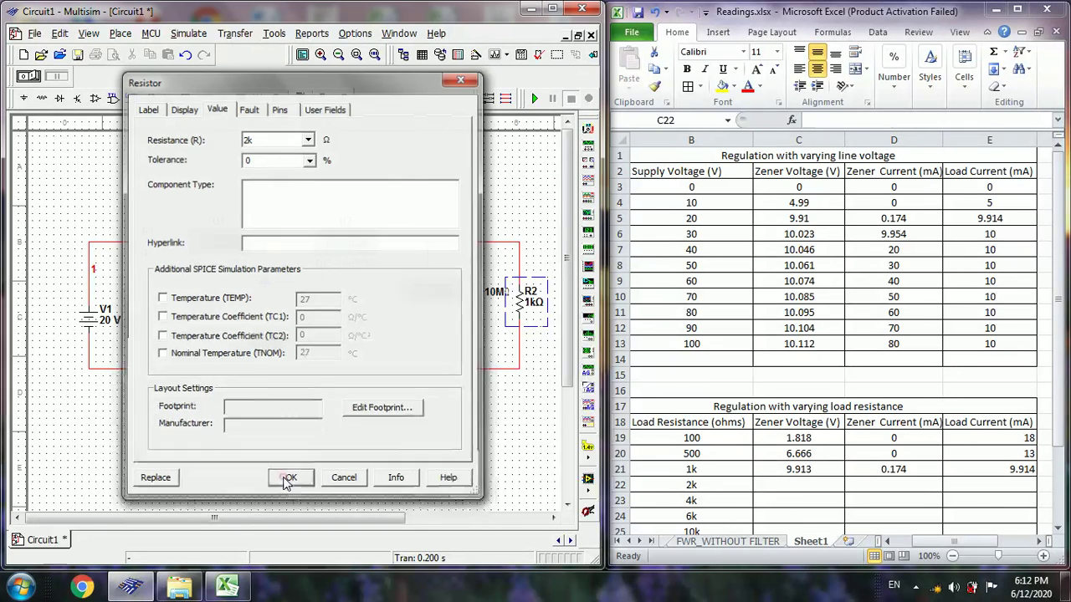
pyautogui.click(536, 99)
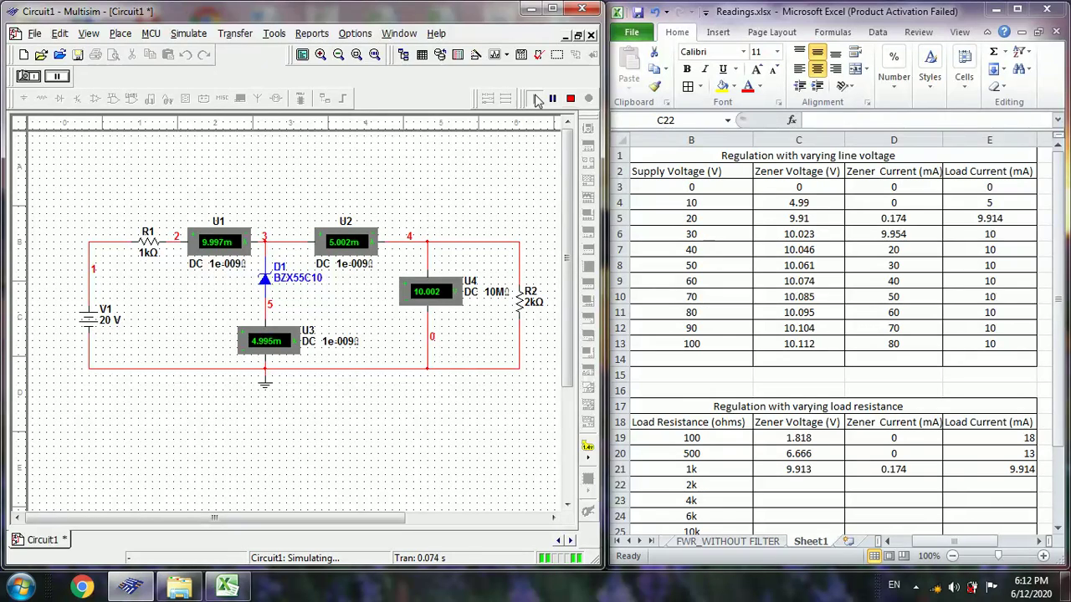
pyautogui.click(570, 98)
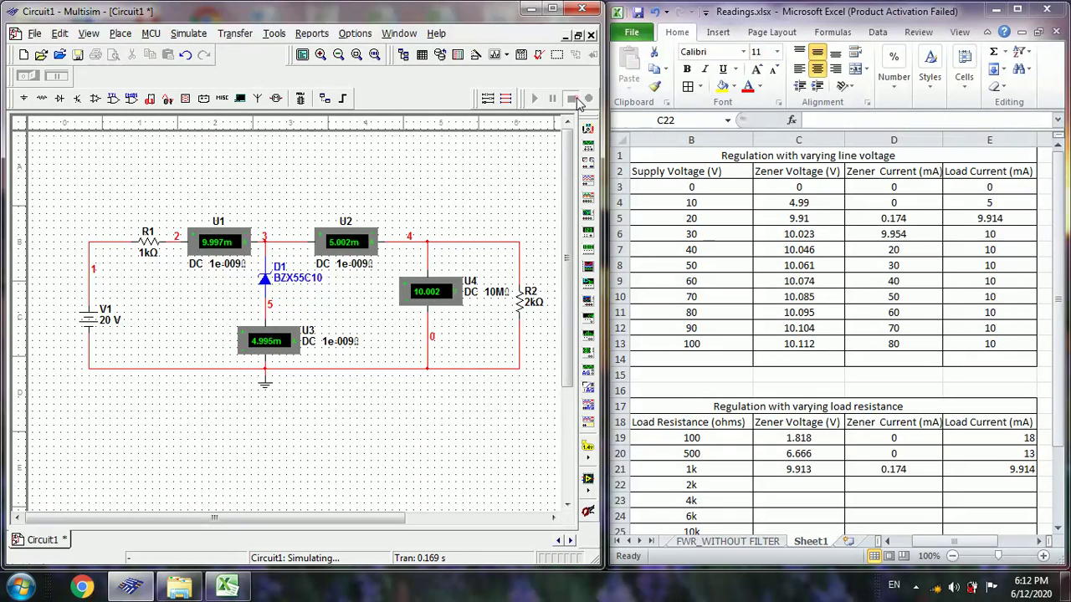
# Record Zener voltage 10.002, Zener current 4.995 and load current 5.002 in the 2k row of the load regulation table
pyautogui.click(783, 485)
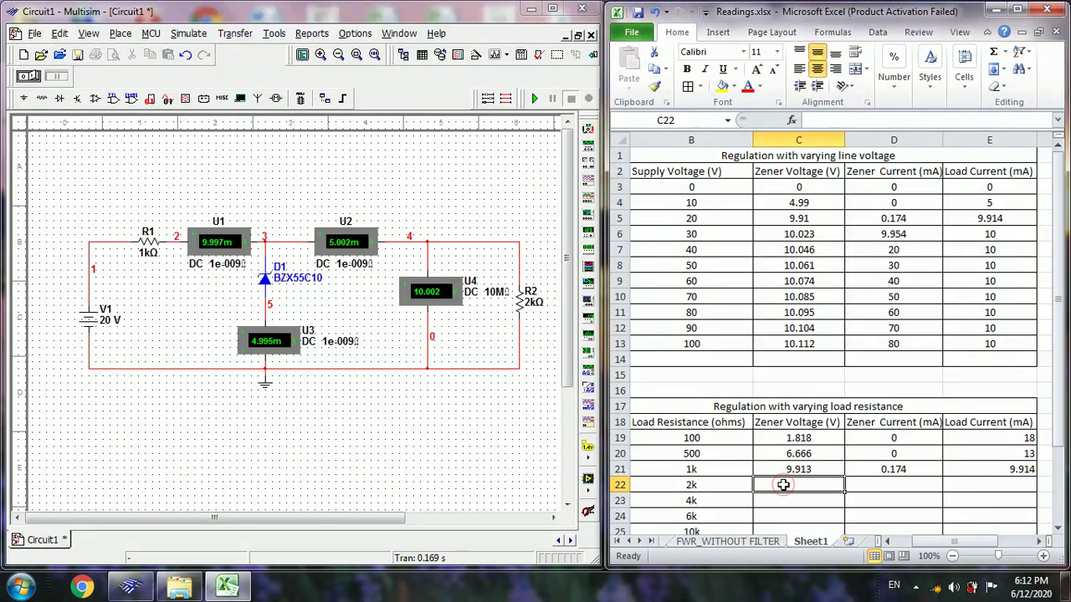
pyautogui.write('10.002')
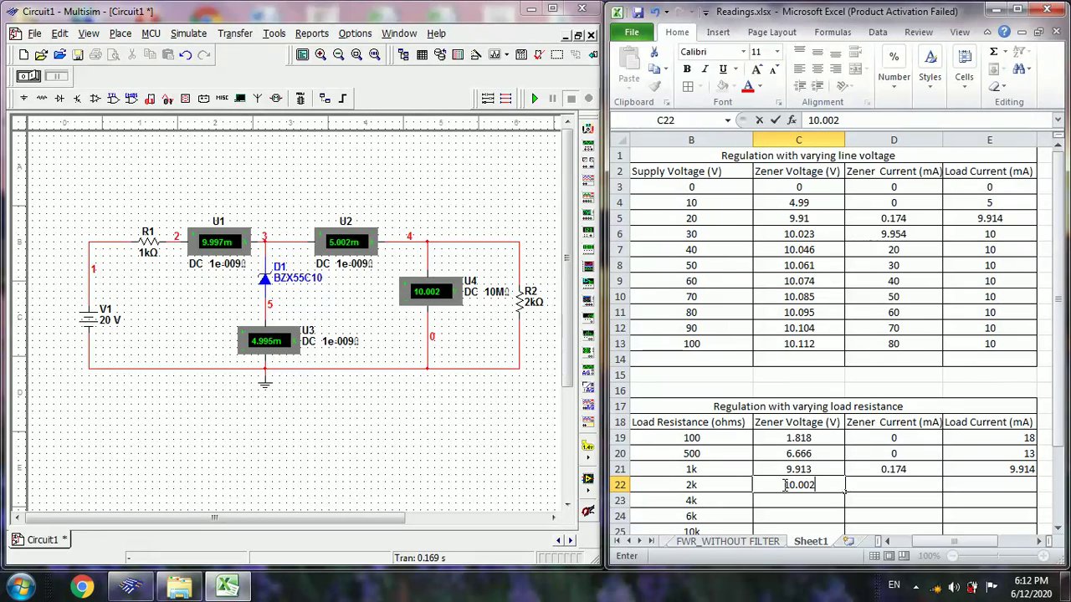
pyautogui.press('Tab')
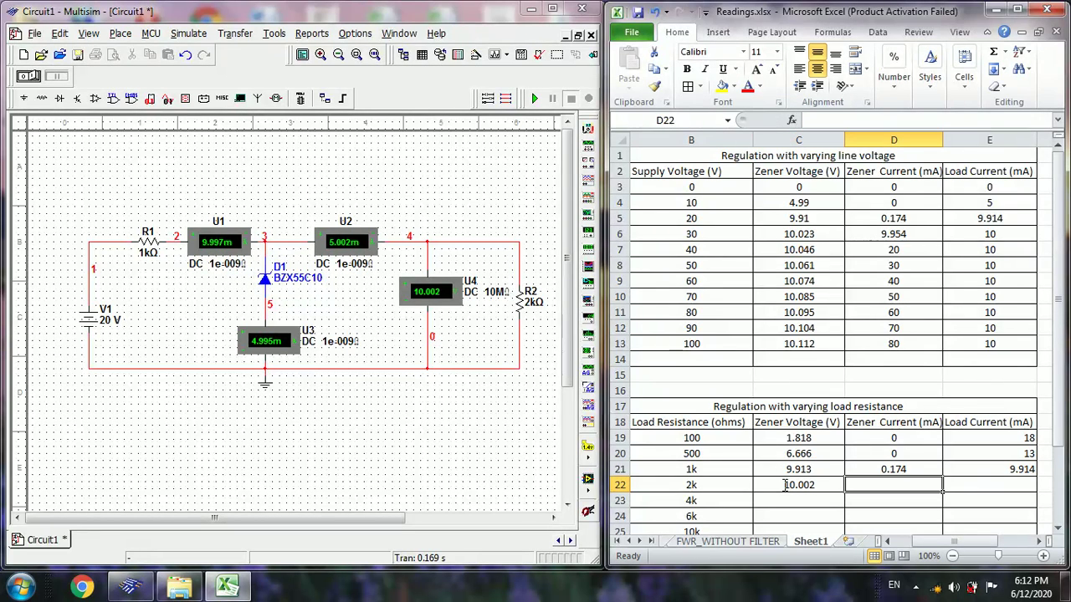
pyautogui.write('4.995')
pyautogui.press('Tab')
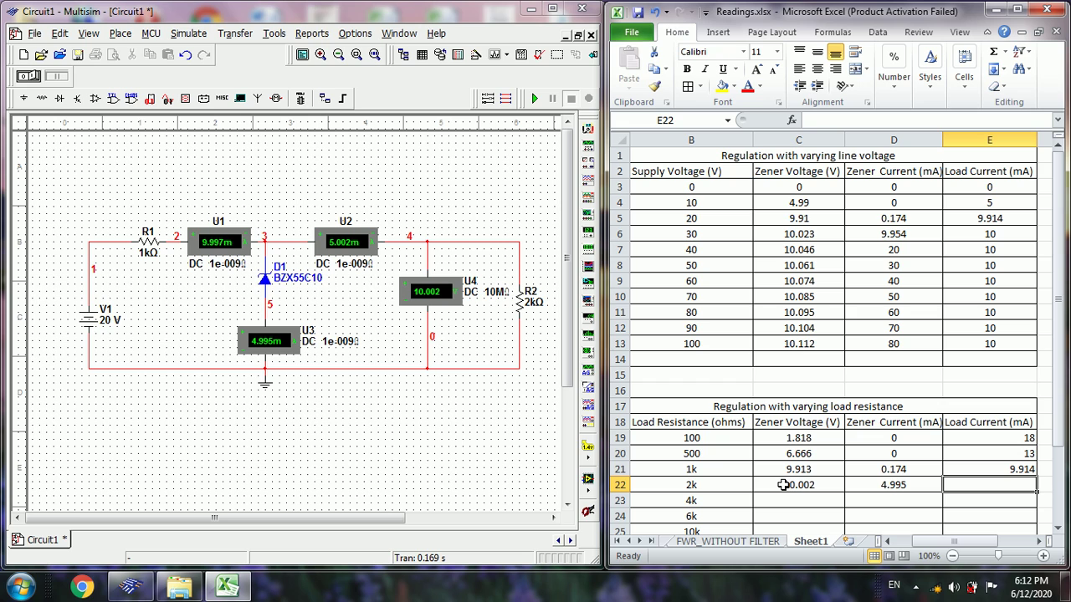
pyautogui.write('5.00')
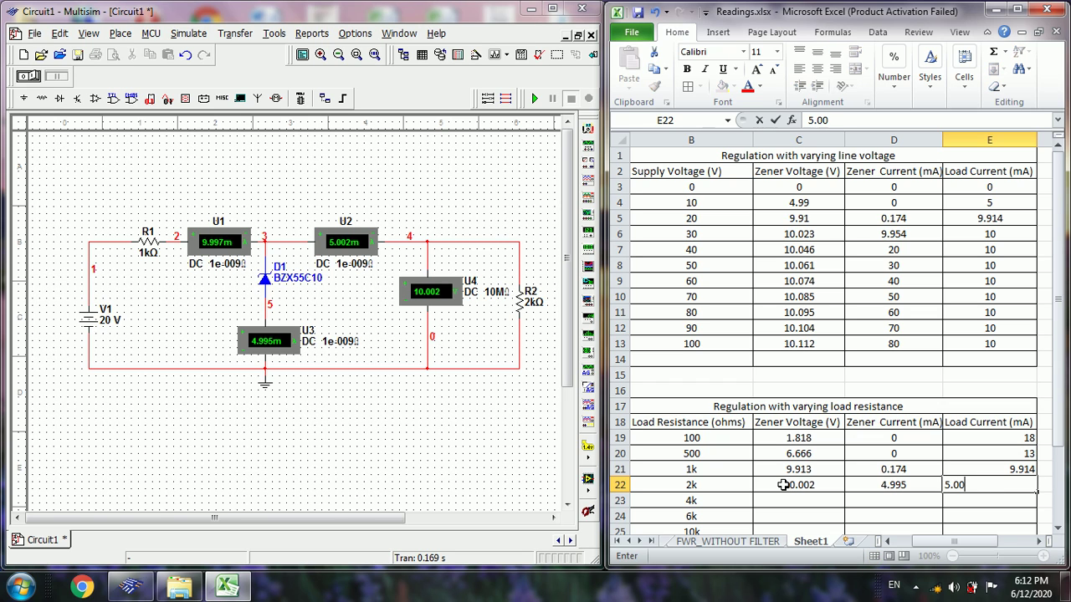
pyautogui.write('2')
pyautogui.press('Return')
pyautogui.press('Left')
pyautogui.press('Left')
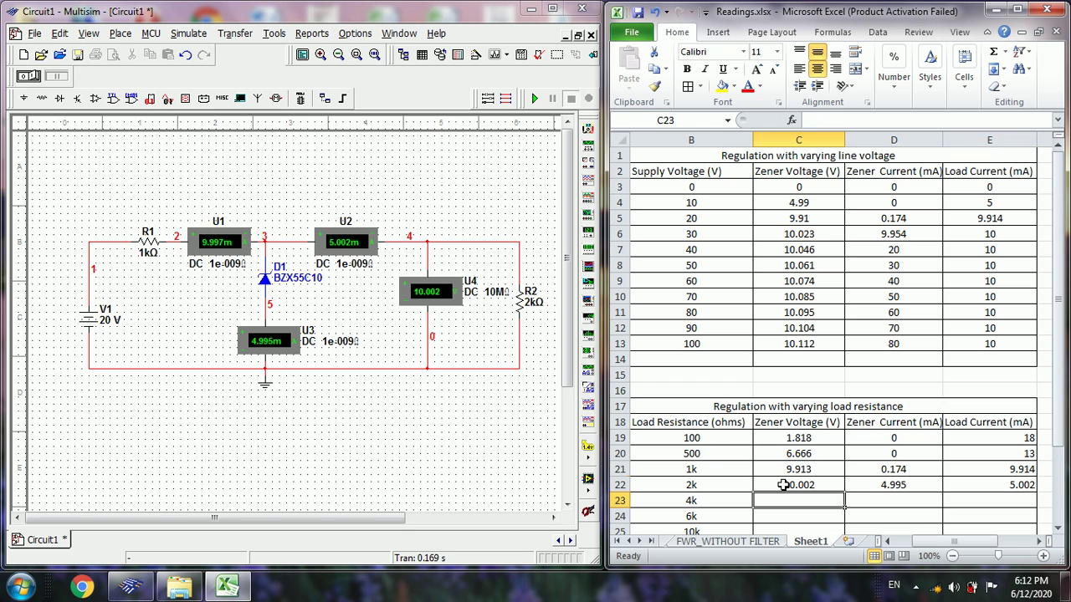
# Set load resistor R2 to 4 kΩ, then run the simulation until the meter readings settle and stop it
pyautogui.doubleClick(529, 304)
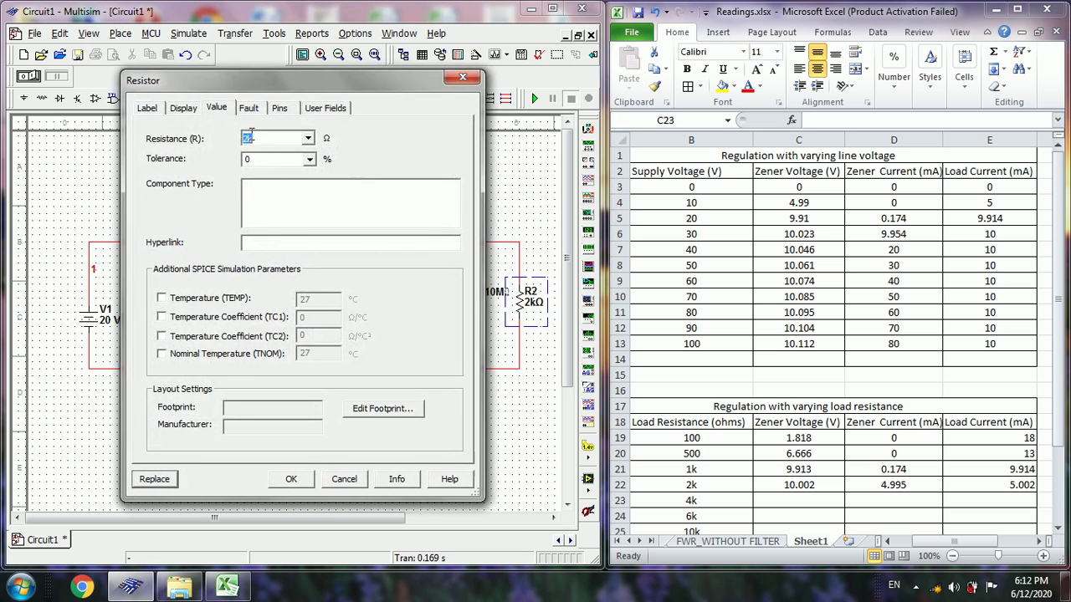
pyautogui.click(248, 138)
pyautogui.write('4')
pyautogui.click(290, 478)
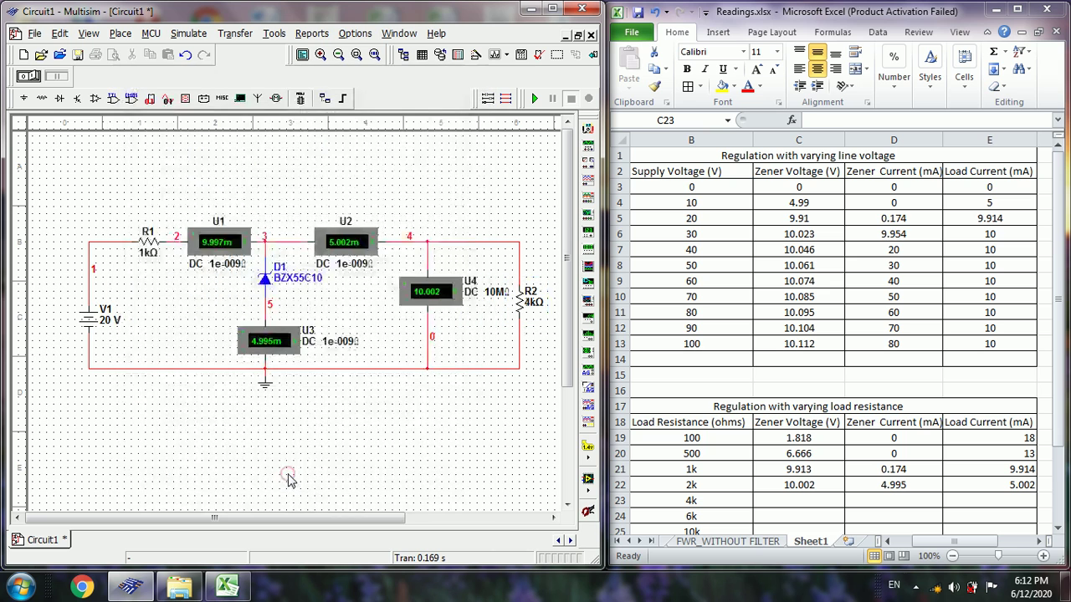
pyautogui.click(533, 98)
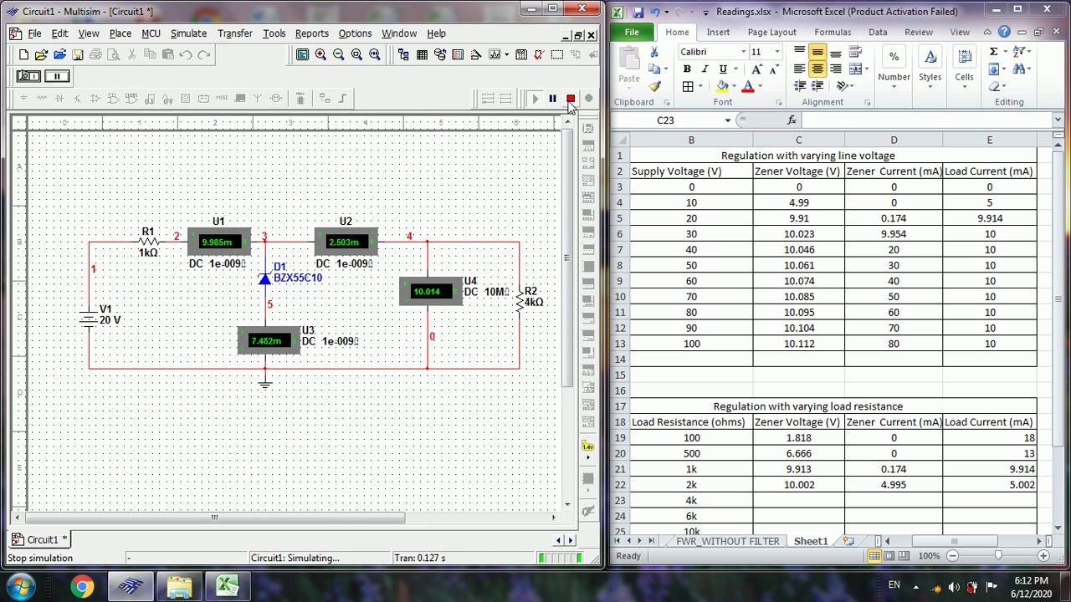
pyautogui.click(571, 98)
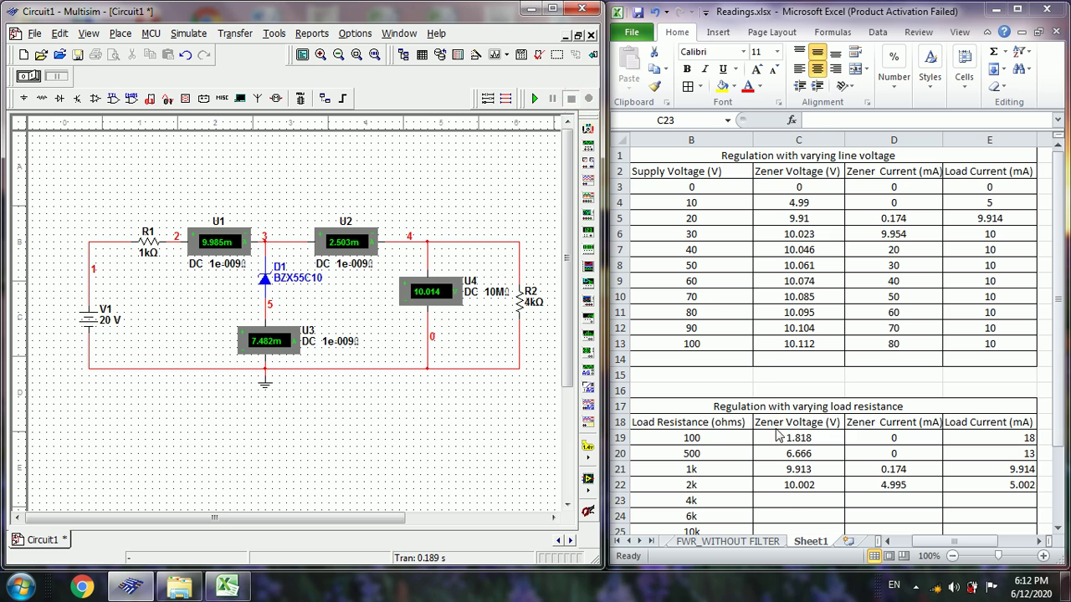
# Record Zener voltage 10.014, Zener current 7.482 and load current 2.503 in the 4k row of the load regulation table
pyautogui.click(792, 502)
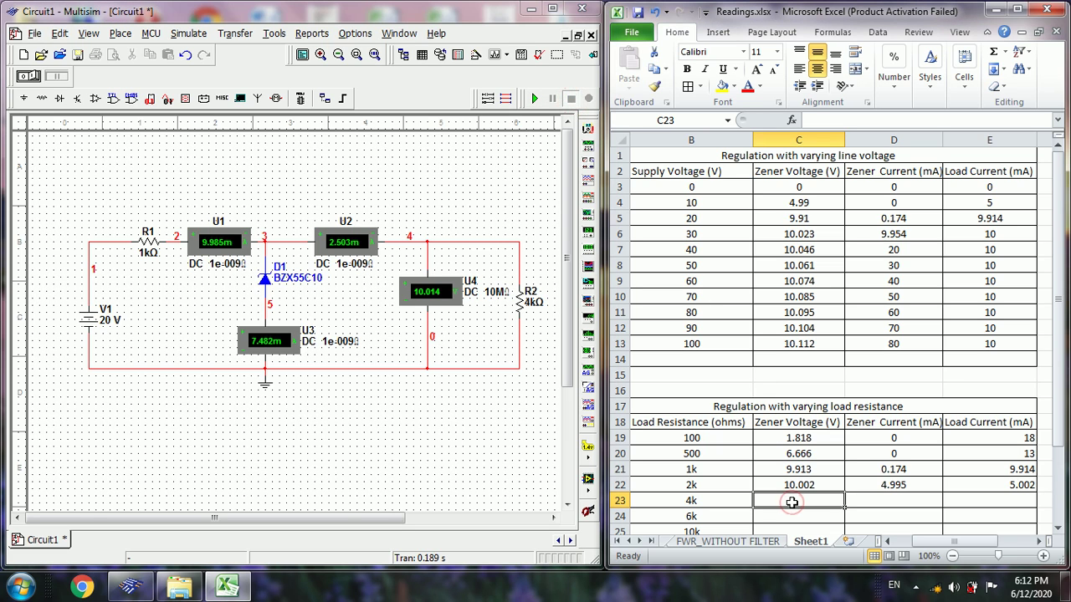
pyautogui.write('10.')
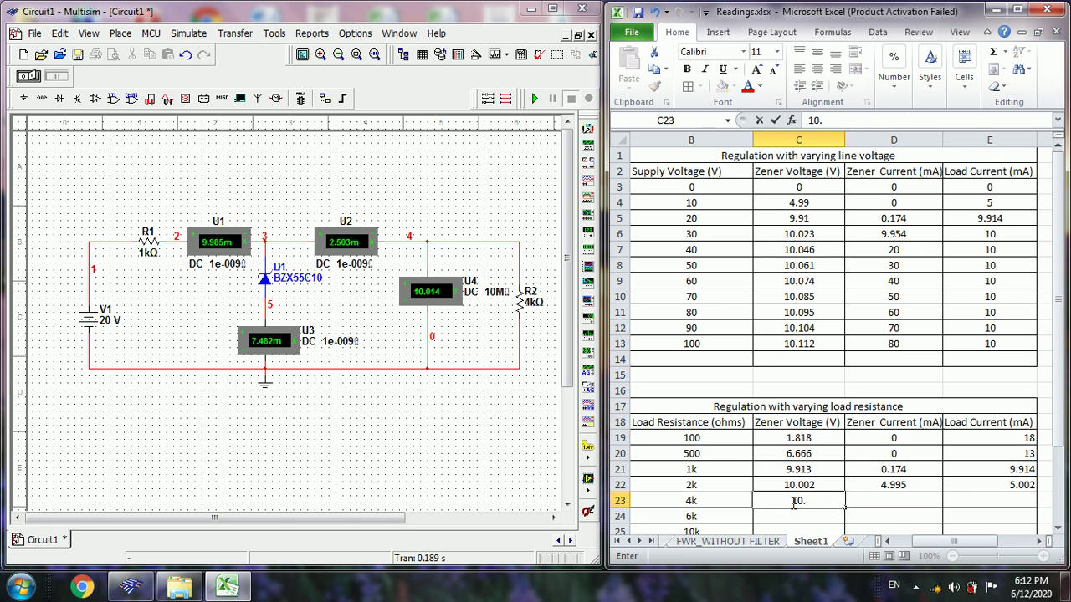
pyautogui.write('014')
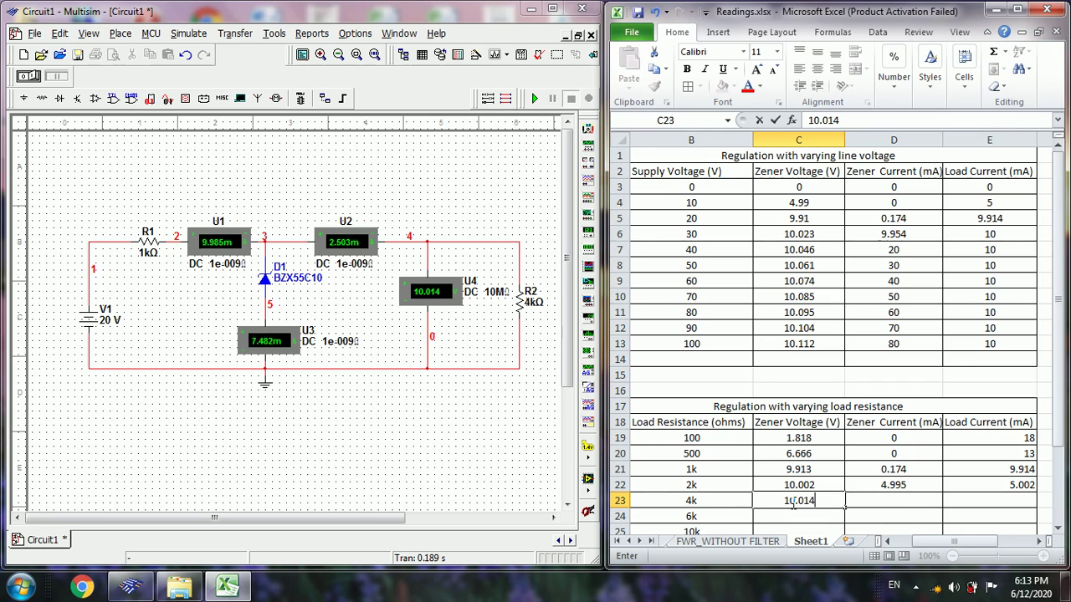
pyautogui.click(897, 498)
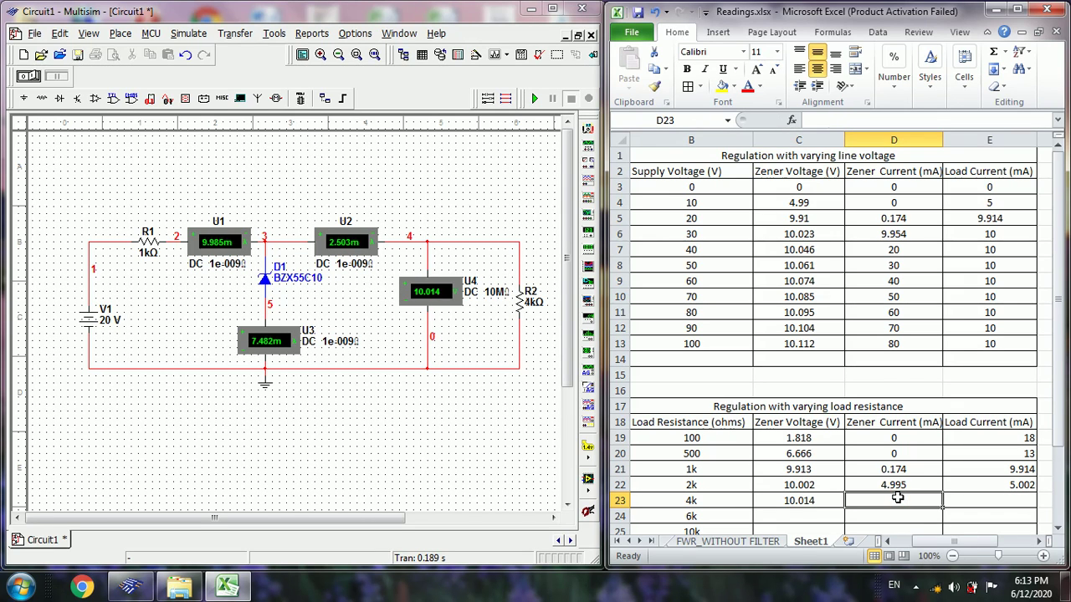
pyautogui.write('7.482')
pyautogui.press('Tab')
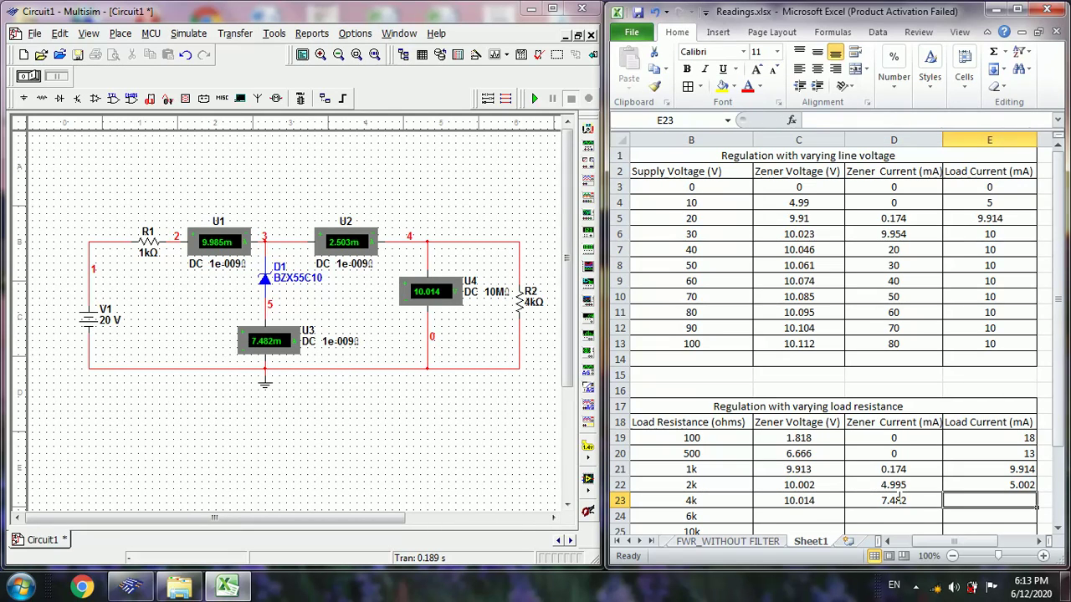
pyautogui.write('2.50')
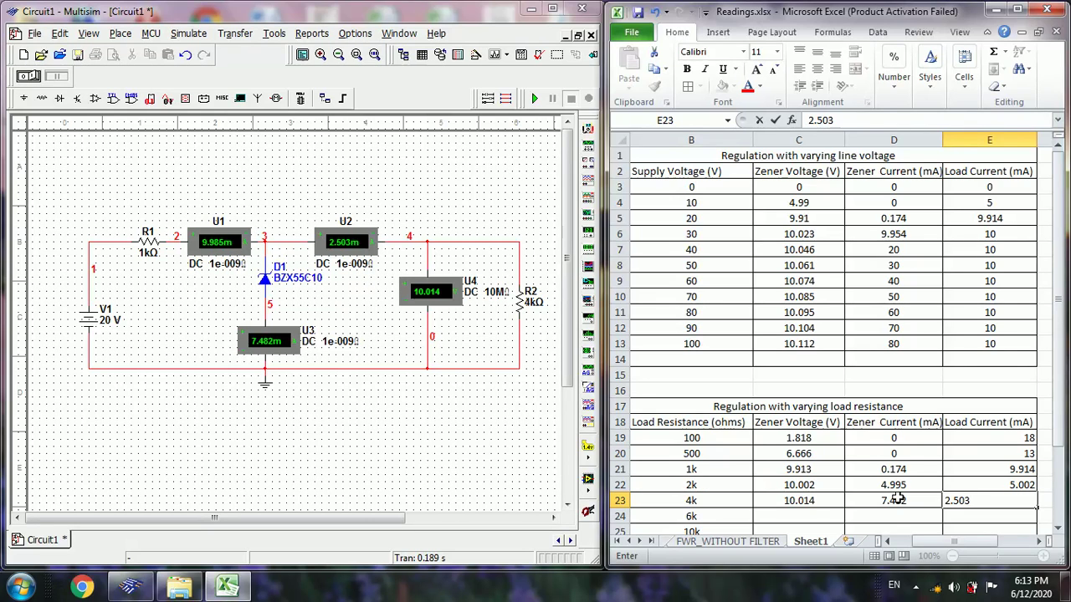
pyautogui.write('3')
pyautogui.press('Return')
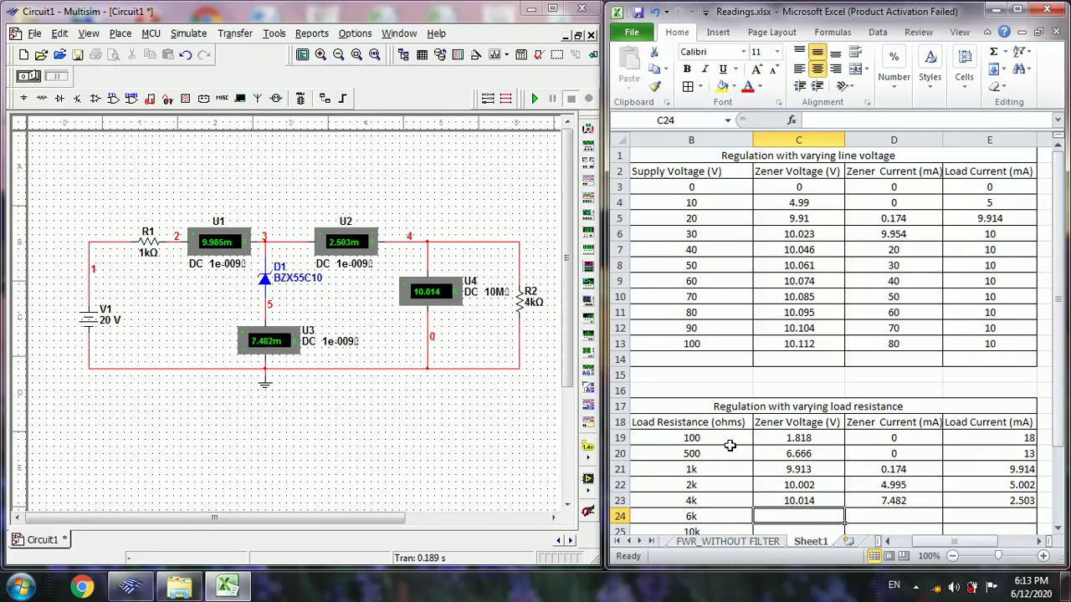
# Set load resistor R2 to 6 kΩ, then run the simulation until the meter readings settle and stop it
pyautogui.click(525, 303)
pyautogui.doubleClick(525, 303)
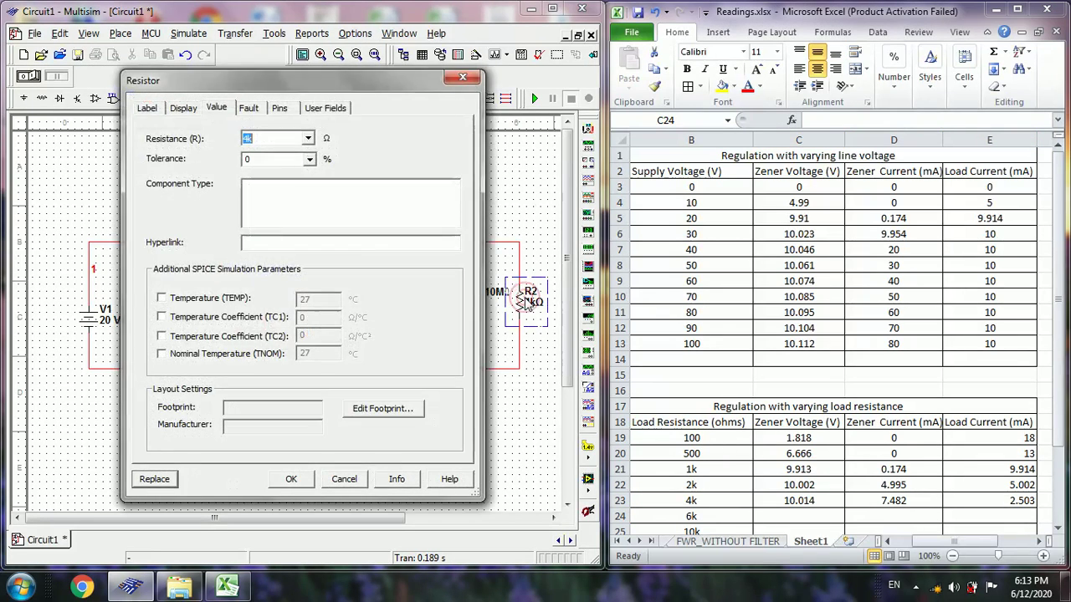
pyautogui.doubleClick(249, 138)
pyautogui.write('6k')
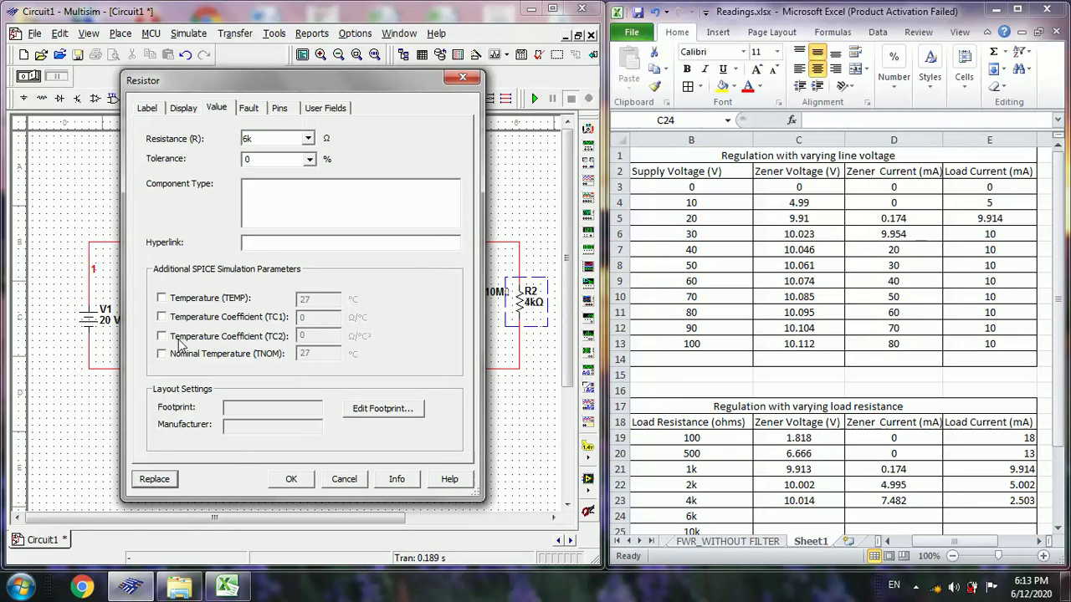
pyautogui.click(294, 481)
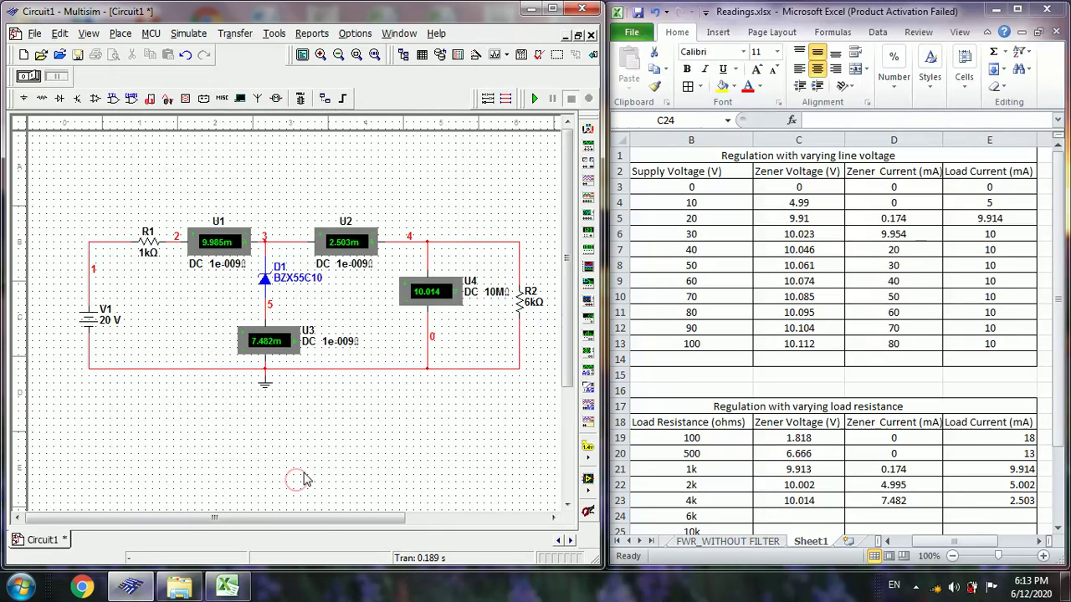
pyautogui.click(534, 99)
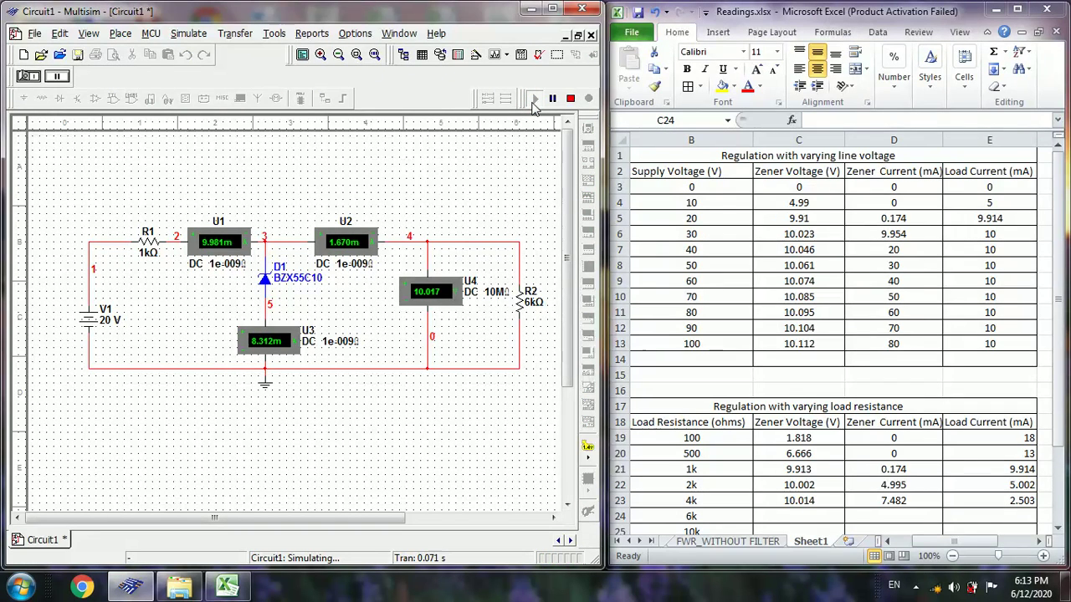
pyautogui.click(570, 98)
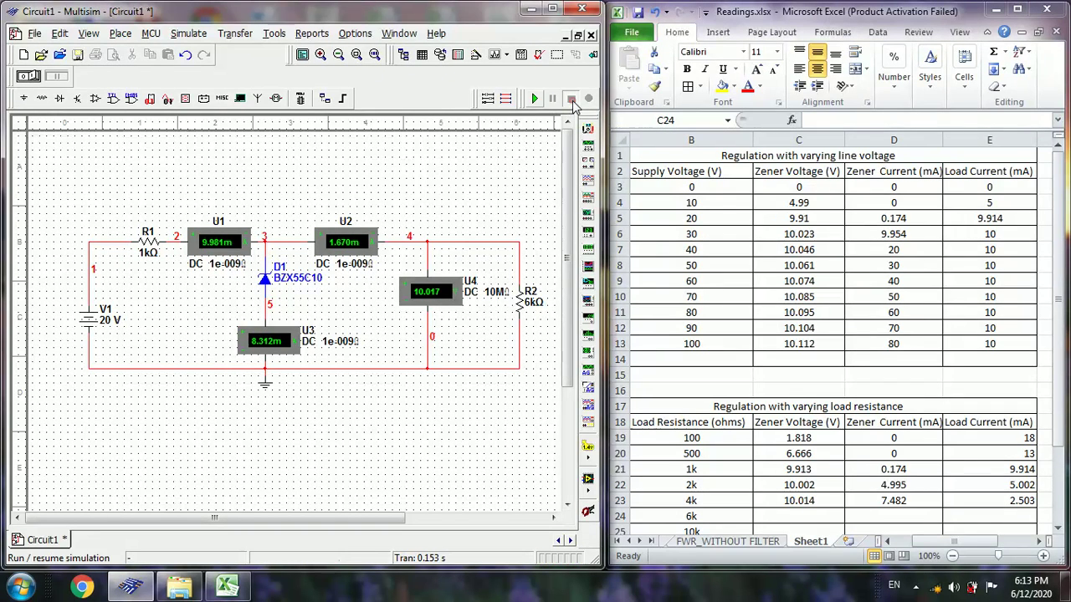
# Record Zener voltage 10.017, Zener current 8.312 and load current 1.670 in the 6k row of the load regulation table
pyautogui.click(786, 518)
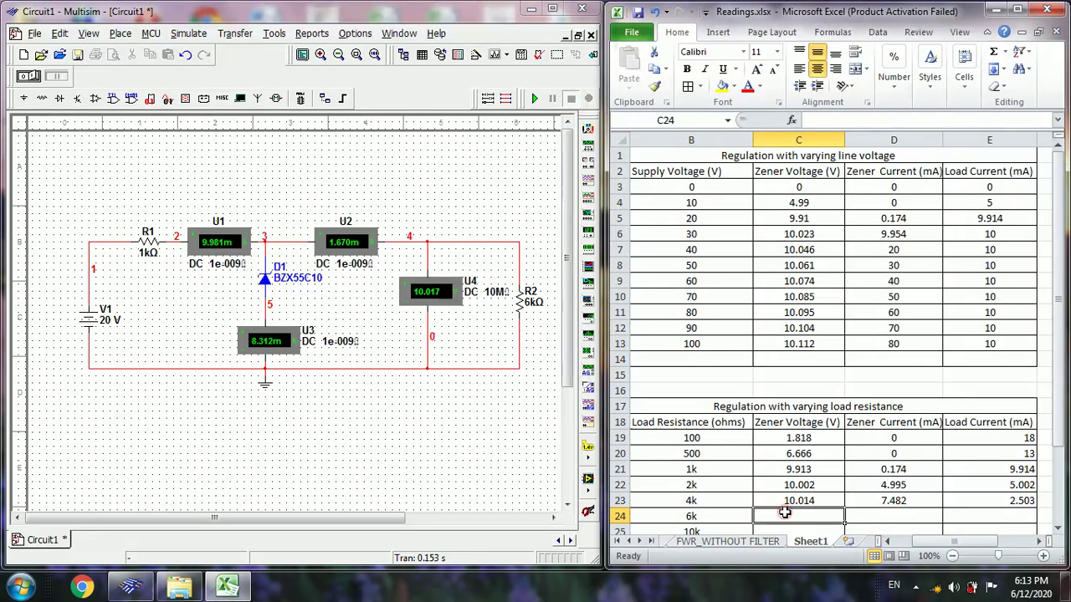
pyautogui.write('10.')
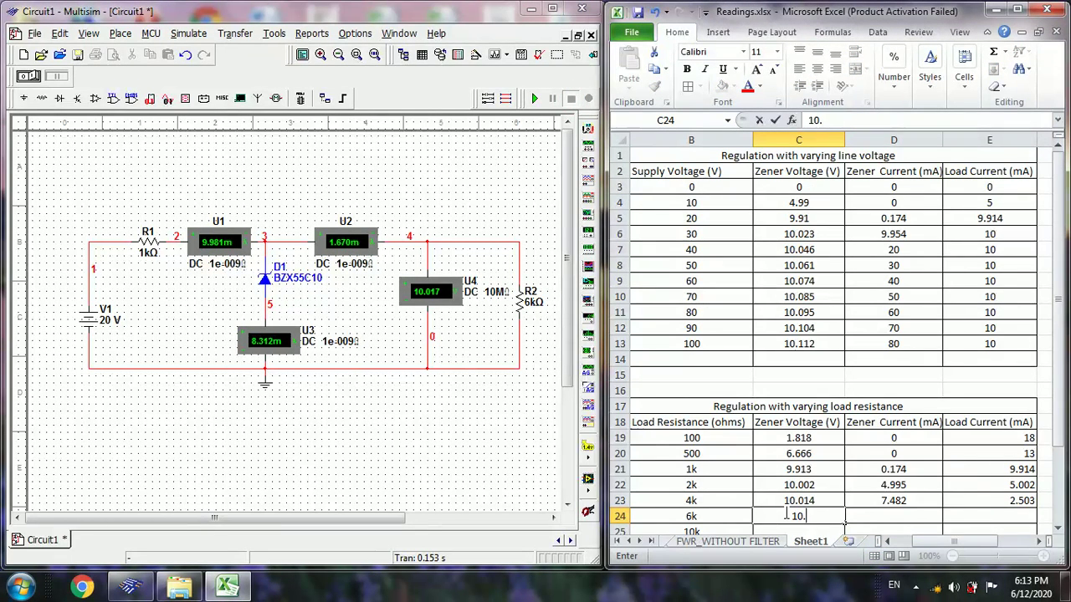
pyautogui.write('017')
pyautogui.press('Tab')
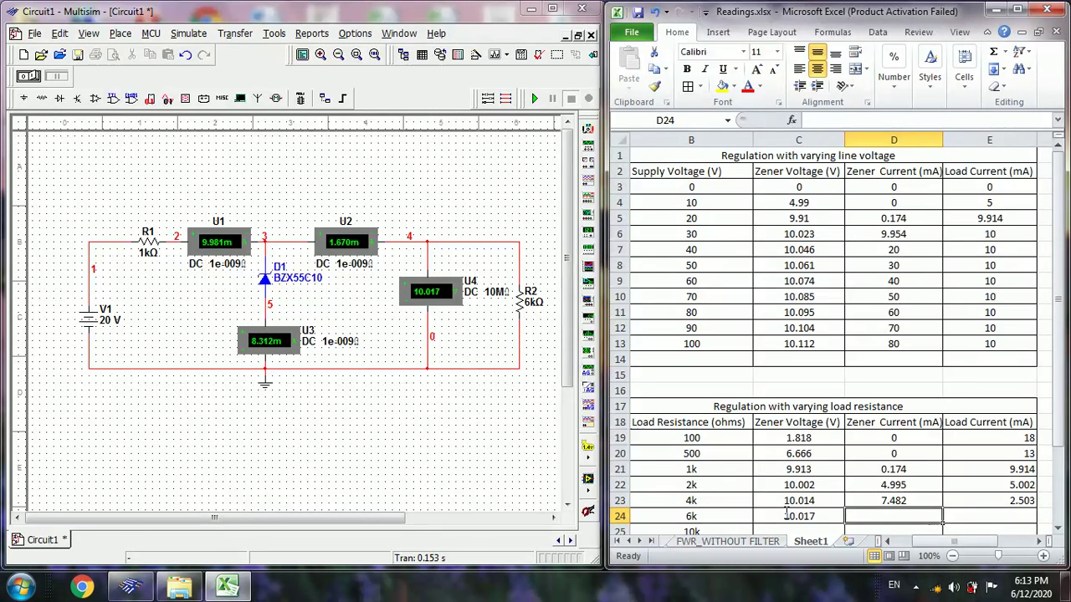
pyautogui.write('8')
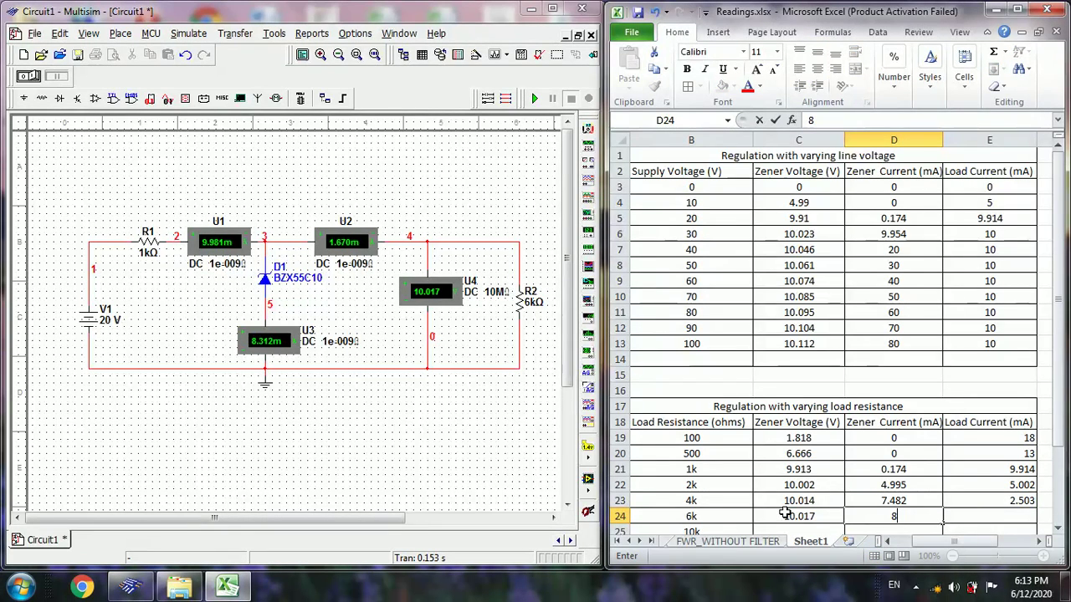
pyautogui.write('.312')
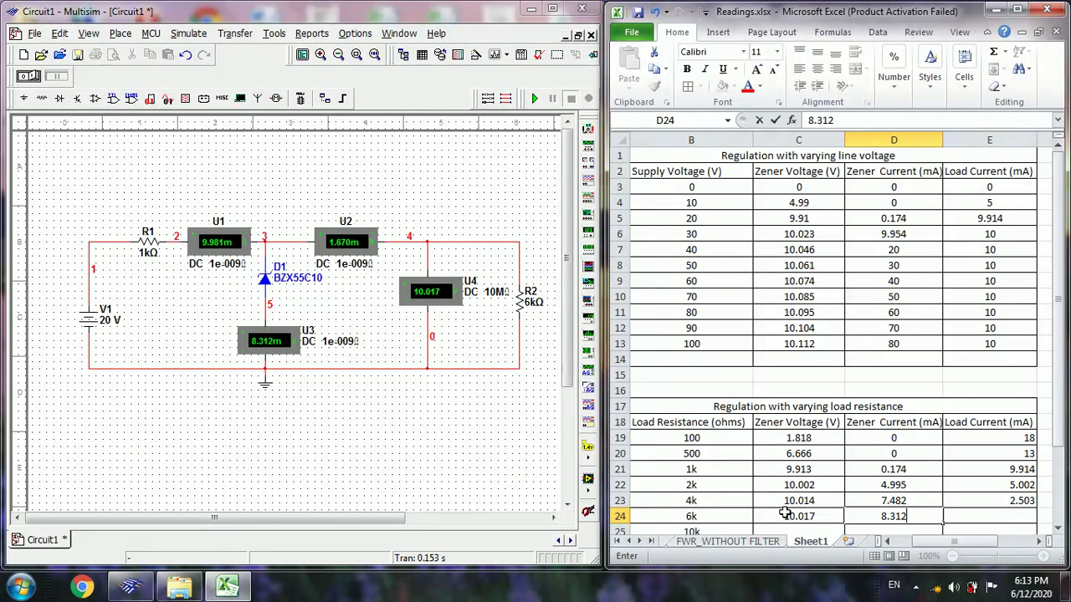
pyautogui.press('Tab')
pyautogui.write('1.')
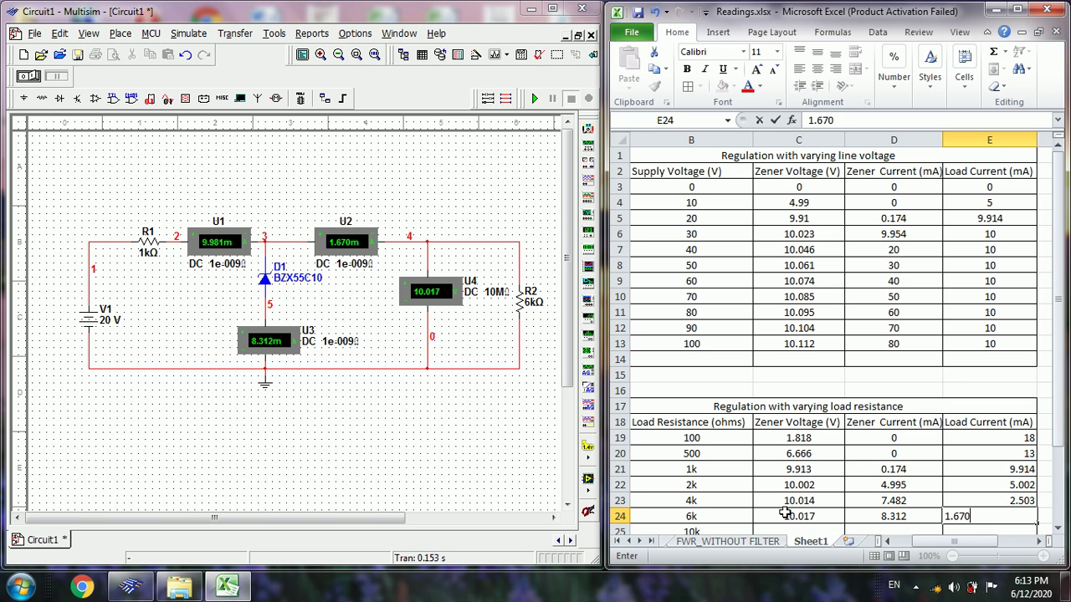
pyautogui.press('Return')
pyautogui.click(785, 514)
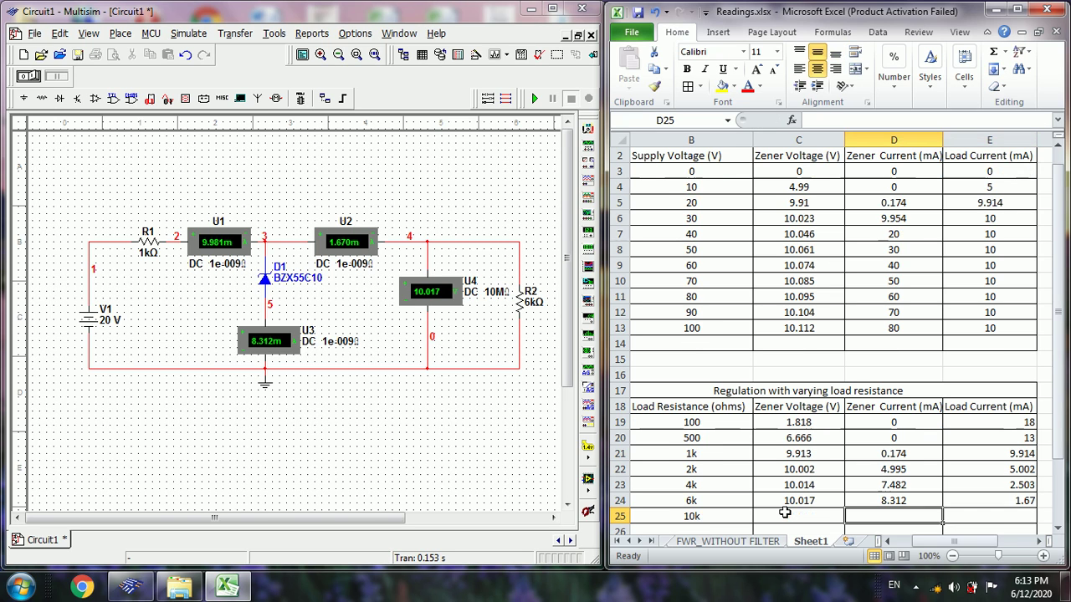
# Set load resistor R2 to 10 kΩ, then run the simulation until the meter readings settle and stop it
pyautogui.click(520, 306)
pyautogui.doubleClick(520, 306)
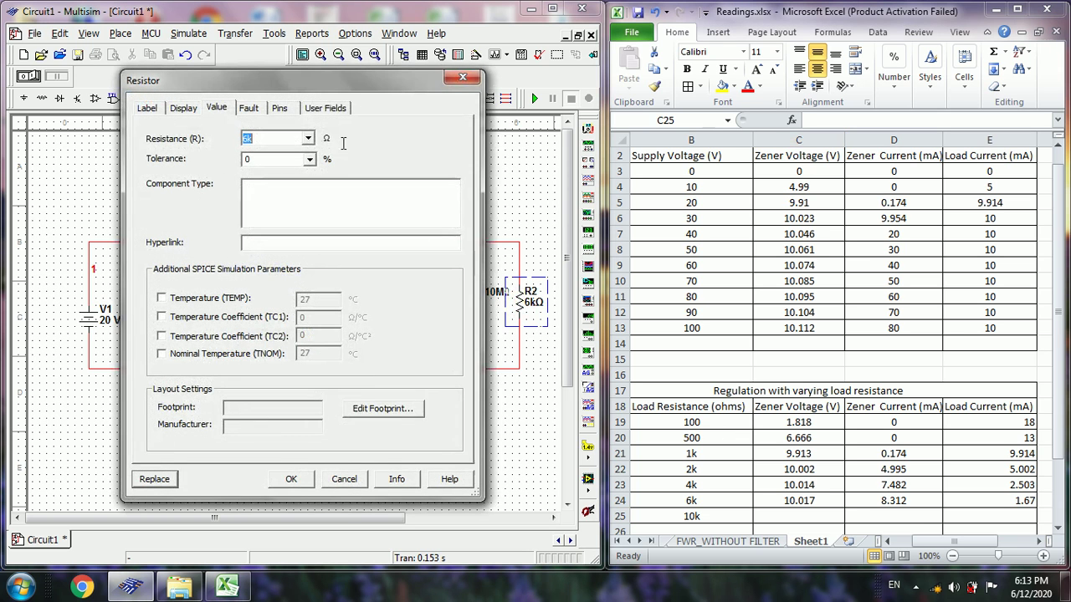
pyautogui.doubleClick(247, 138)
pyautogui.write('1k')
pyautogui.click(291, 479)
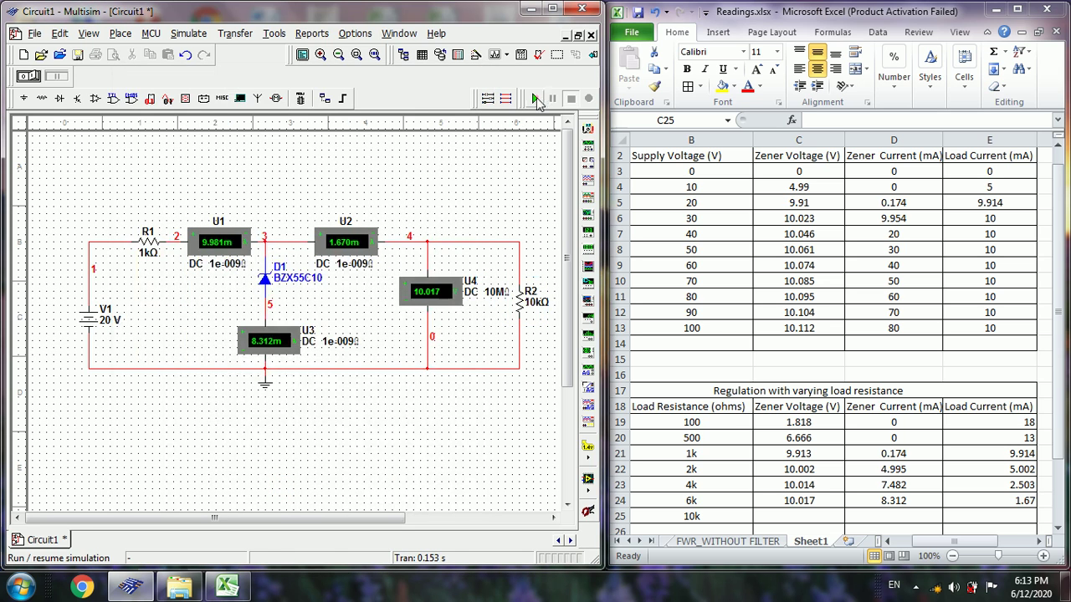
pyautogui.click(536, 98)
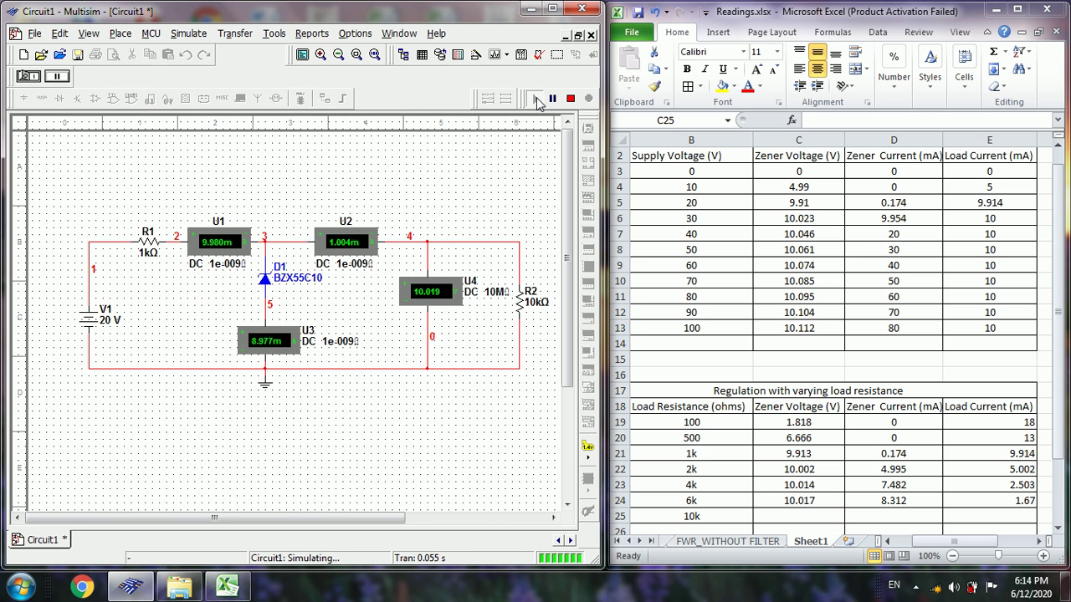
pyautogui.click(570, 99)
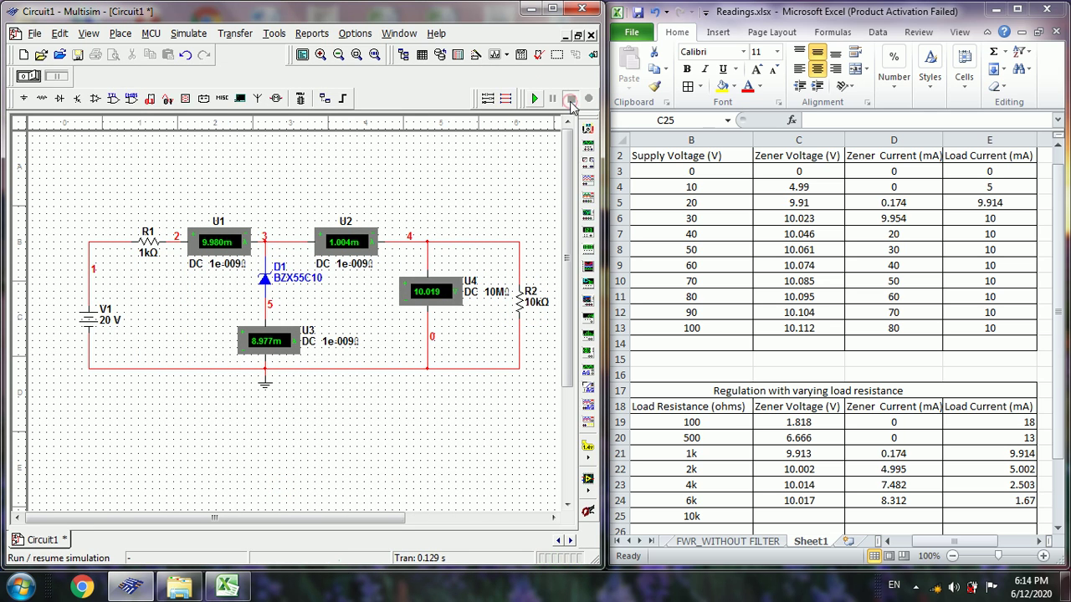
# Record Zener voltage 10.019, Zener current 8.977 and load current 1.004 in the 10k row of the load regulation table
pyautogui.click(815, 511)
pyautogui.click(815, 512)
pyautogui.write('10')
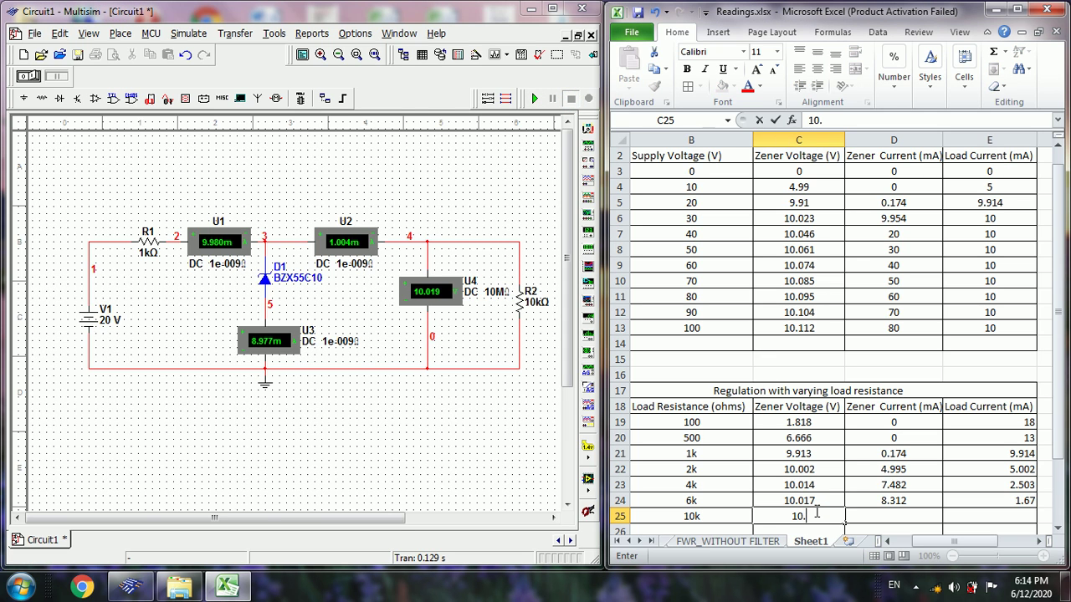
pyautogui.write('.019')
pyautogui.press('Tab')
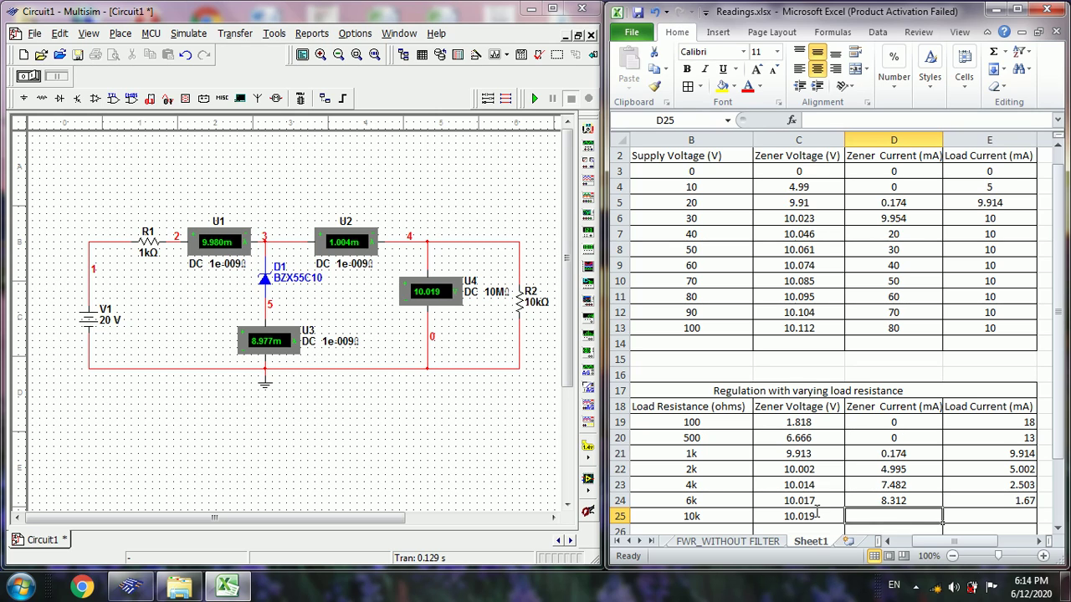
pyautogui.write('8.977')
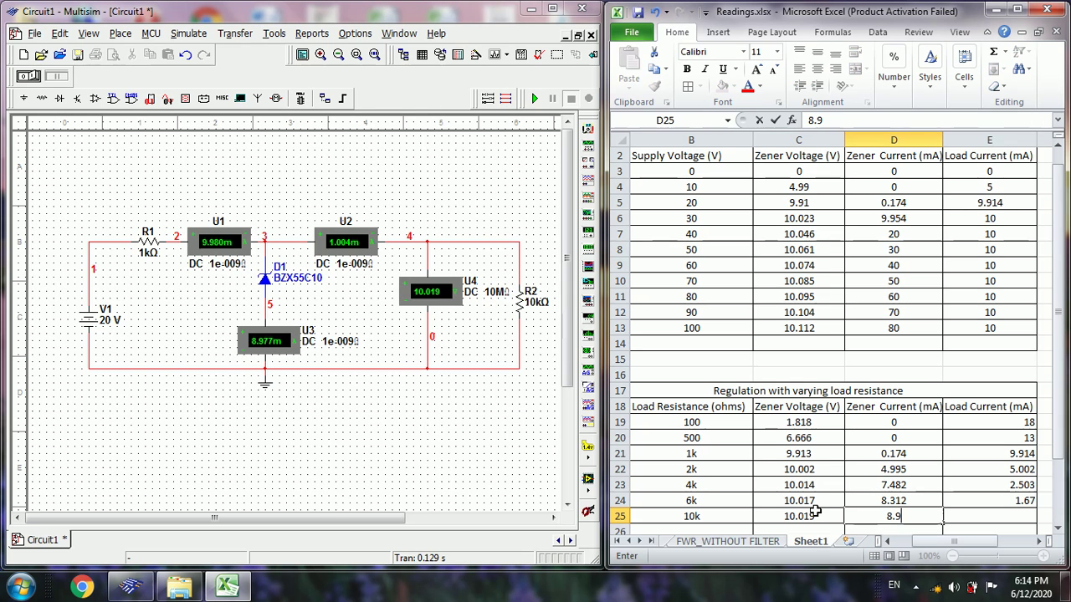
pyautogui.press('Tab')
pyautogui.write('1.004')
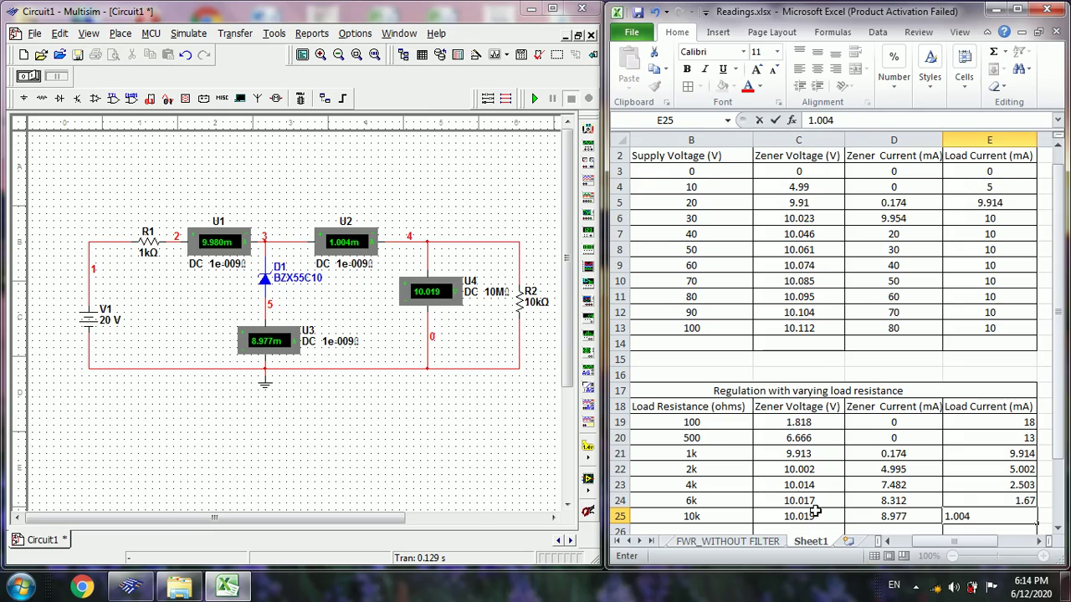
pyautogui.press('Return')
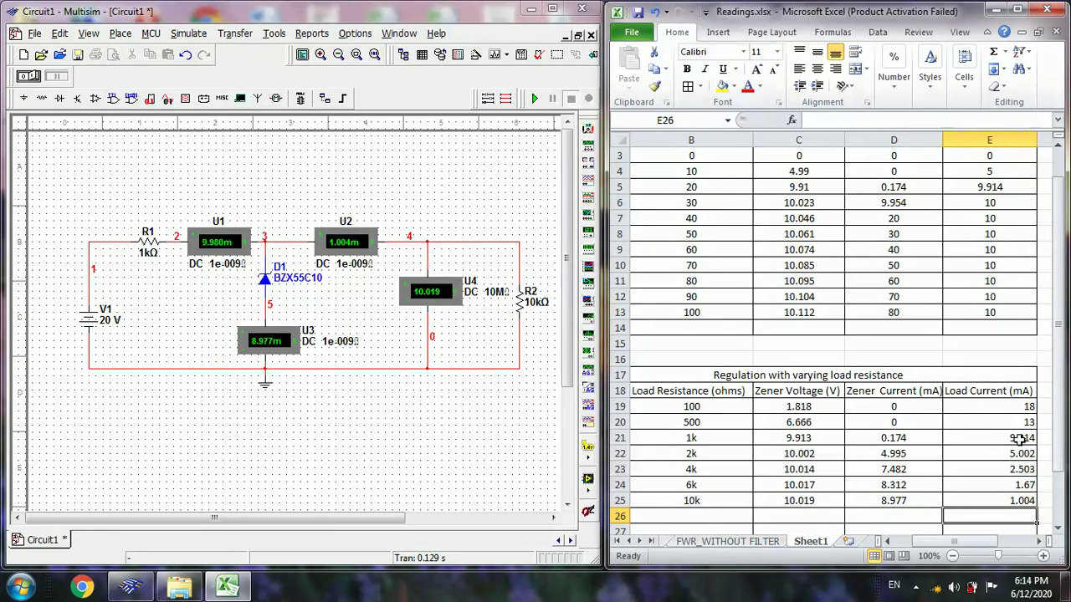
pyautogui.click(1058, 529)
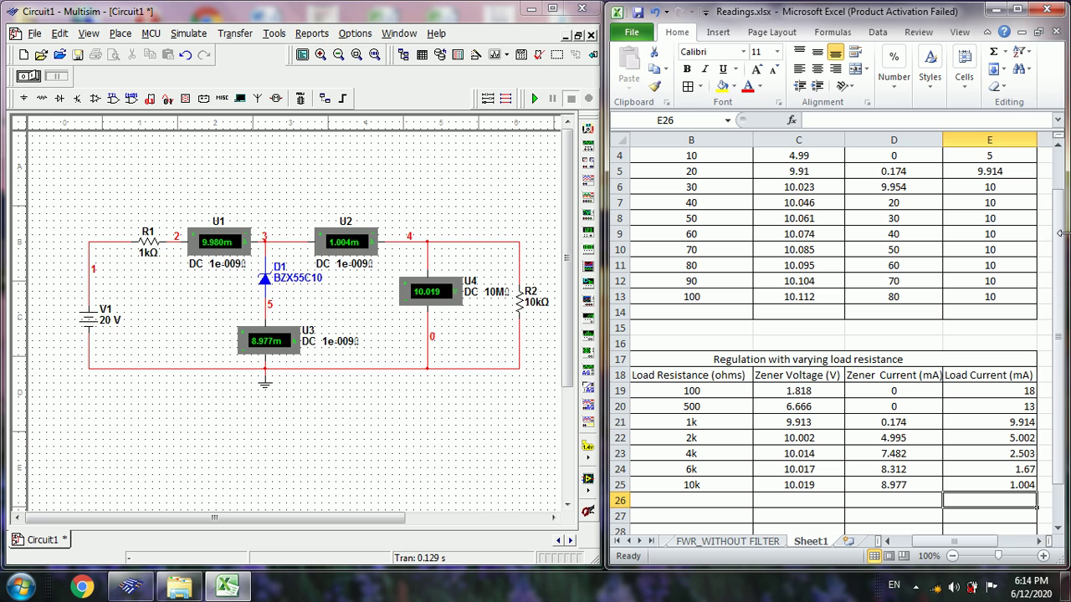
pyautogui.click(1057, 149)
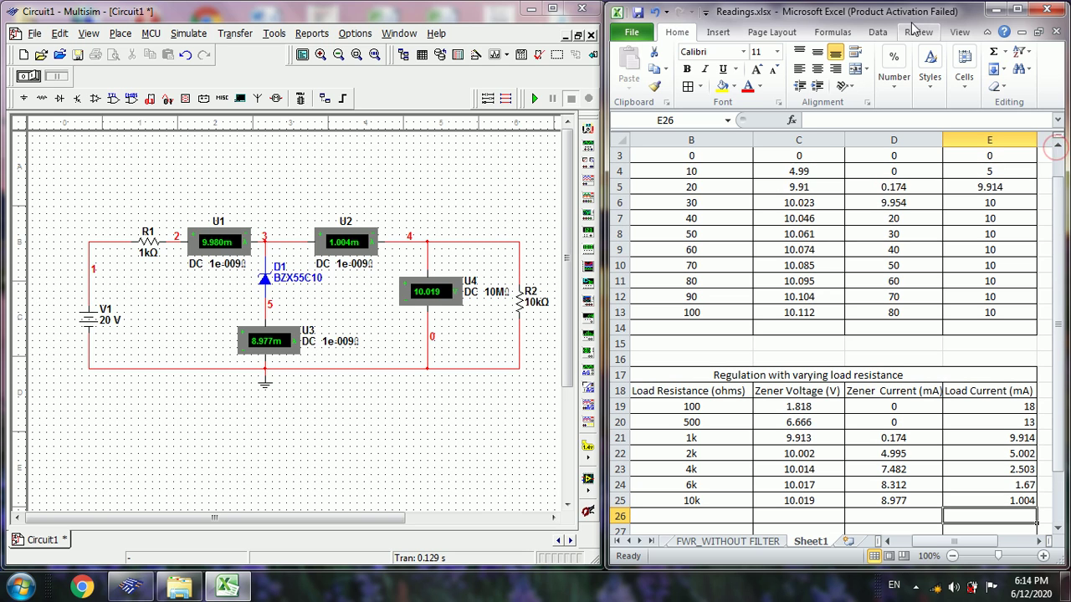